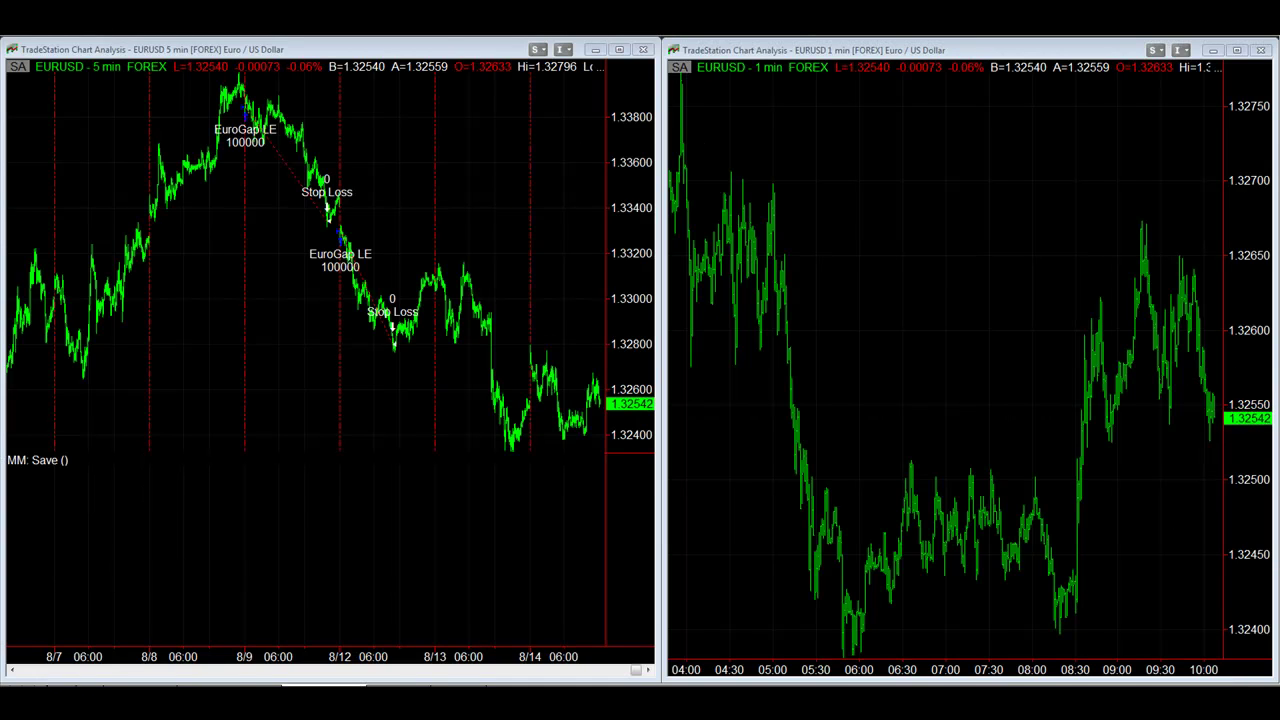
Step: Switch to the Capstone Trading Systems website and open the first system listed among its Forex trading systems
{"action": "mouse_move", "coordinate": [110, 700]}
{"action": "left_click", "coordinate": [148, 640]}
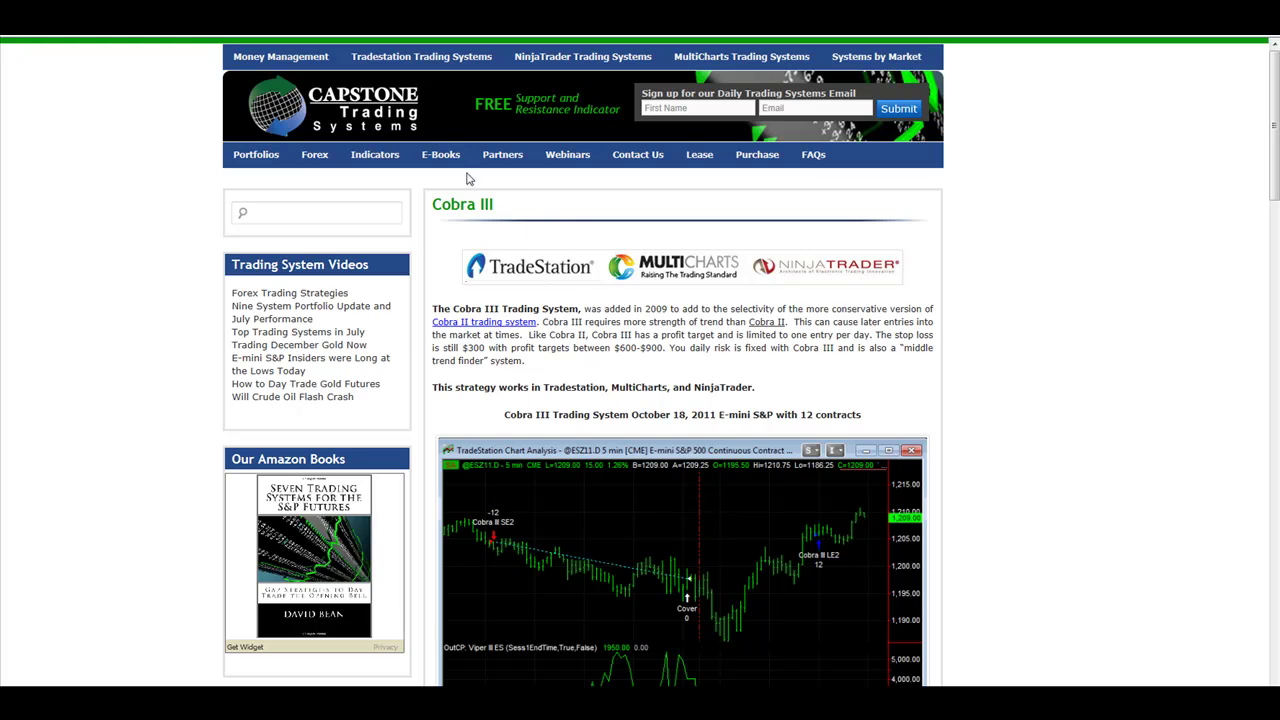
{"action": "mouse_move", "coordinate": [314, 158]}
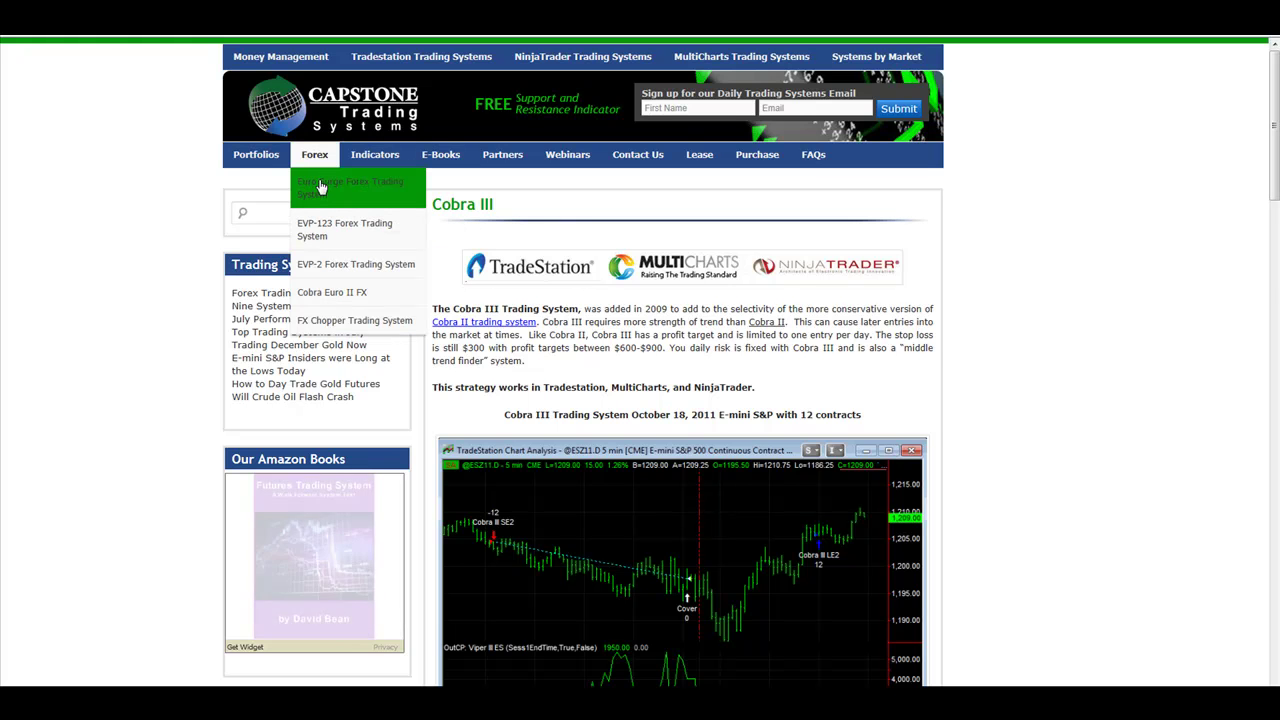
{"action": "left_click", "coordinate": [320, 187]}
{"action": "mouse_move", "coordinate": [318, 170]}
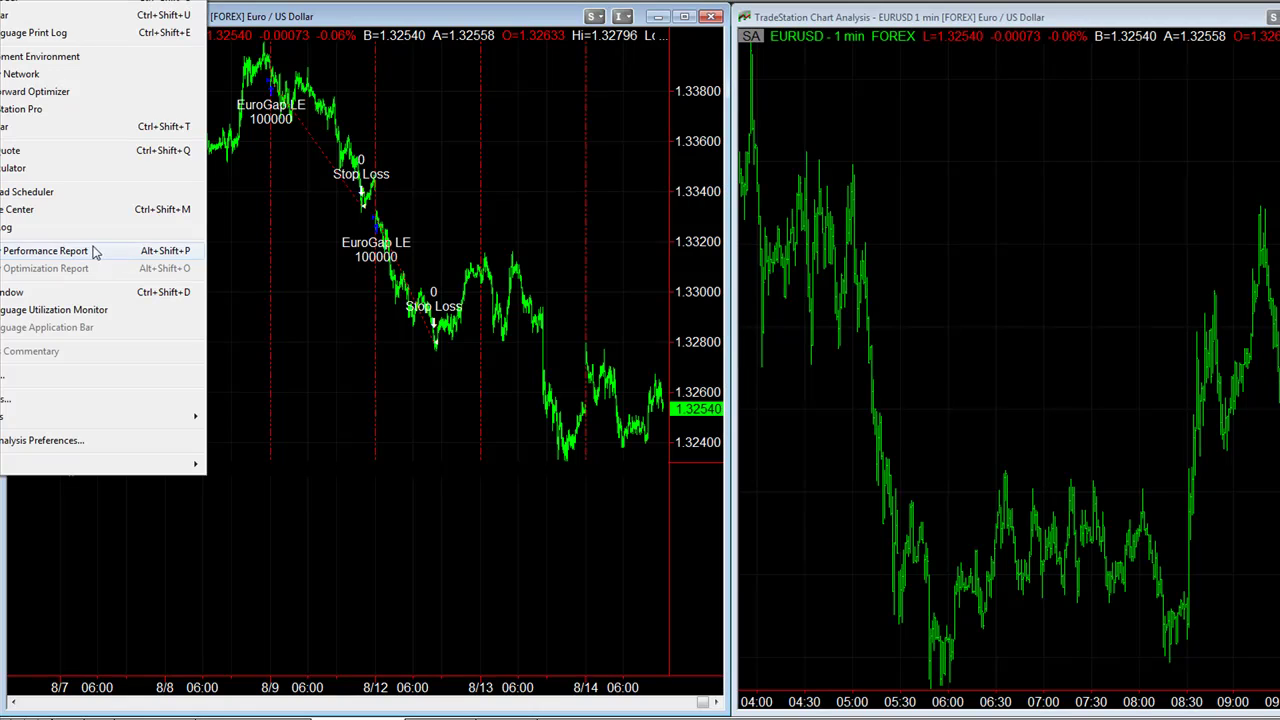
Step: Open the strategy performance report for the EURUSD 5 min chart and highlight the maximum shares/contracts held in its performance summary
{"action": "left_click", "coordinate": [83, 262]}
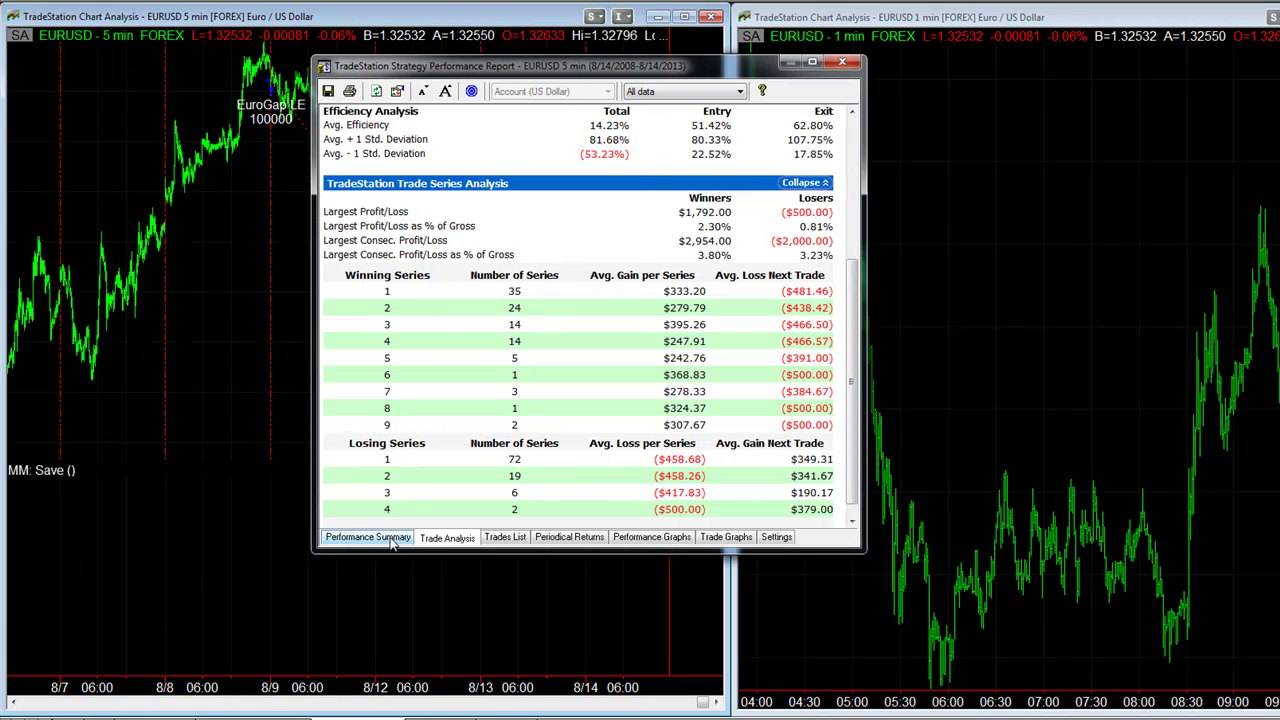
{"action": "left_click", "coordinate": [395, 537]}
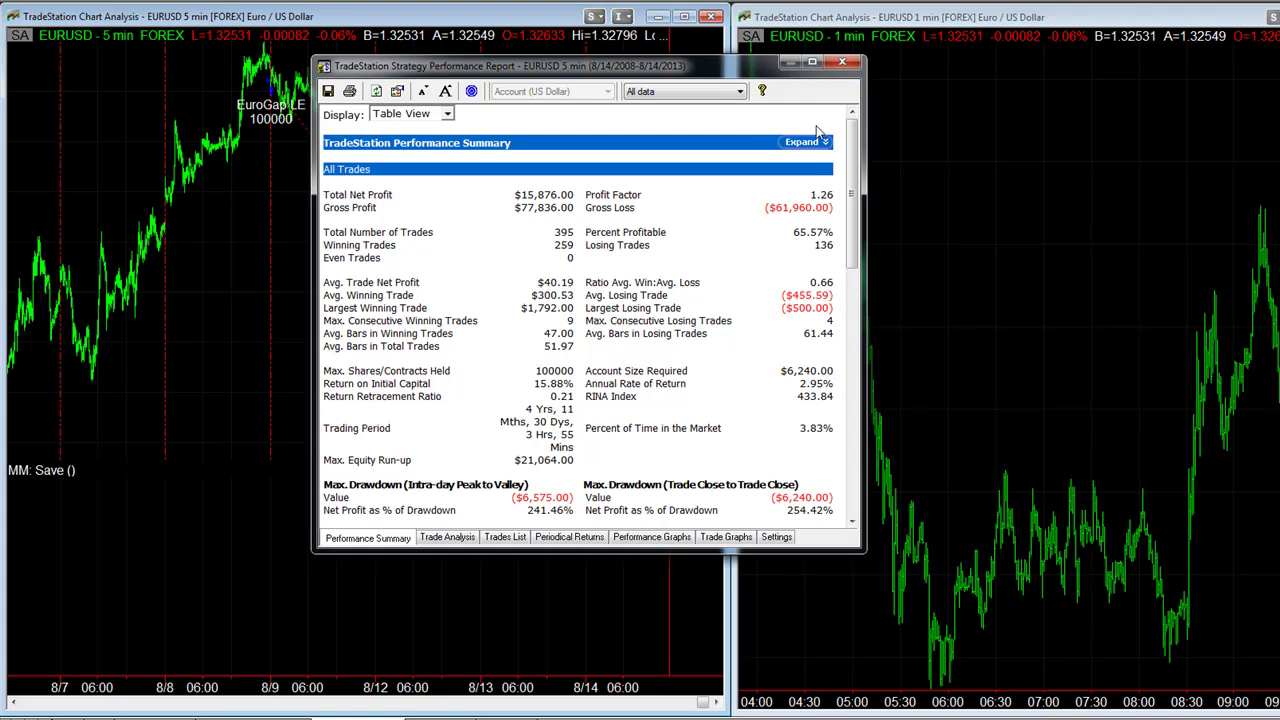
{"action": "left_click_drag", "start_coordinate": [706, 66], "coordinate": [588, 78]}
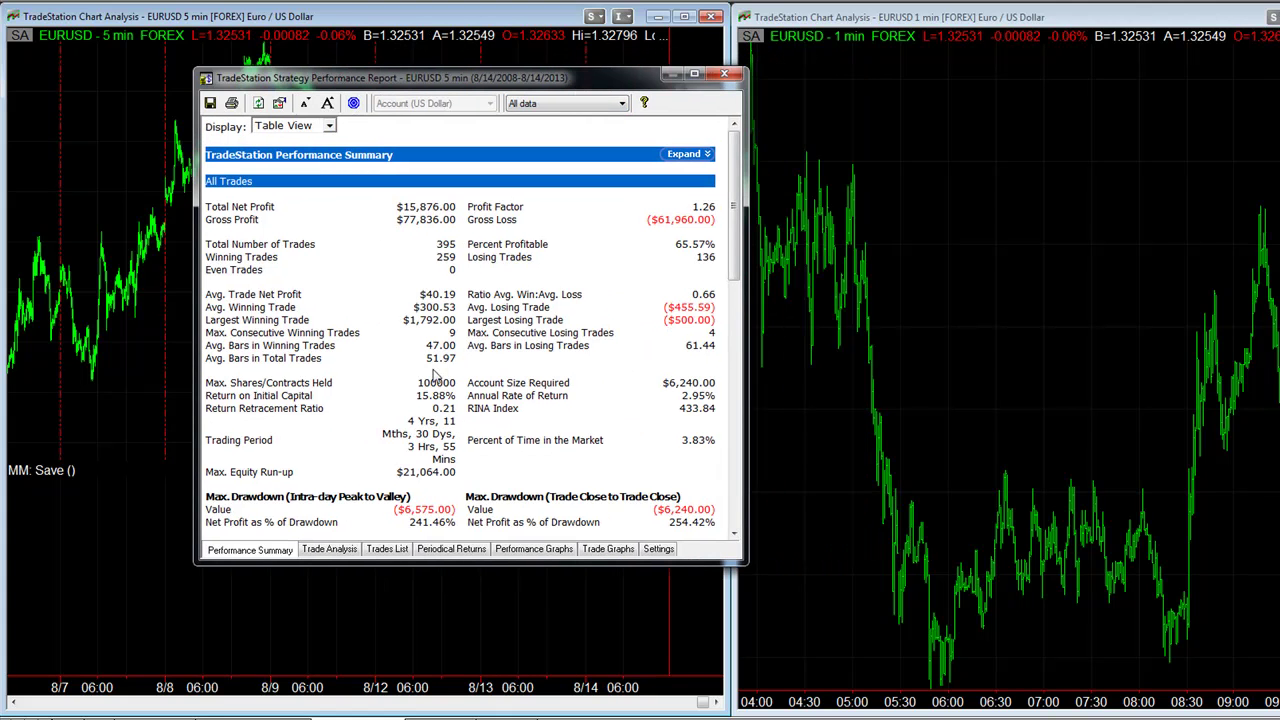
{"action": "left_click_drag", "start_coordinate": [418, 383], "coordinate": [460, 384]}
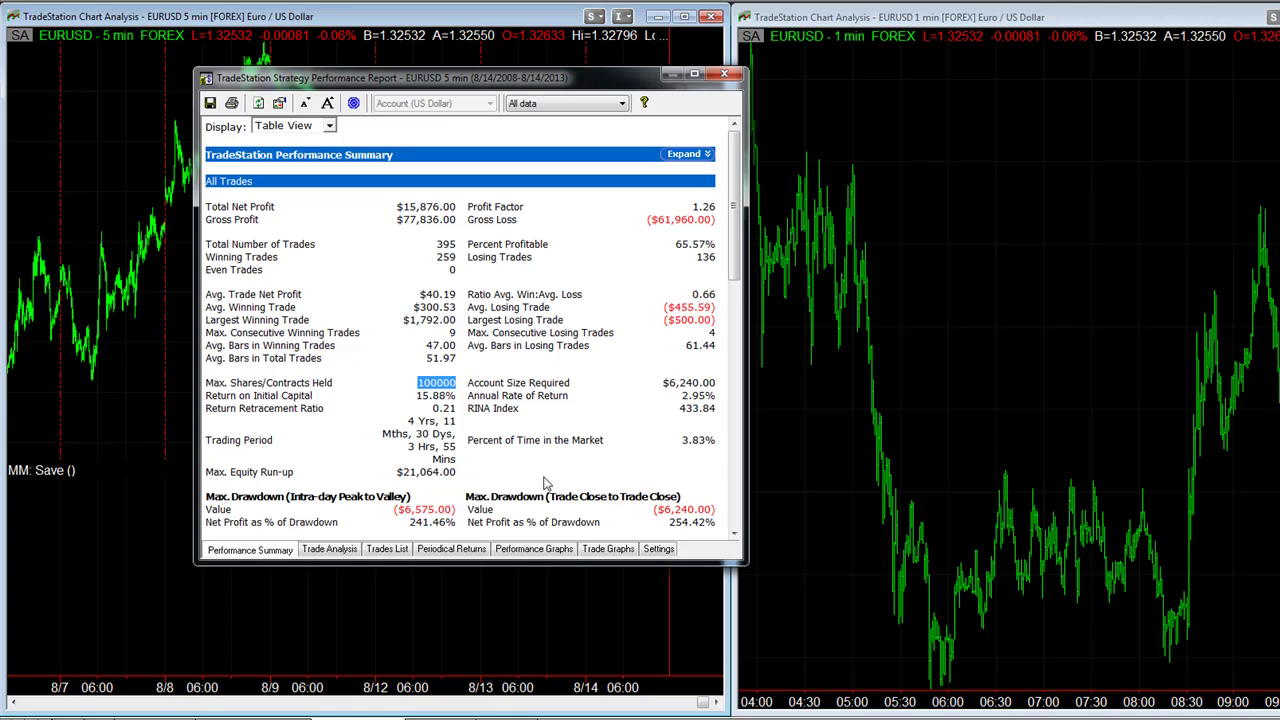
Step: View the 5-minute strategy's equity curve line, and highlight the intra-day maximum drawdown in the performance summary
{"action": "left_click", "coordinate": [553, 556]}
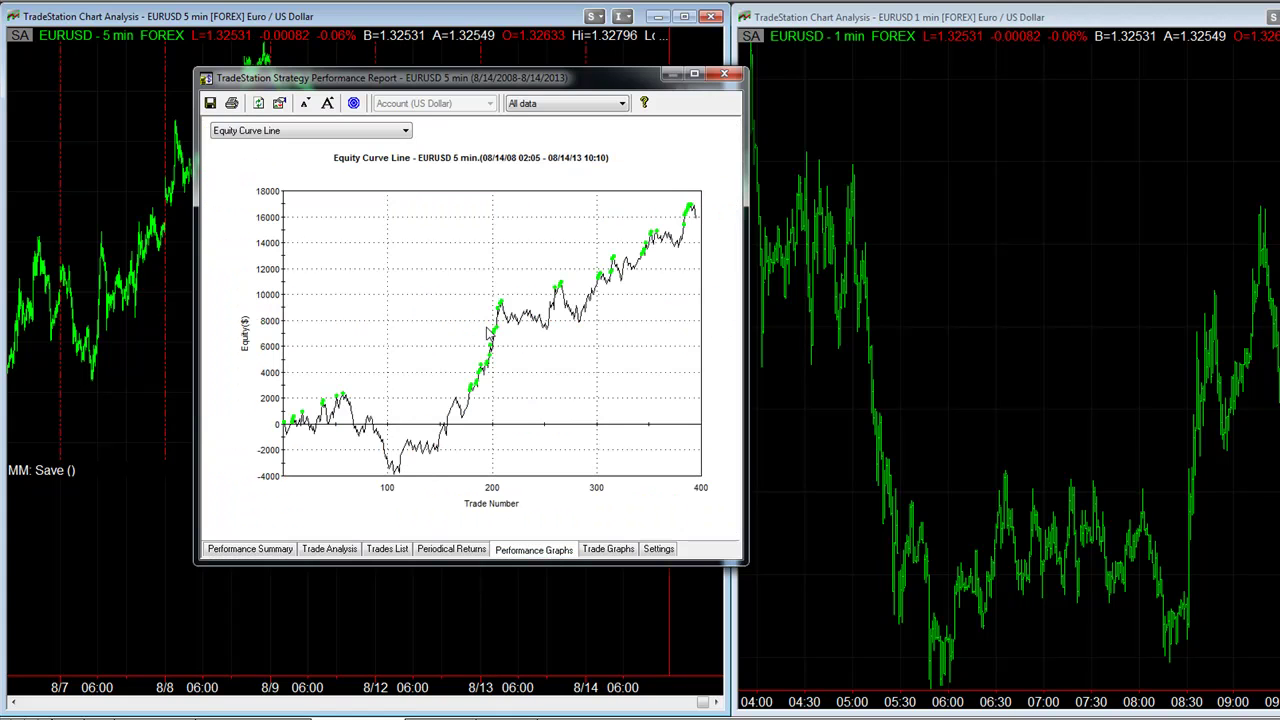
{"action": "left_click_drag", "start_coordinate": [585, 88], "coordinate": [478, 135]}
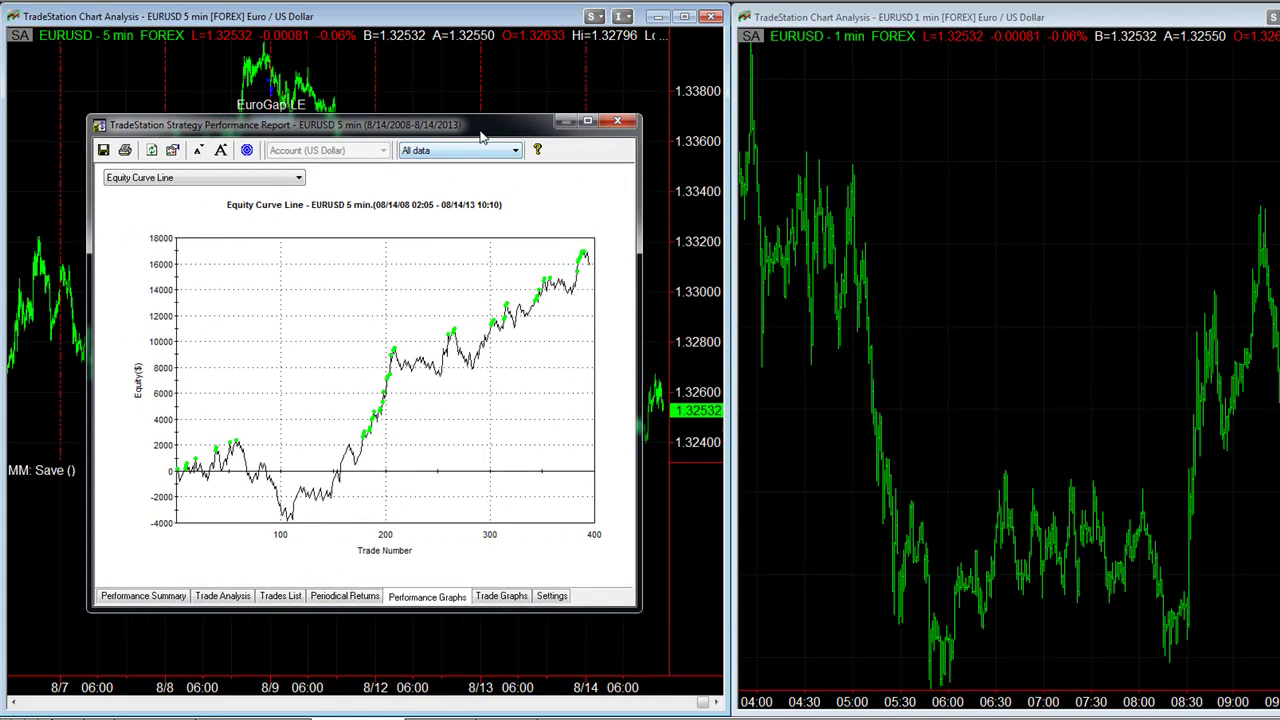
{"action": "left_click", "coordinate": [143, 598]}
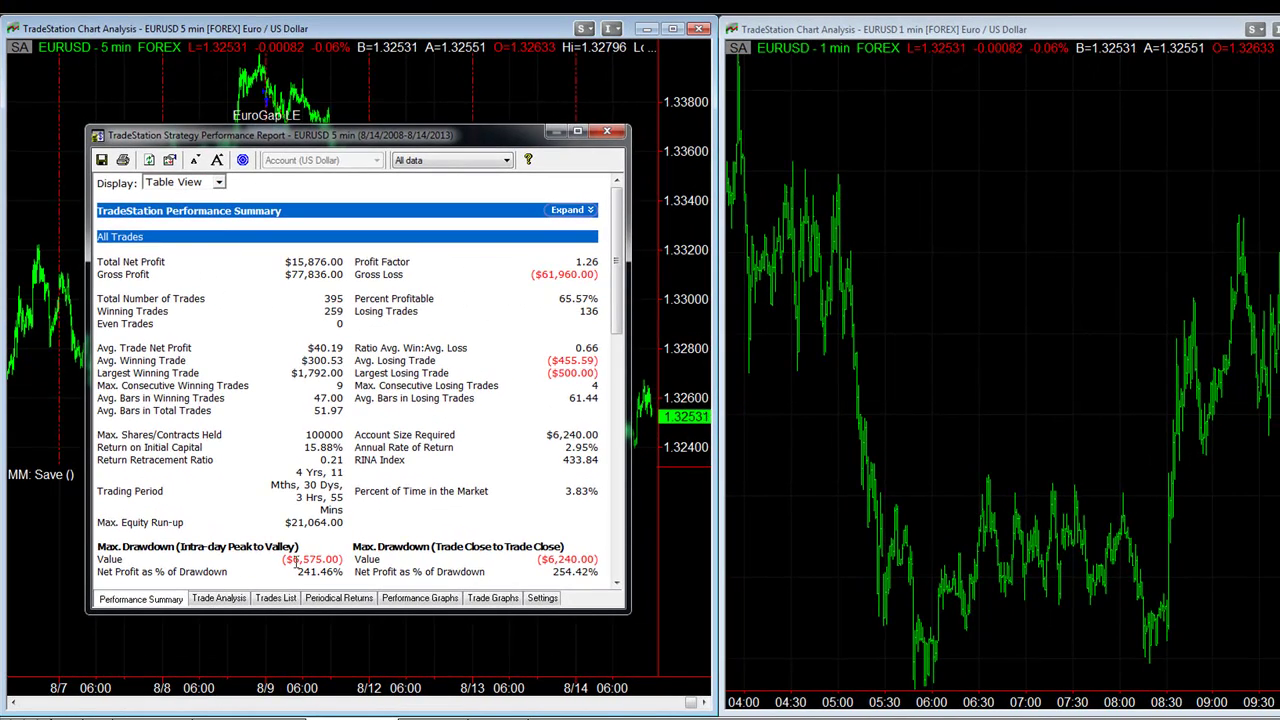
{"action": "left_click_drag", "start_coordinate": [296, 565], "coordinate": [340, 563]}
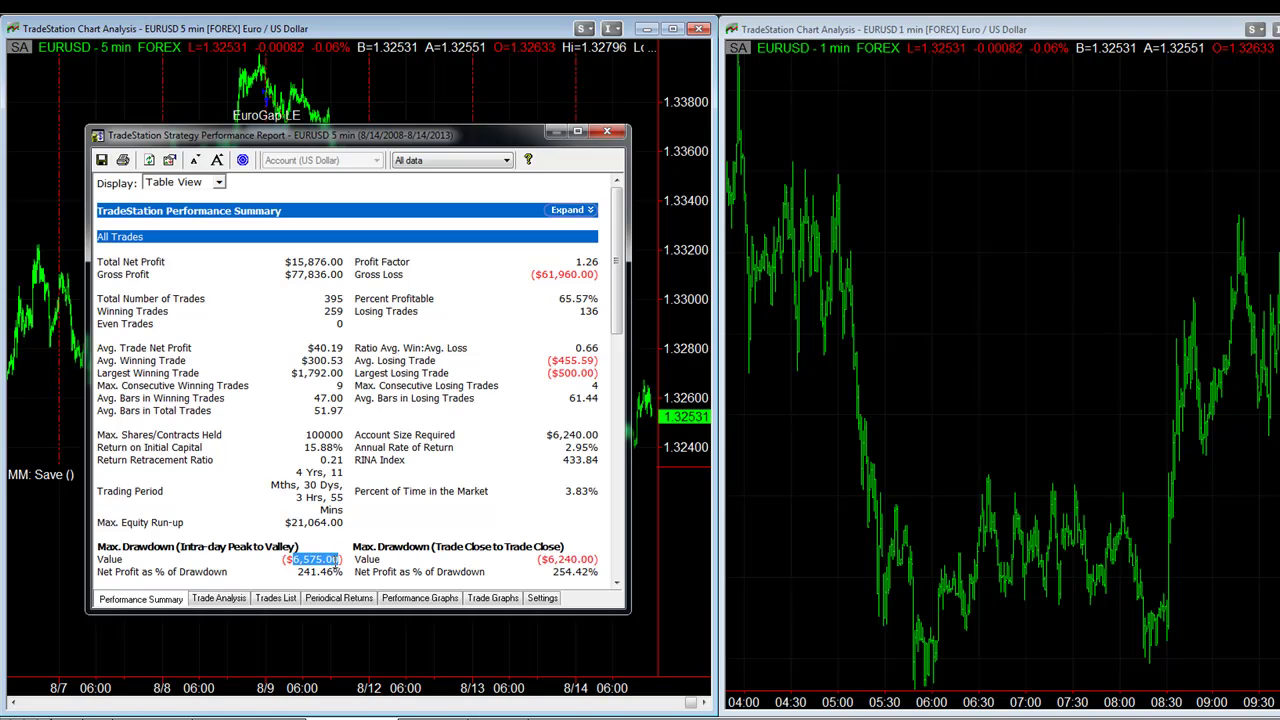
Step: Inspect the lowest point of the 5-minute strategy's equity curve and trace the curve across the trades
{"action": "left_click", "coordinate": [437, 604]}
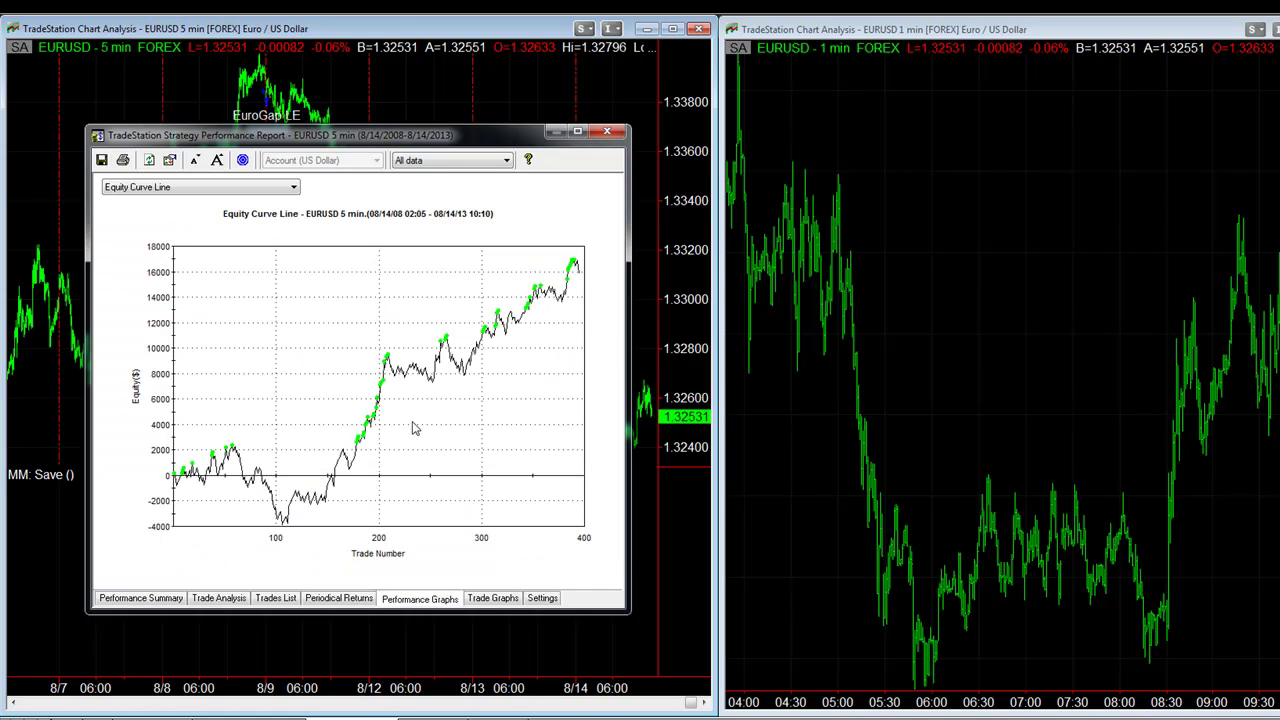
{"action": "left_click", "coordinate": [285, 528]}
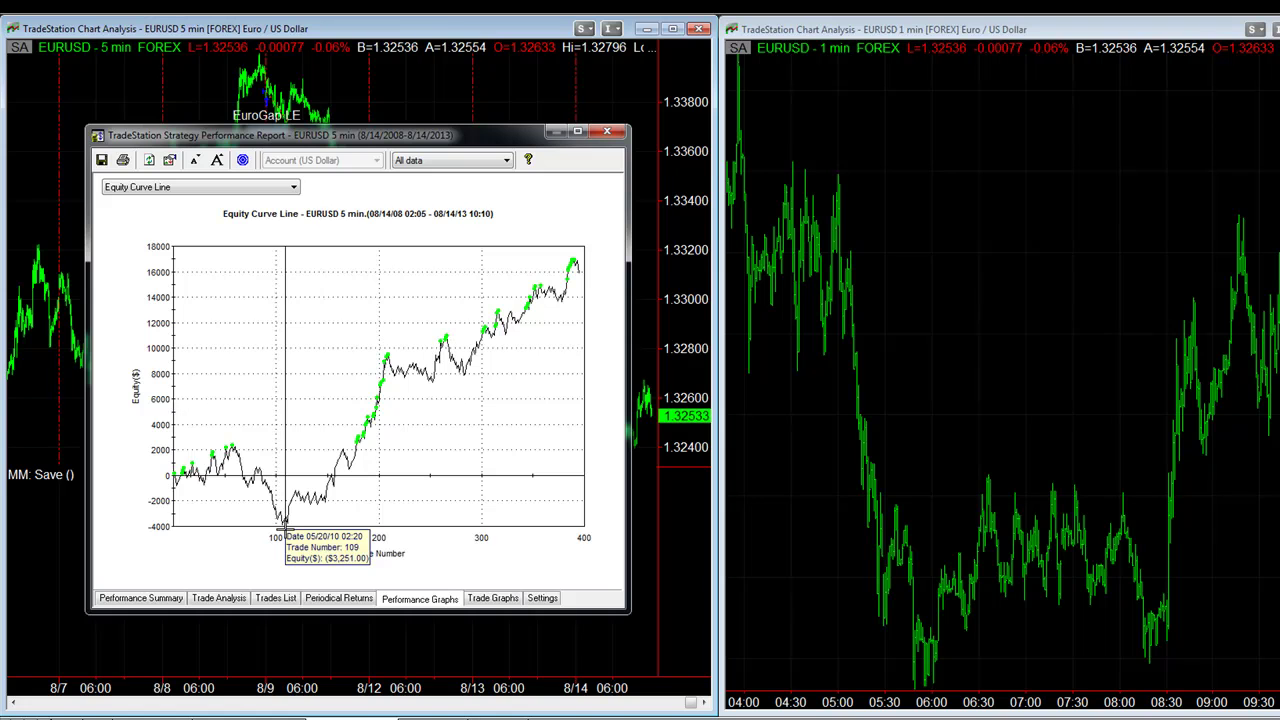
{"action": "mouse_move", "coordinate": [285, 522]}
{"action": "left_mouse_down"}
{"action": "mouse_move", "coordinate": [191, 478]}
{"action": "mouse_move", "coordinate": [267, 530]}
{"action": "left_mouse_up"}
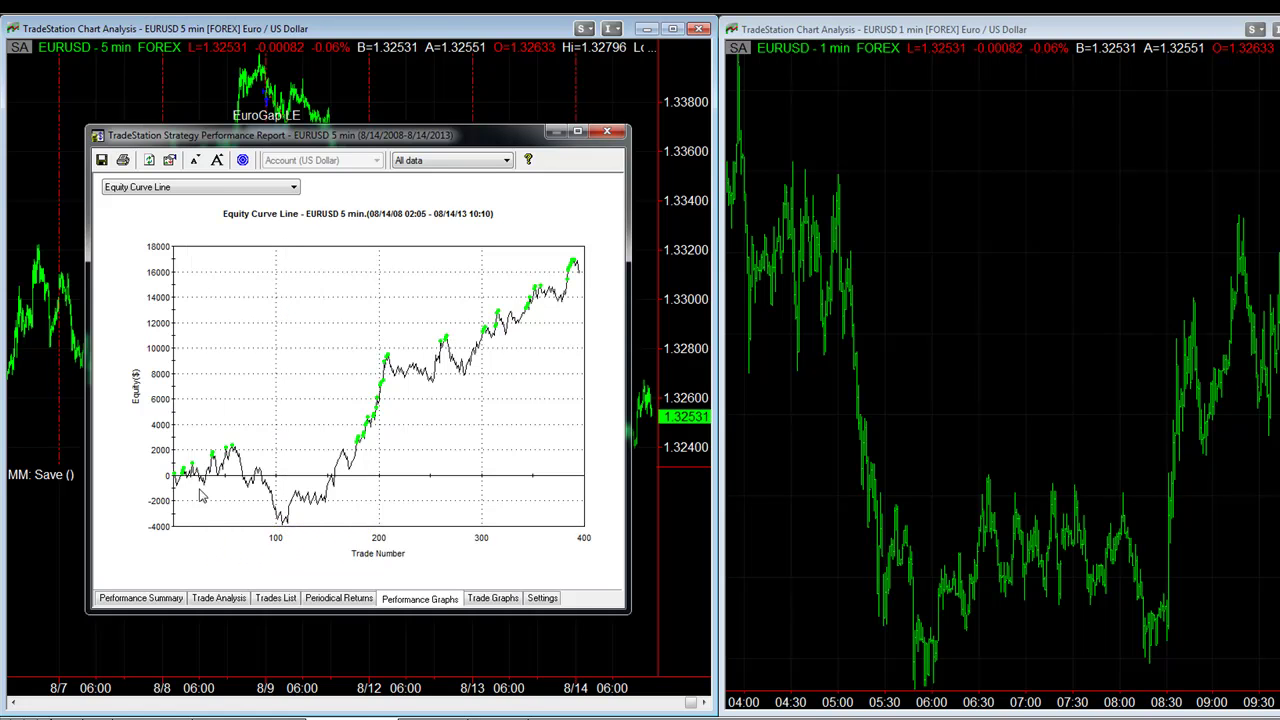
{"action": "left_click", "coordinate": [169, 509]}
{"action": "left_click_drag", "start_coordinate": [168, 510], "coordinate": [510, 430]}
Step: Highlight the intra-day drawdown, average trade net profit and total net profit in the 5-minute summary, and close the report
{"action": "left_click", "coordinate": [163, 597]}
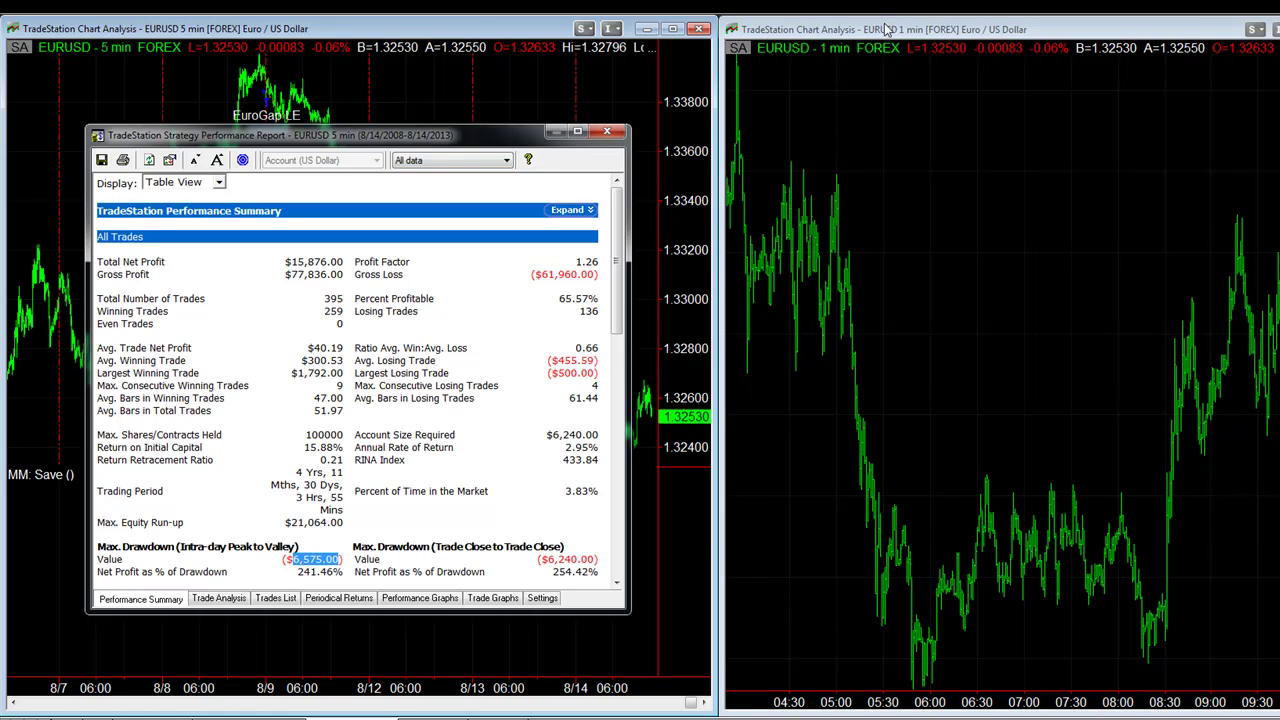
{"action": "left_click", "coordinate": [385, 527]}
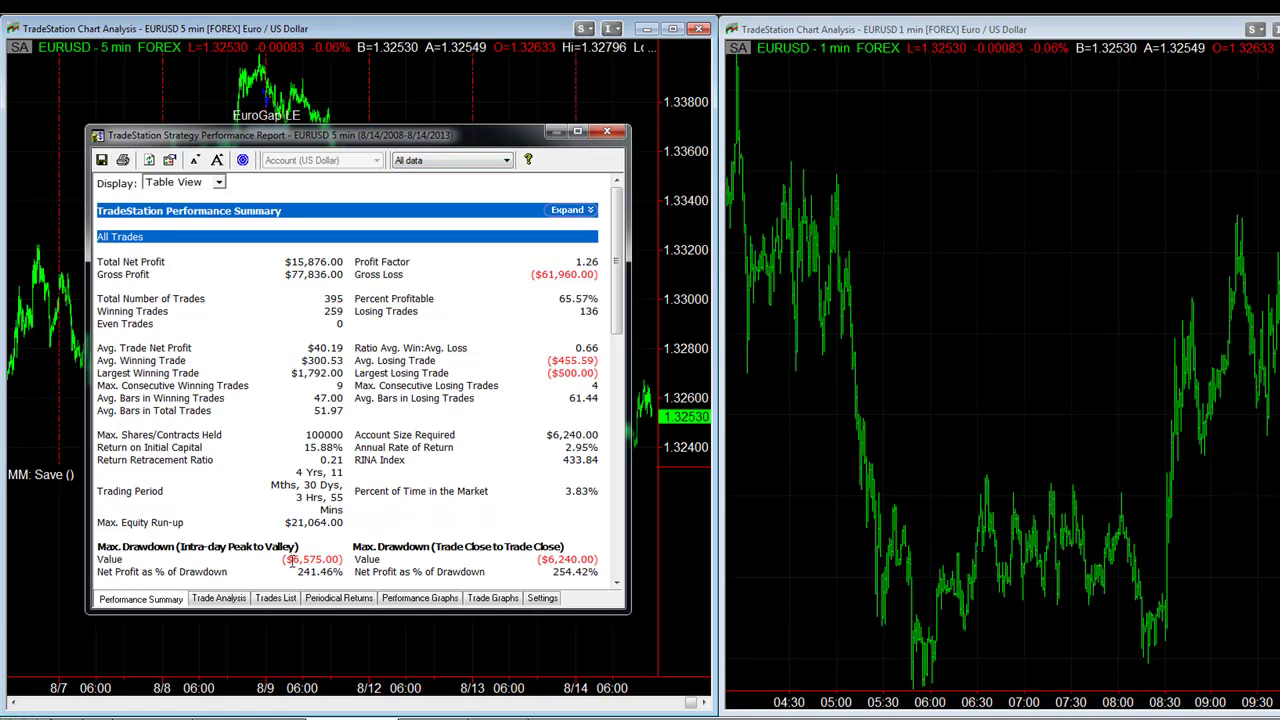
{"action": "double_click", "coordinate": [292, 560]}
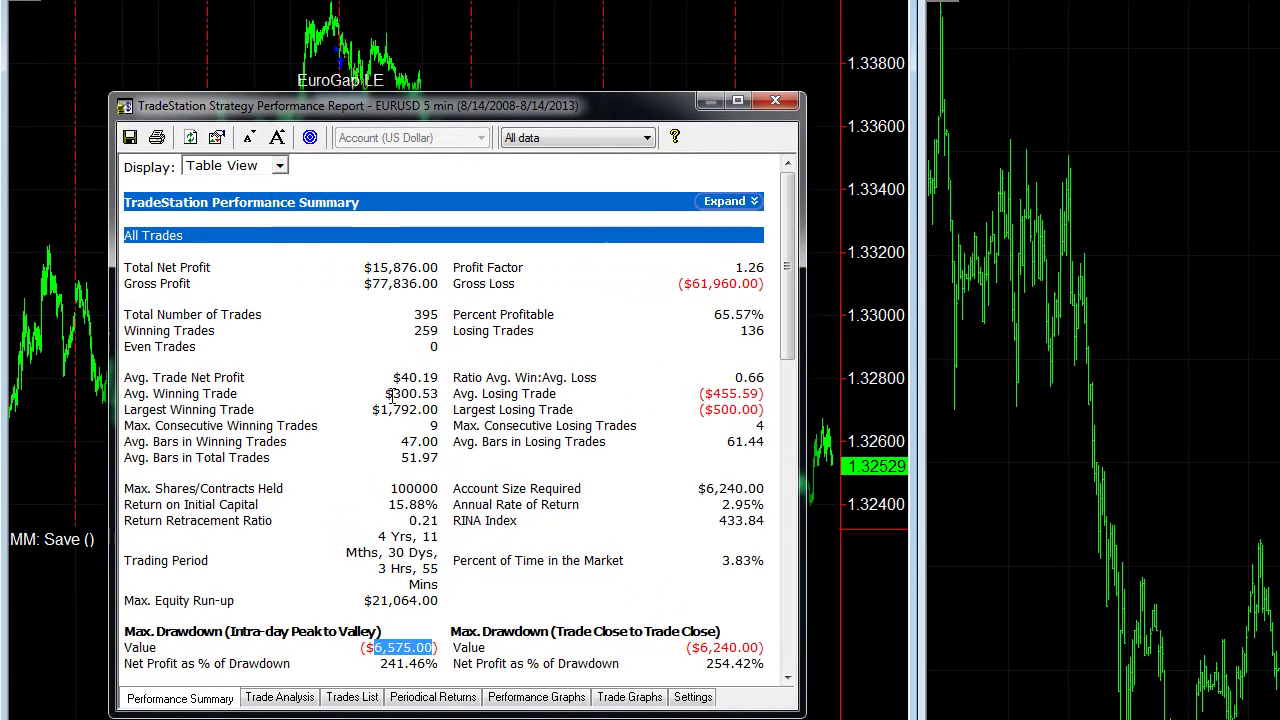
{"action": "left_click_drag", "start_coordinate": [400, 377], "coordinate": [440, 378]}
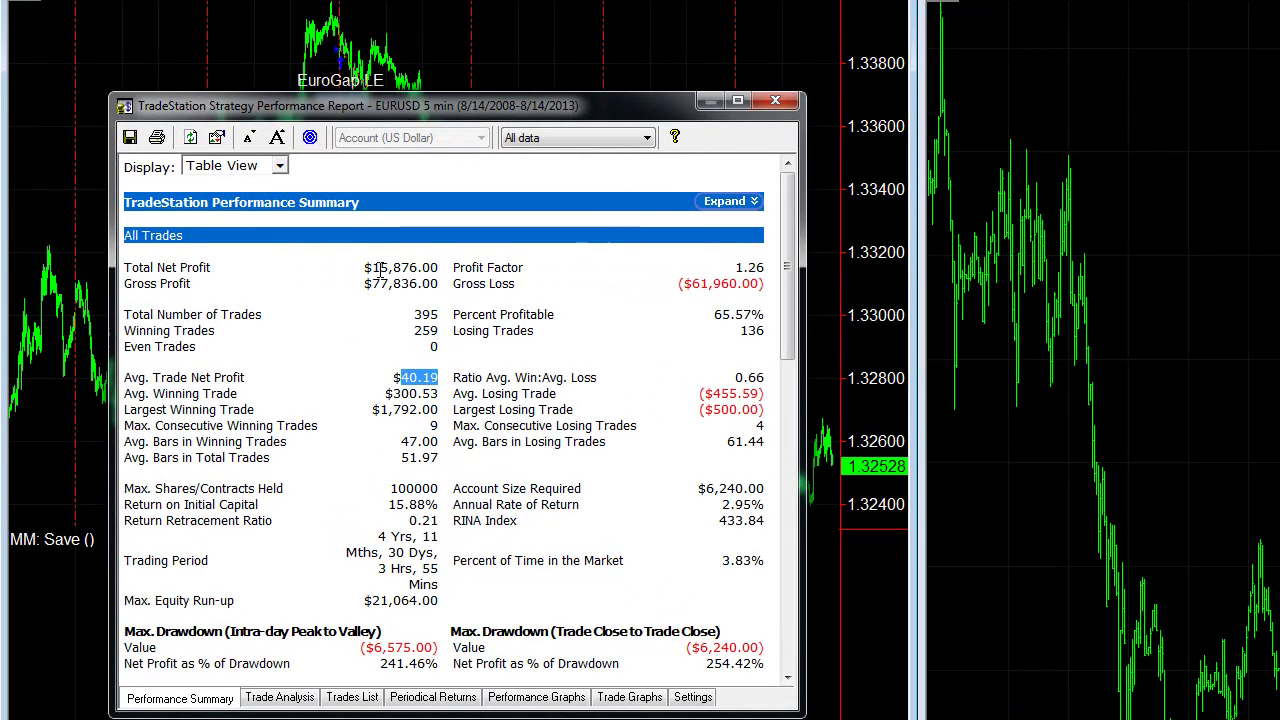
{"action": "left_click_drag", "start_coordinate": [372, 268], "coordinate": [442, 267]}
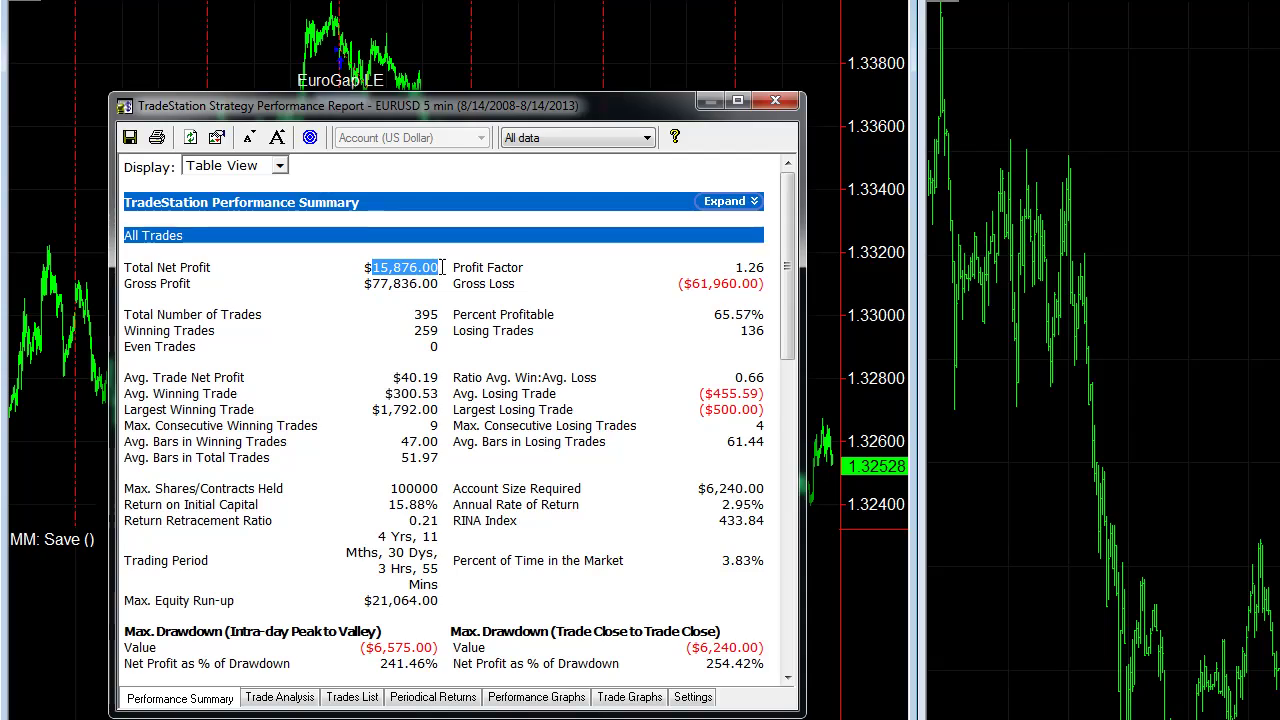
{"action": "key", "text": "alt+F4"}
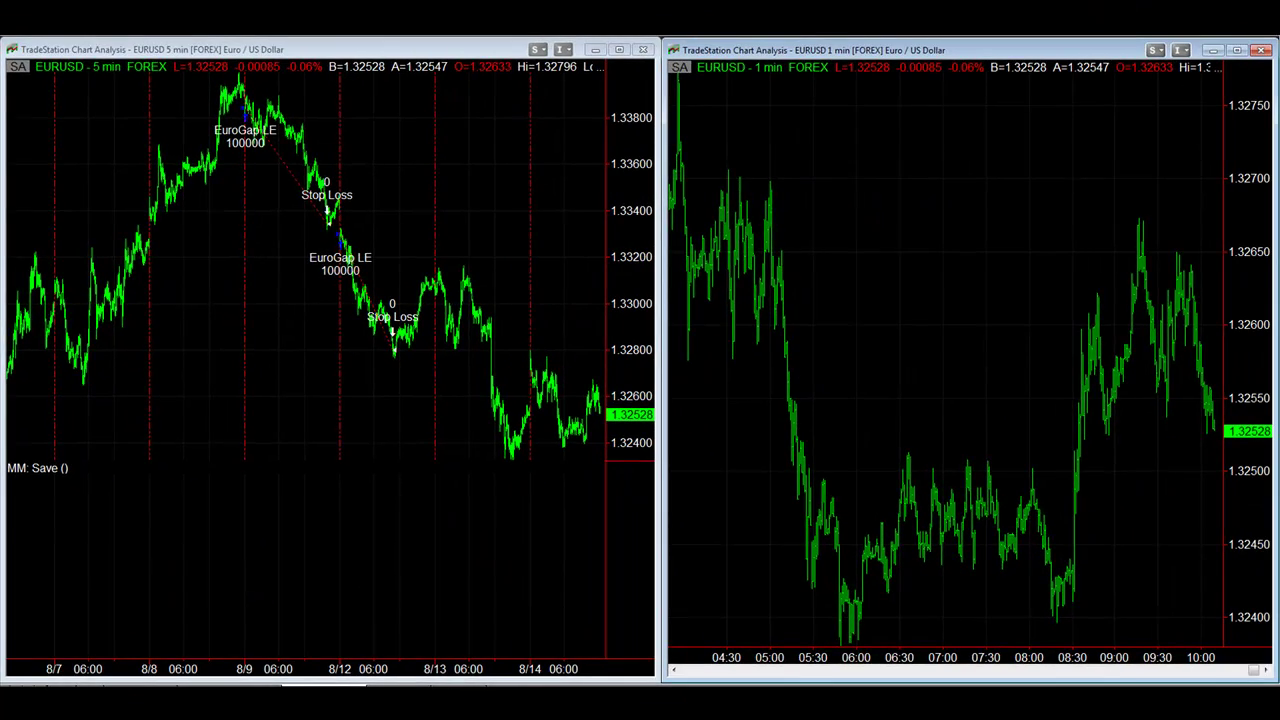
Step: Open the strategy performance report for the EURUSD 1 min chart
{"action": "left_click", "coordinate": [20, 20]}
{"action": "left_click", "coordinate": [23, 257]}
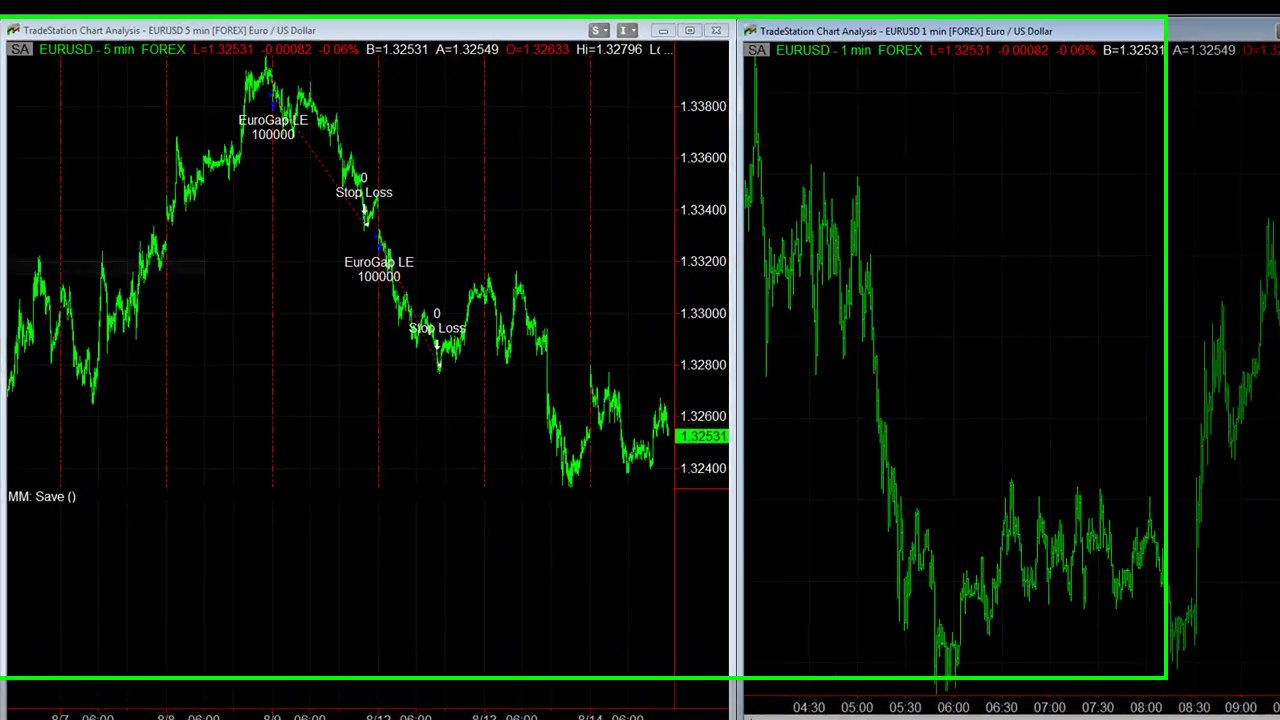
{"action": "left_click", "coordinate": [30, 2]}
{"action": "left_click", "coordinate": [60, 266]}
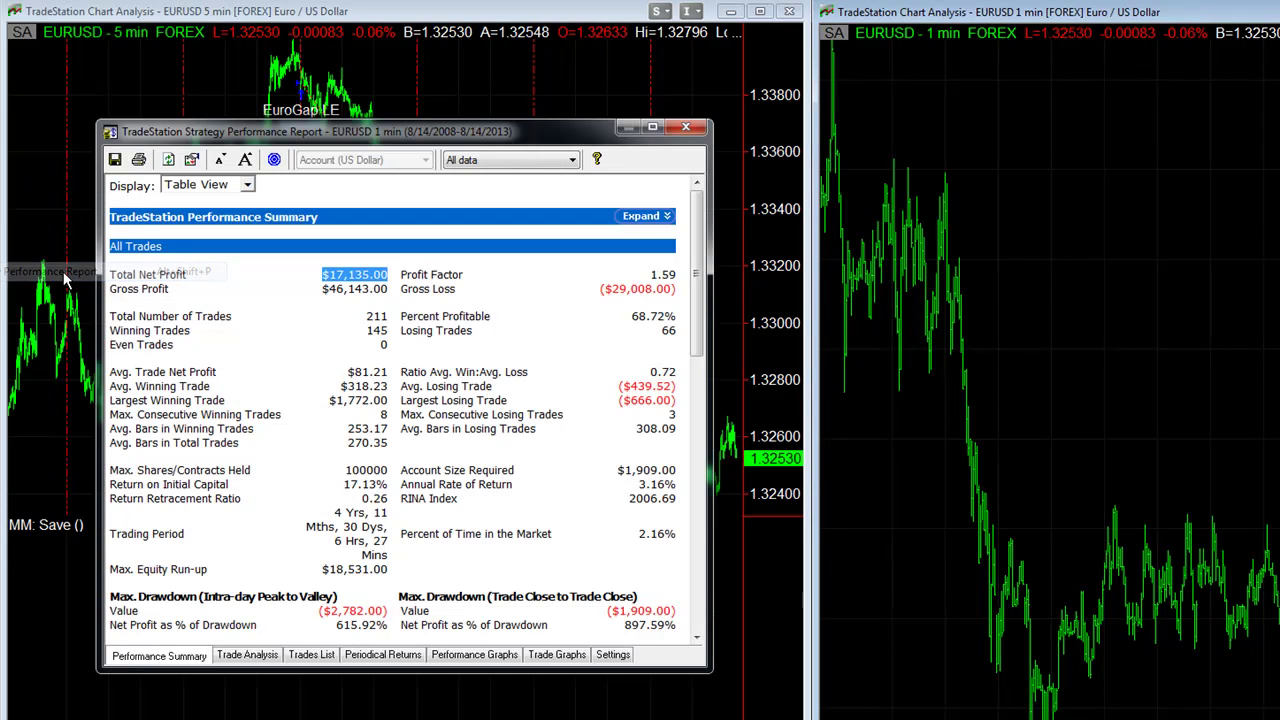
{"action": "left_click", "coordinate": [543, 308]}
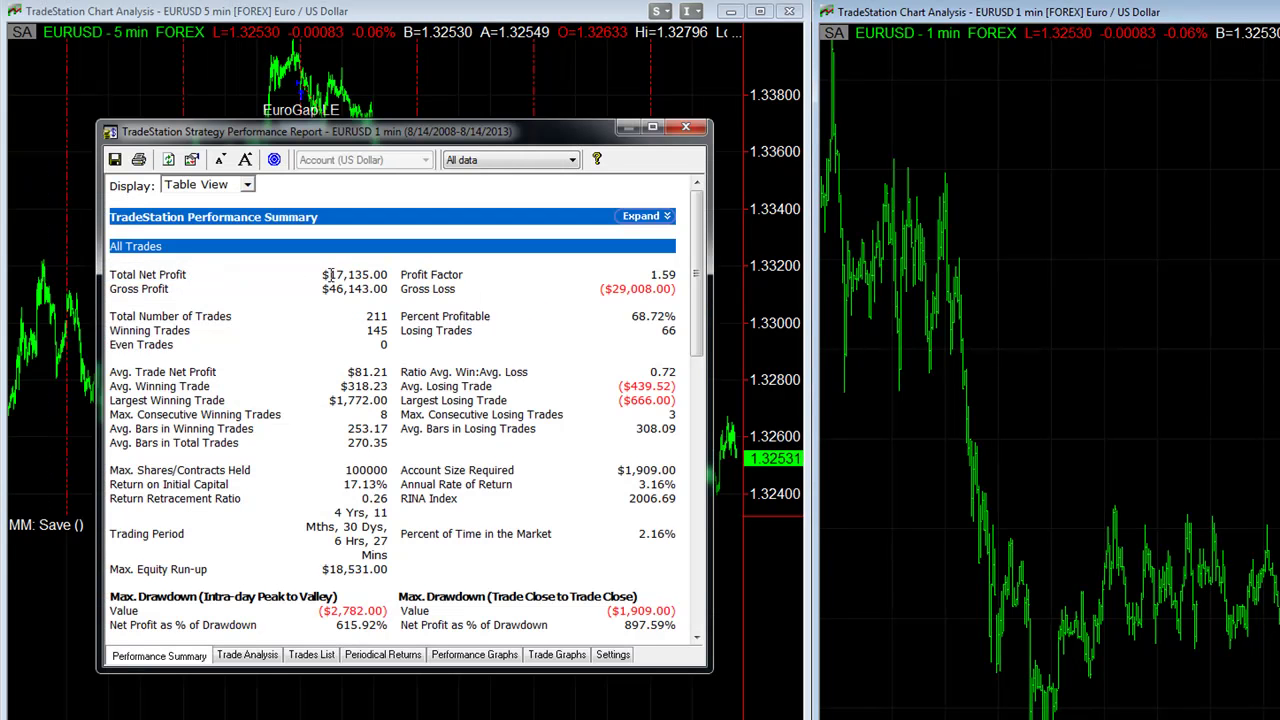
Step: Highlight the total net profit, maximum contracts held, intra-day drawdown and average trade net profit in the 1-minute summary
{"action": "left_click_drag", "start_coordinate": [329, 275], "coordinate": [394, 280]}
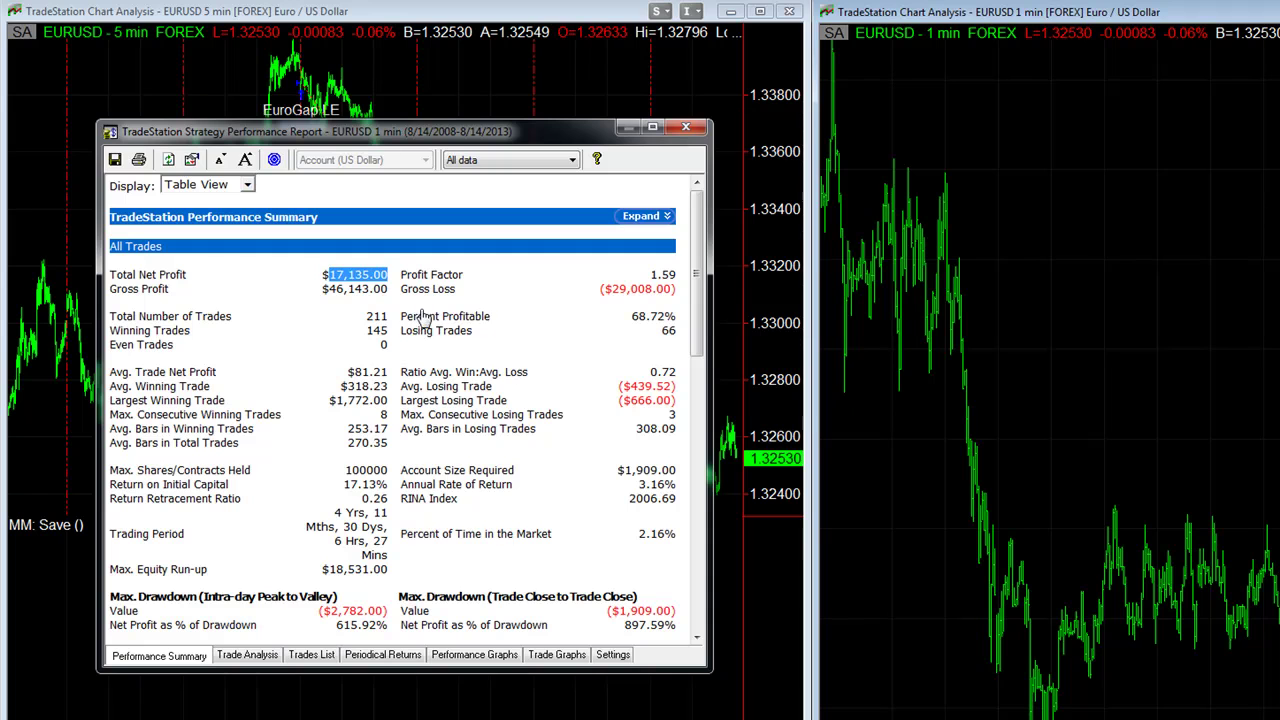
{"action": "left_click_drag", "start_coordinate": [347, 469], "coordinate": [390, 472]}
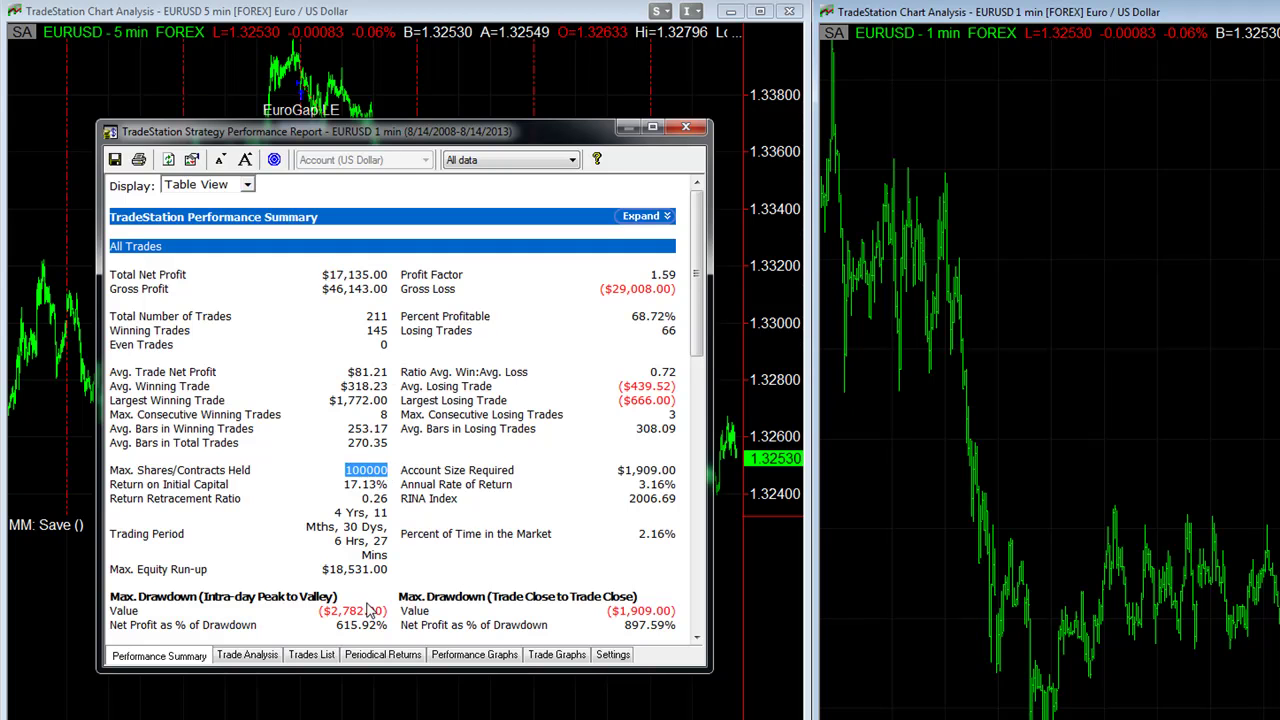
{"action": "left_click_drag", "start_coordinate": [329, 612], "coordinate": [388, 613]}
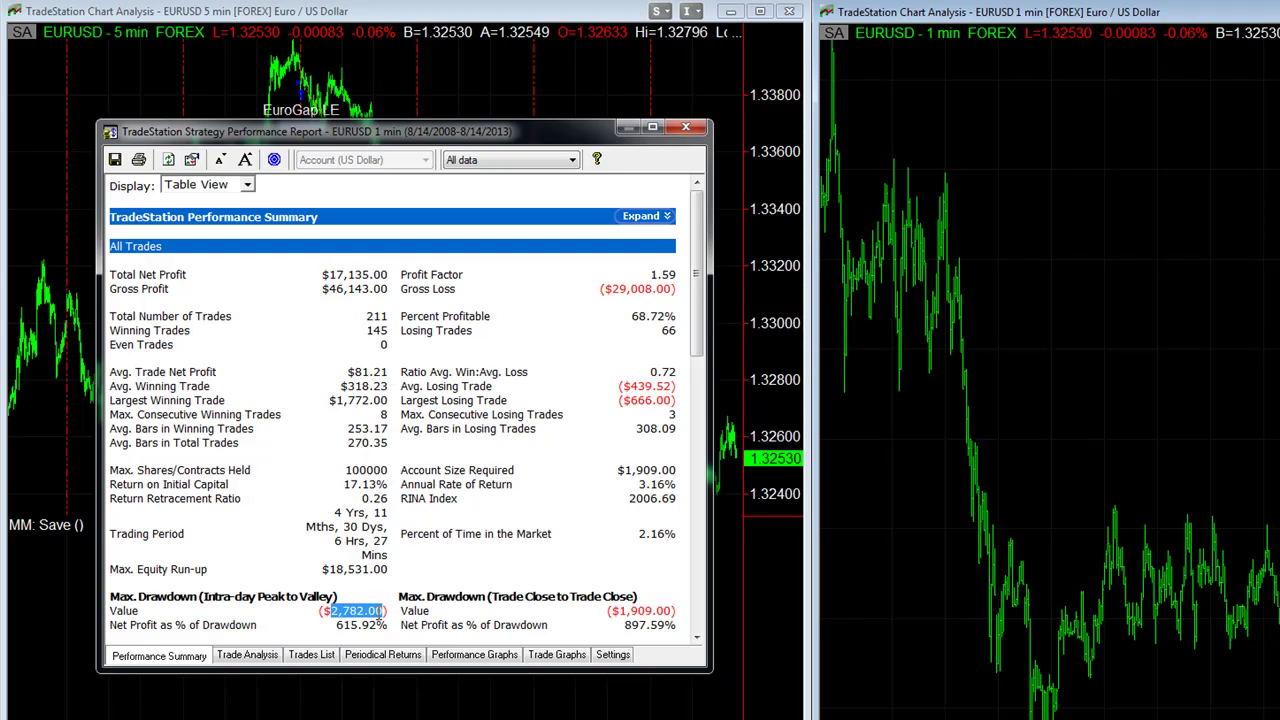
{"action": "left_click_drag", "start_coordinate": [354, 372], "coordinate": [388, 370]}
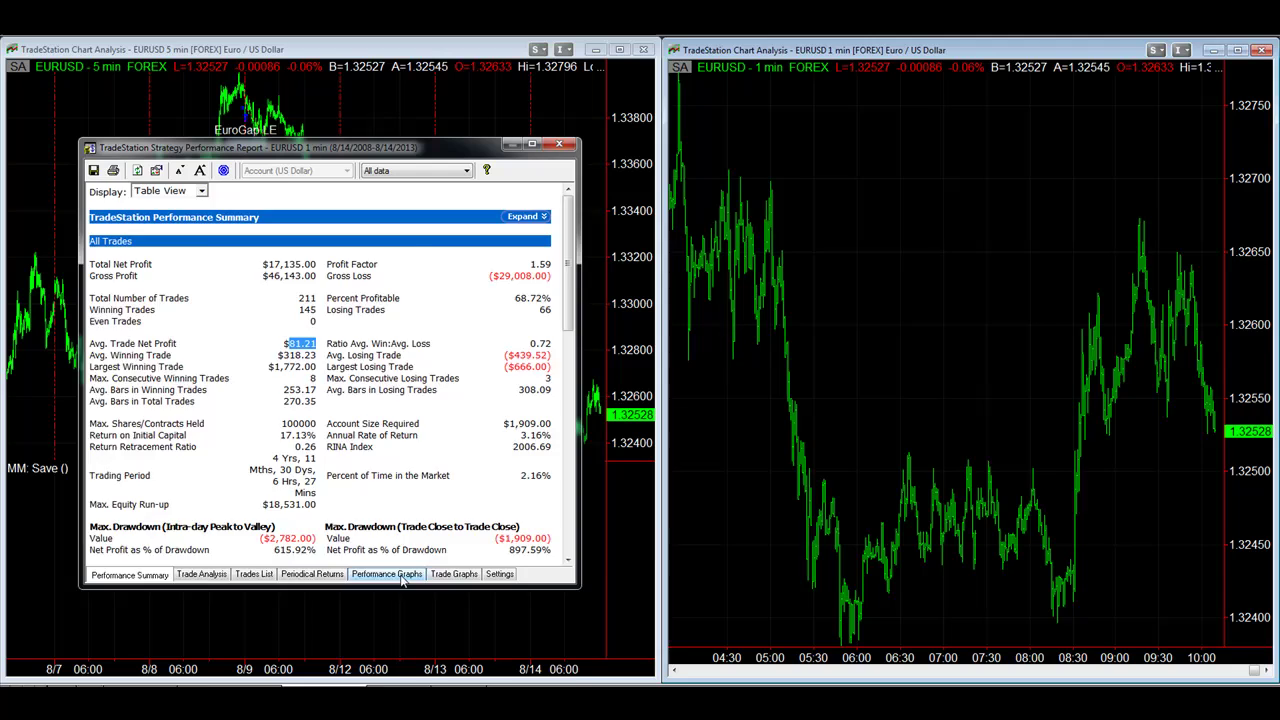
Step: View the 1-minute strategy's equity curve line, return to the performance summary and close the report
{"action": "left_click", "coordinate": [430, 614]}
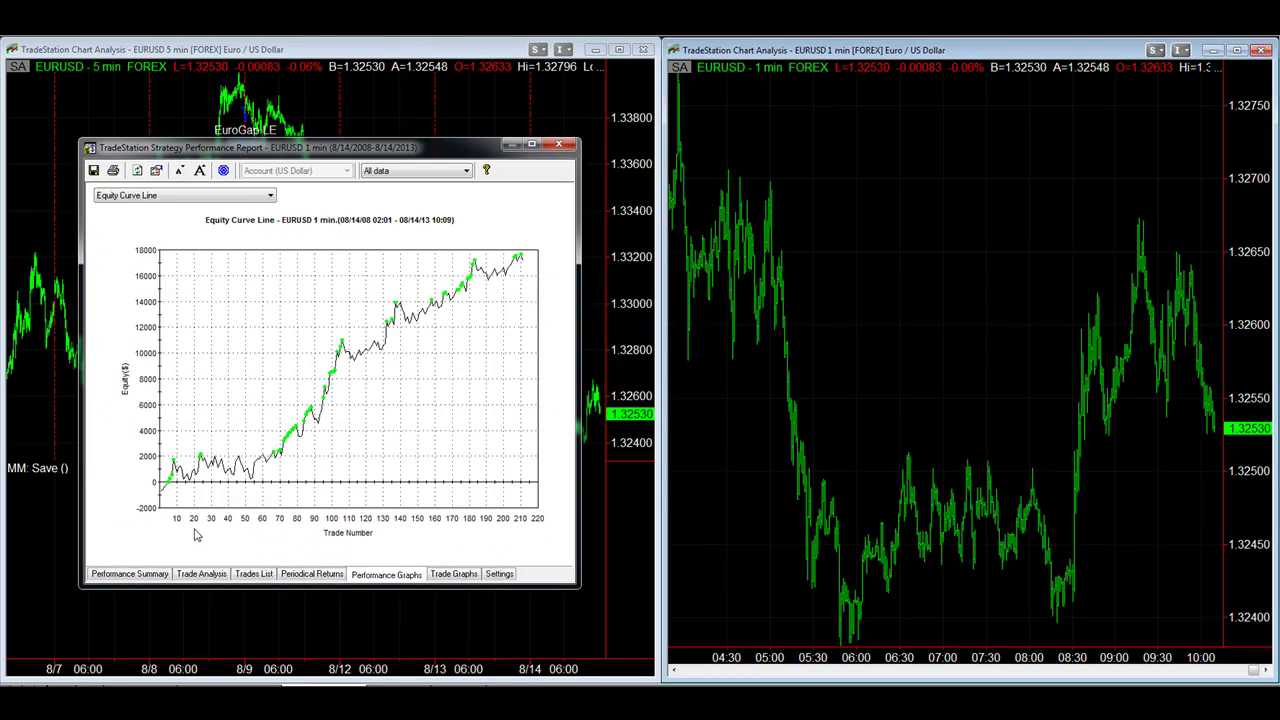
{"action": "left_click", "coordinate": [130, 574]}
{"action": "left_click", "coordinate": [860, 112]}
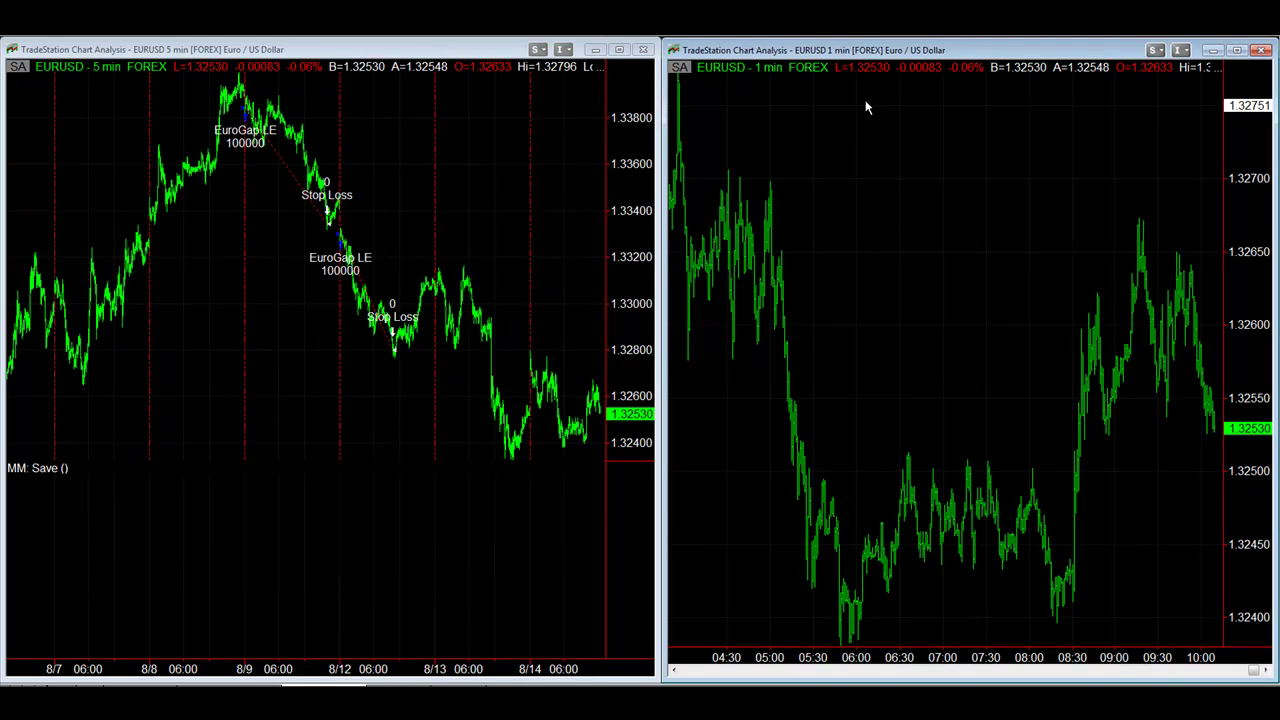
Step: Open the input settings of the EURUSD 1 min chart's MM: Equity Curve Algorithms Rev 4.0 strategy and select the Rule1_MovAvg value
{"action": "right_click", "coordinate": [8, 40]}
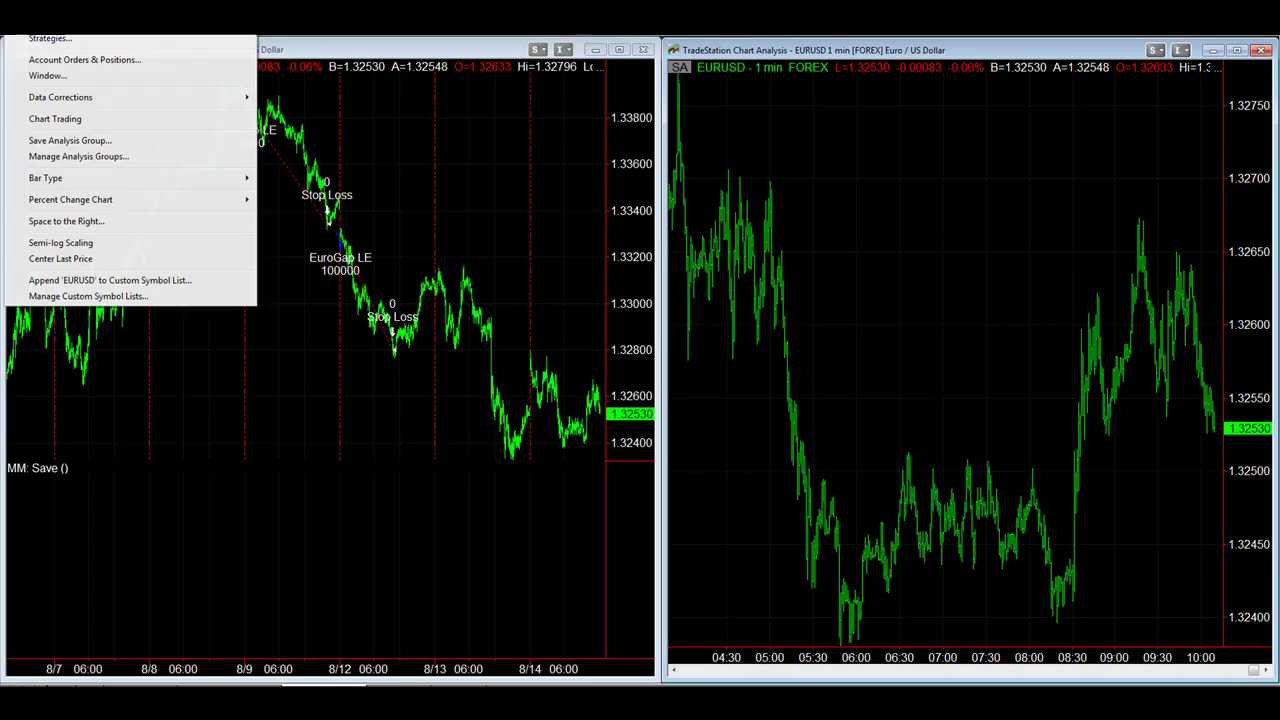
{"action": "left_click", "coordinate": [52, 43]}
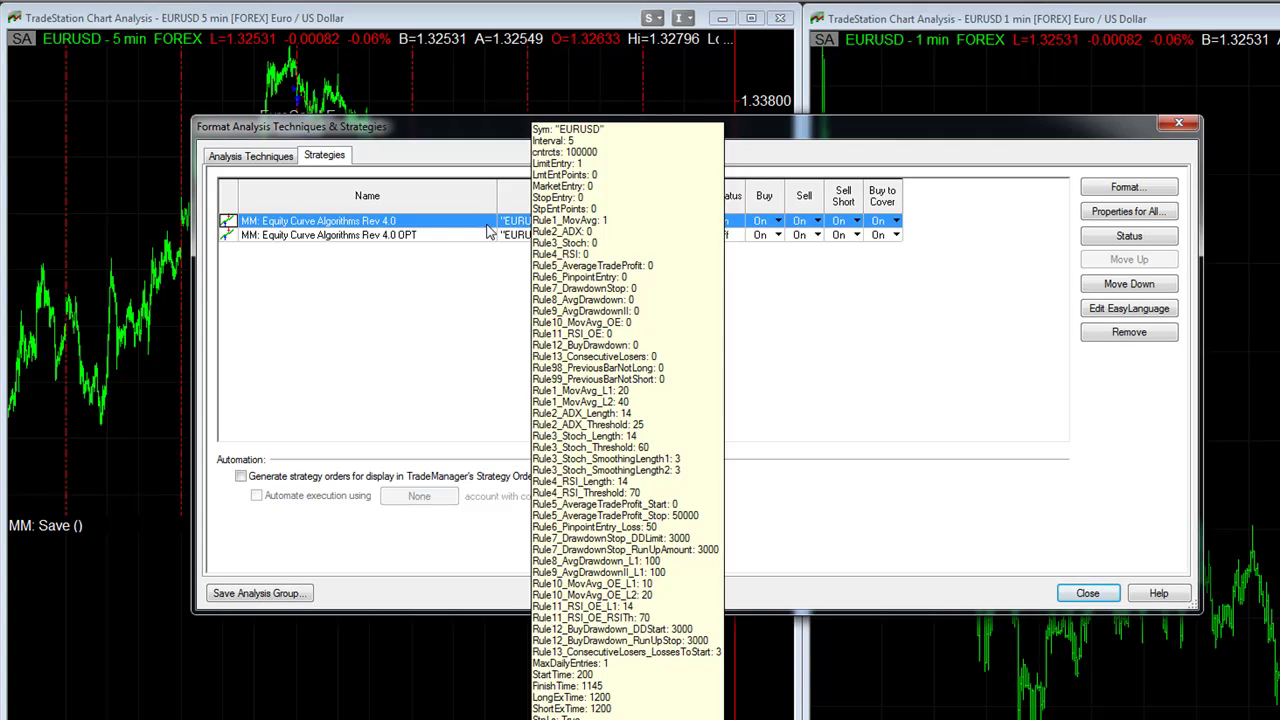
{"action": "double_click", "coordinate": [492, 226]}
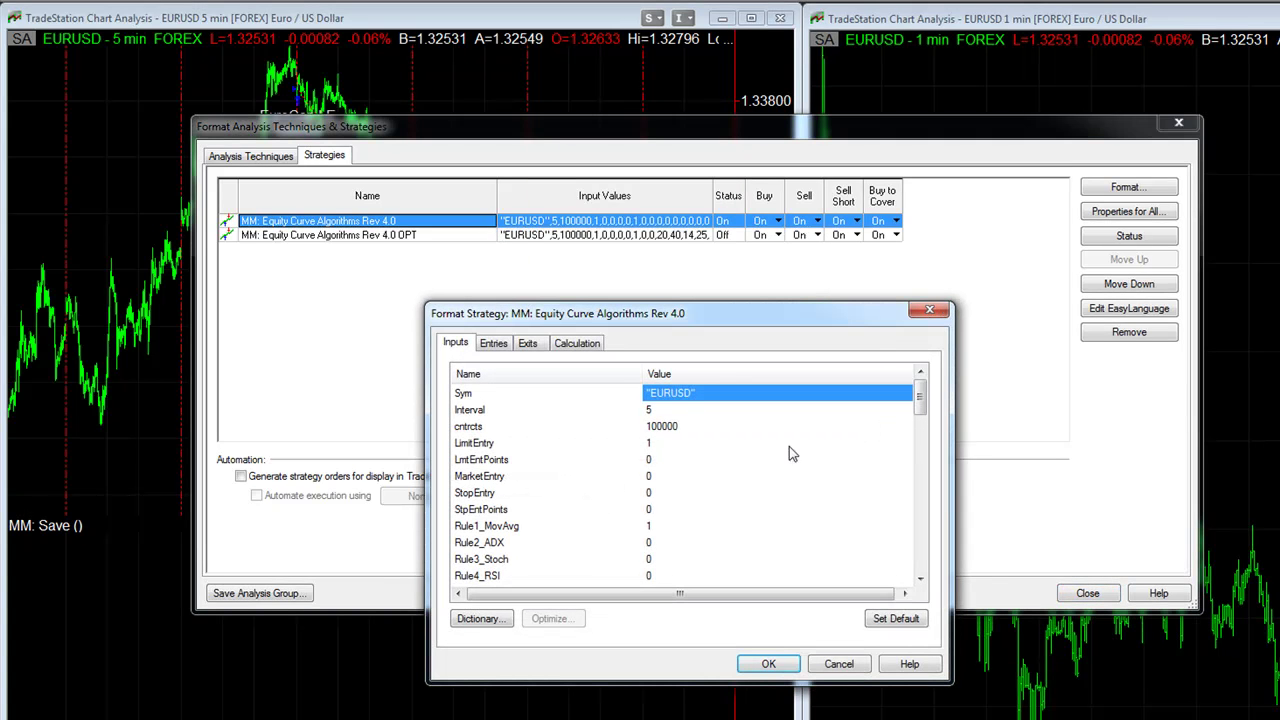
{"action": "left_click", "coordinate": [666, 526]}
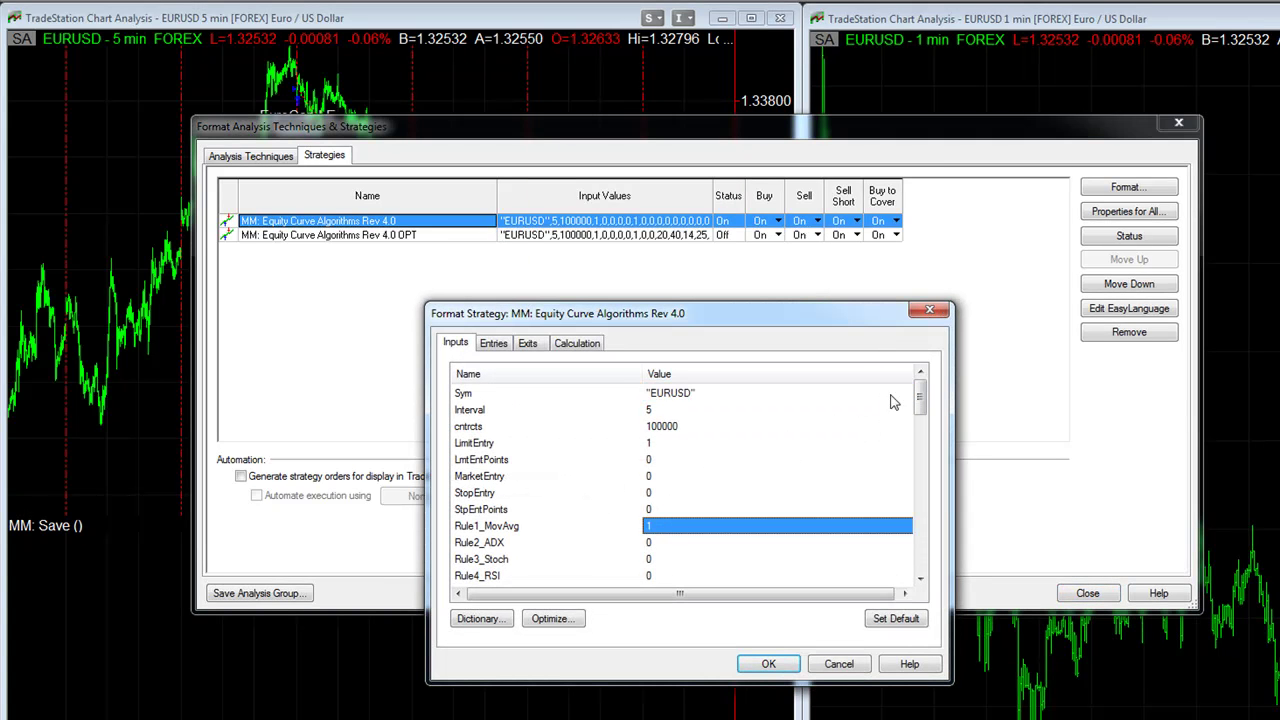
Step: Review the remaining rule, drawdown, entry time and stop-loss inputs, and close the strategy settings without changes
{"action": "left_click_drag", "start_coordinate": [921, 400], "coordinate": [921, 445]}
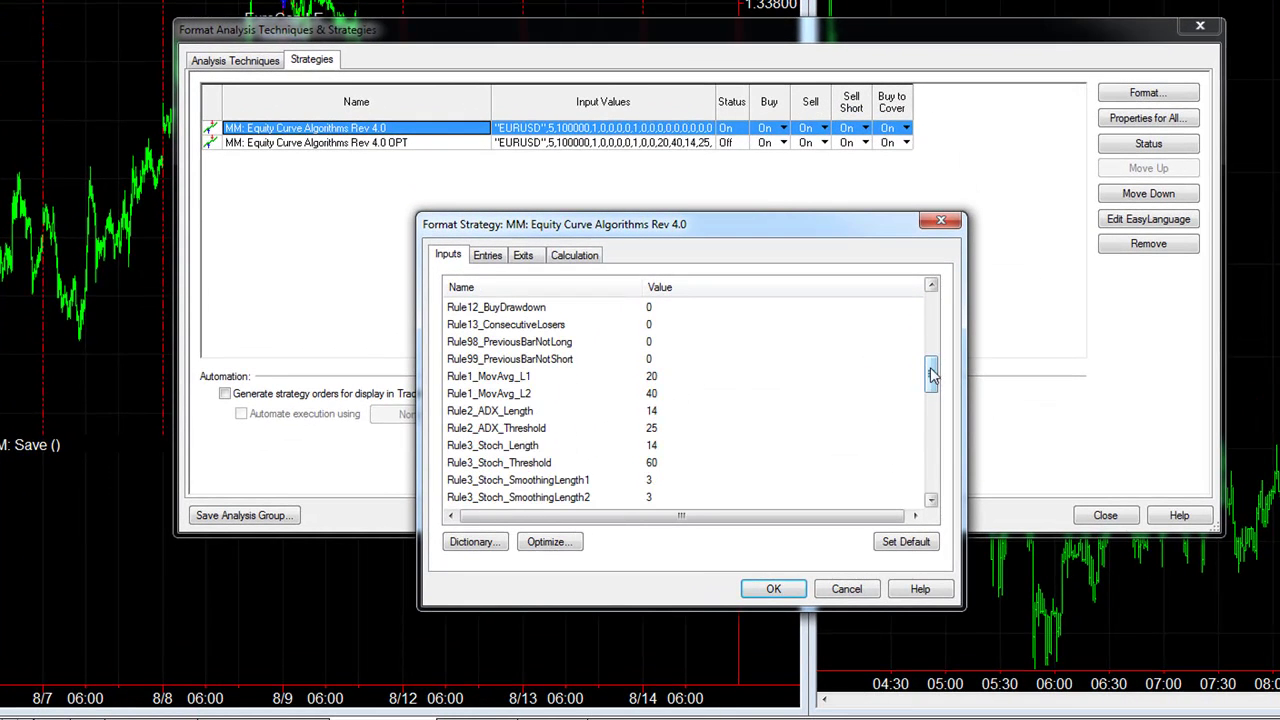
{"action": "left_click_drag", "start_coordinate": [932, 375], "coordinate": [932, 429]}
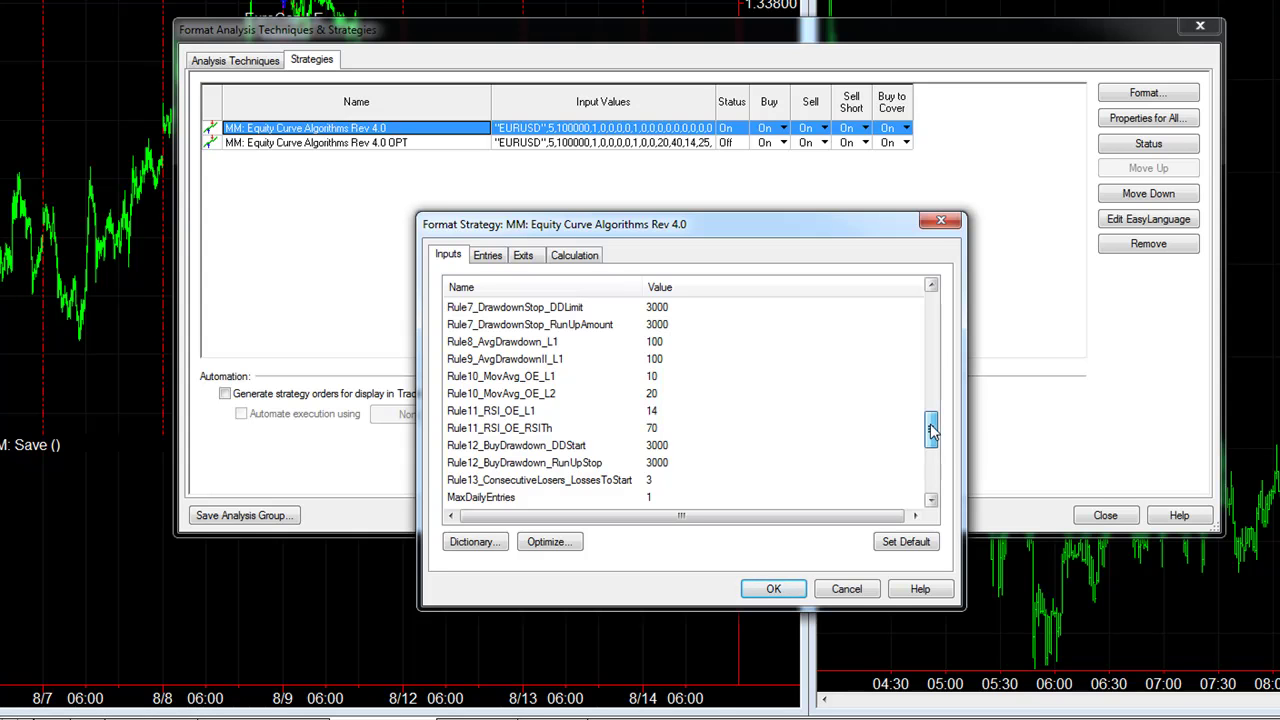
{"action": "left_click_drag", "start_coordinate": [932, 430], "coordinate": [944, 452]}
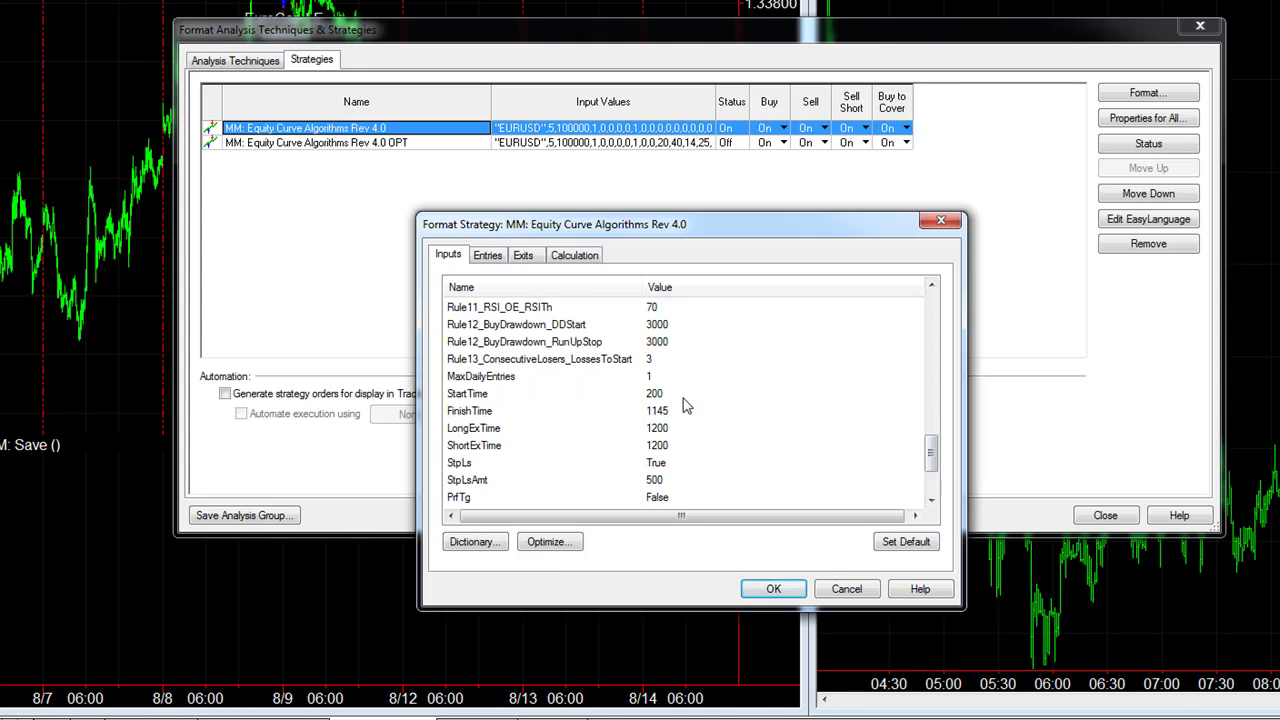
{"action": "left_click", "coordinate": [846, 588]}
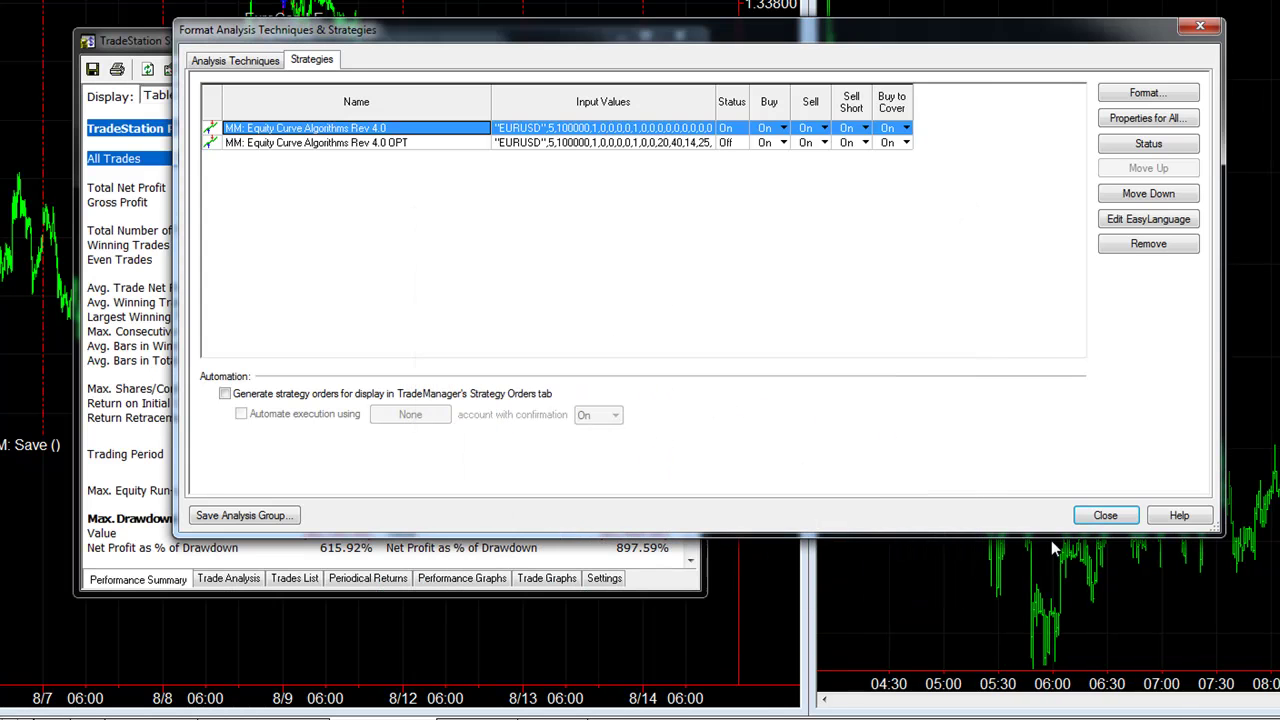
{"action": "left_click", "coordinate": [1102, 516]}
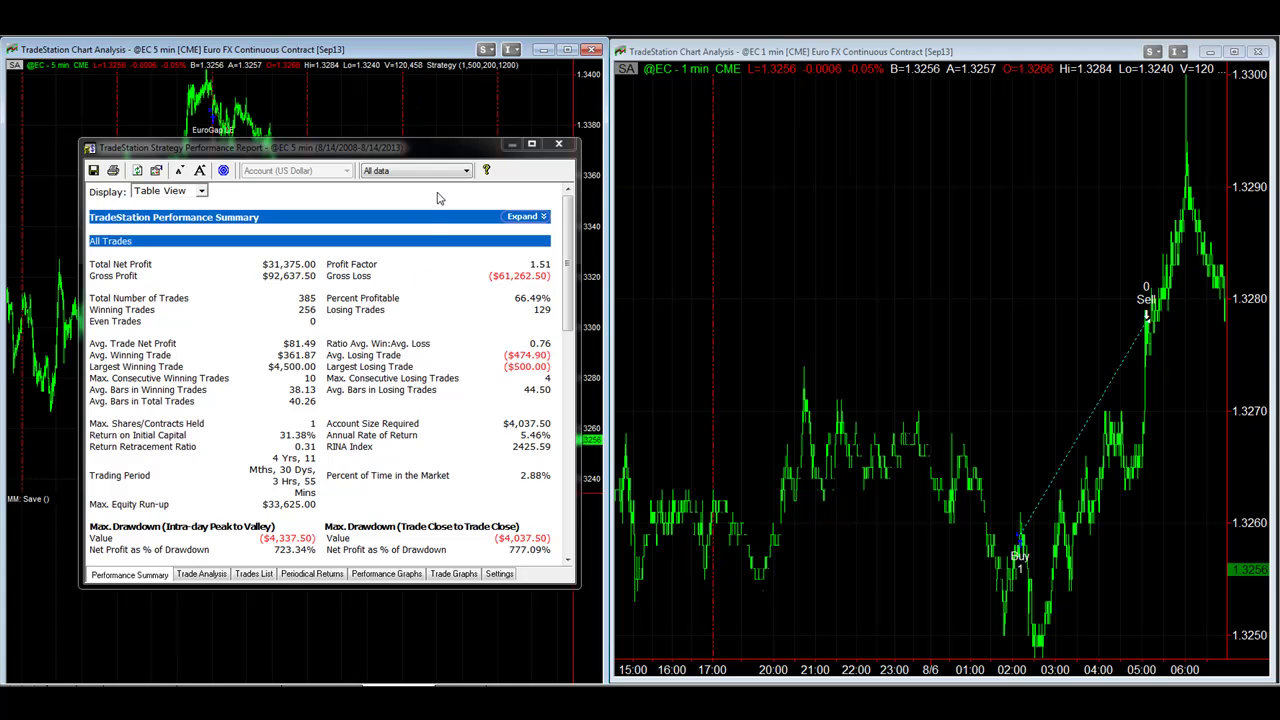
{"action": "left_click_drag", "start_coordinate": [383, 150], "coordinate": [375, 118]}
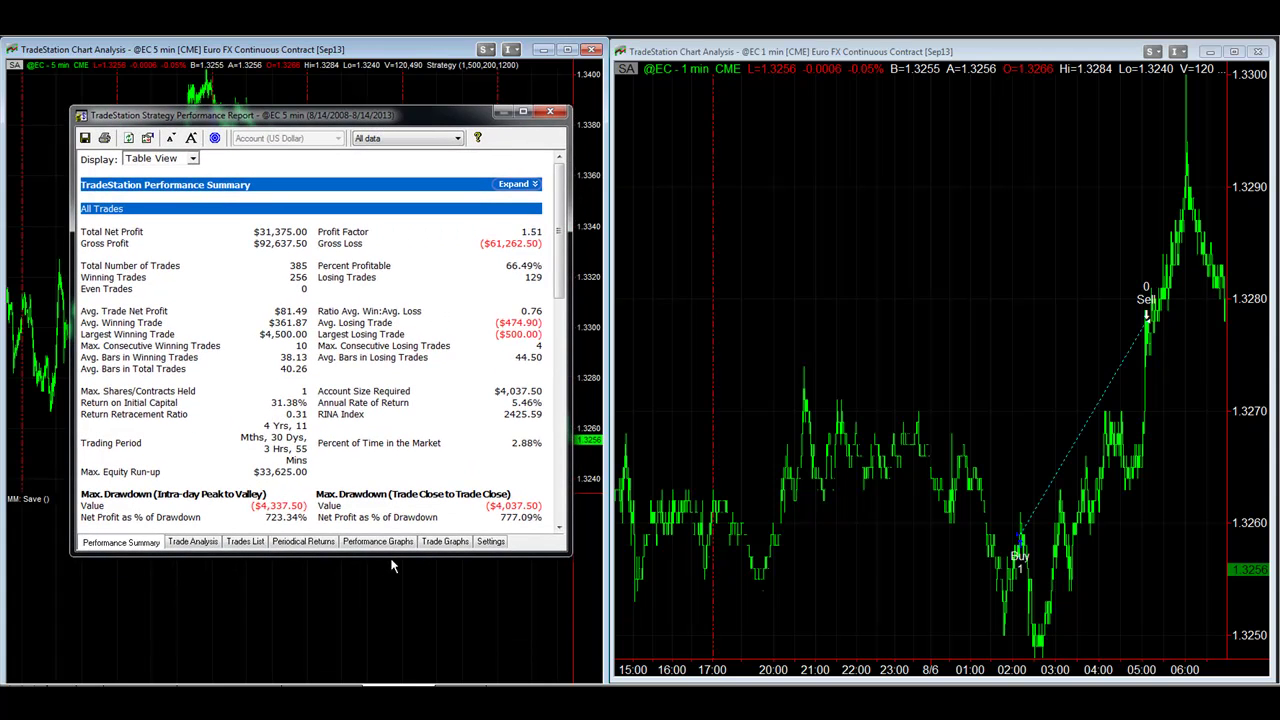
{"action": "left_click_drag", "start_coordinate": [396, 558], "coordinate": [408, 585]}
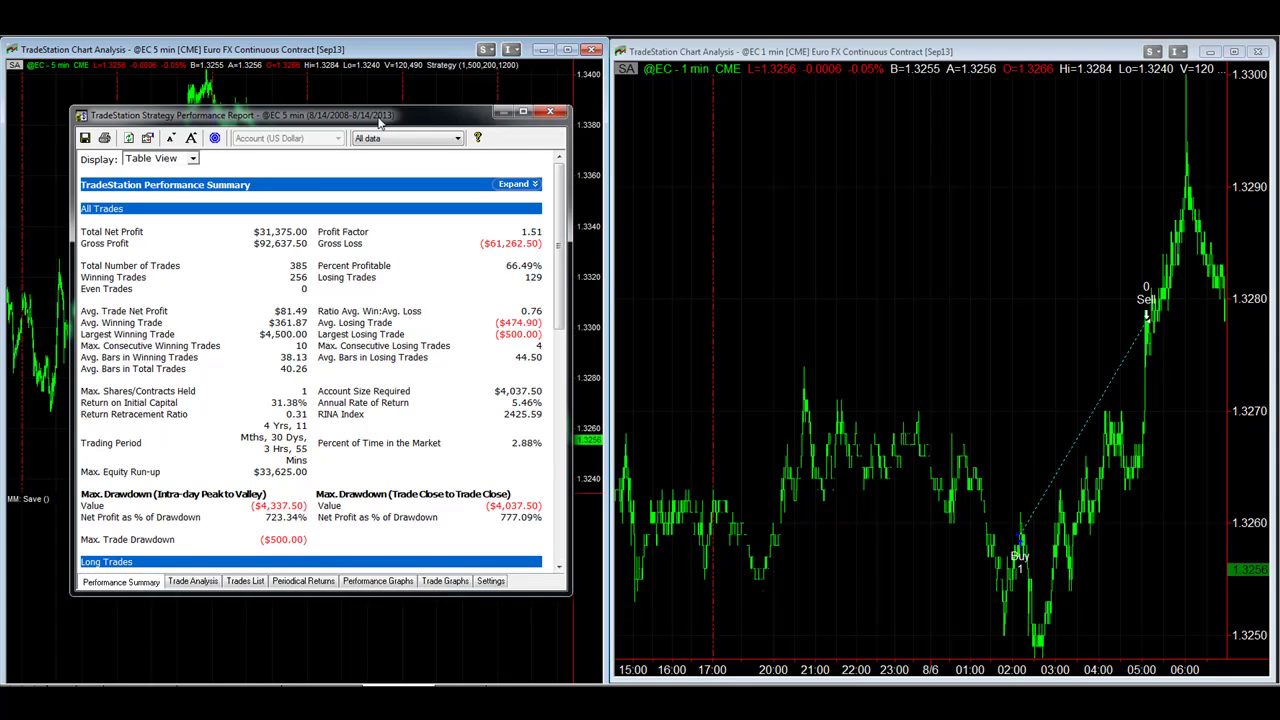
{"action": "left_click_drag", "start_coordinate": [380, 122], "coordinate": [355, 124]}
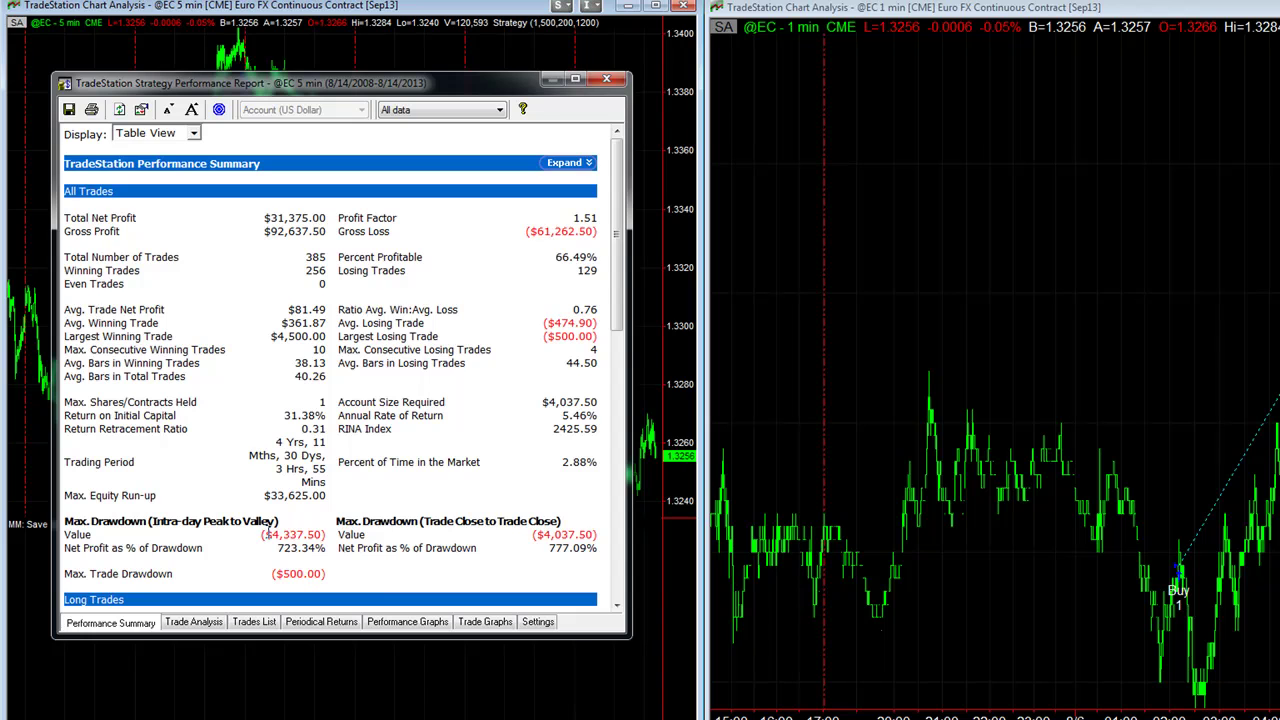
{"action": "left_click_drag", "start_coordinate": [265, 530], "coordinate": [320, 537]}
{"action": "left_click_drag", "start_coordinate": [295, 310], "coordinate": [325, 311]}
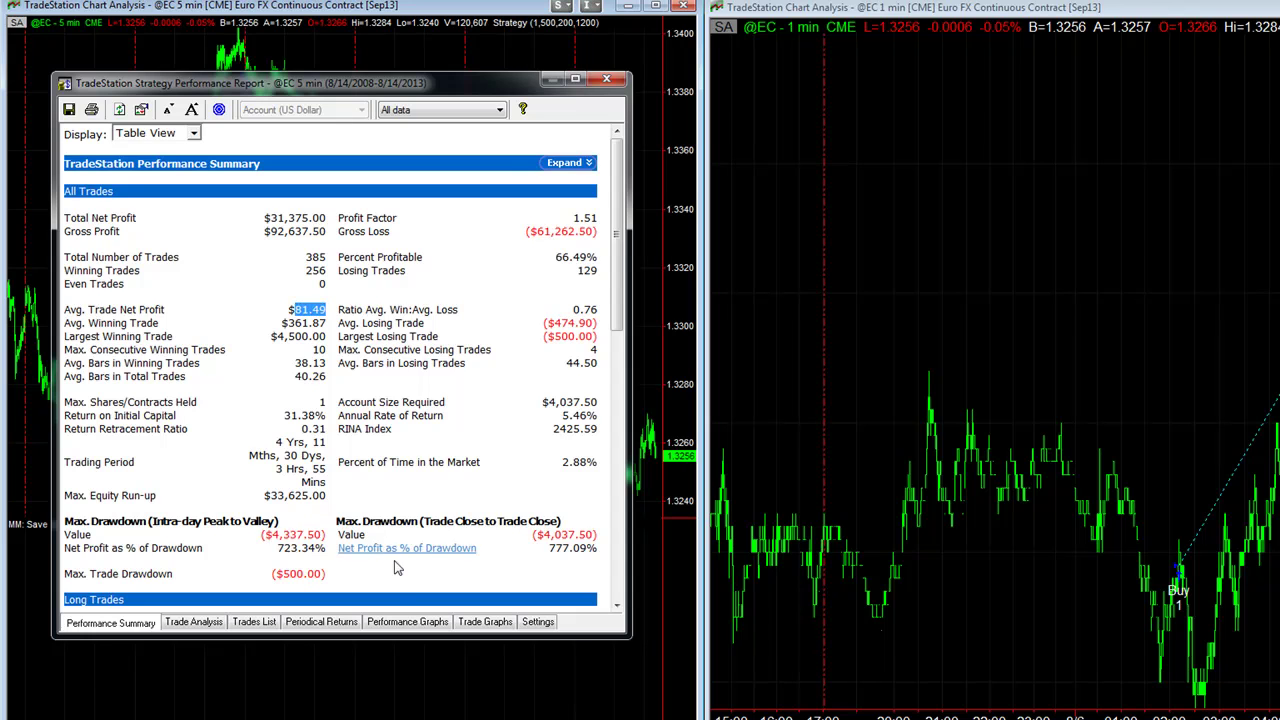
{"action": "left_click", "coordinate": [414, 624]}
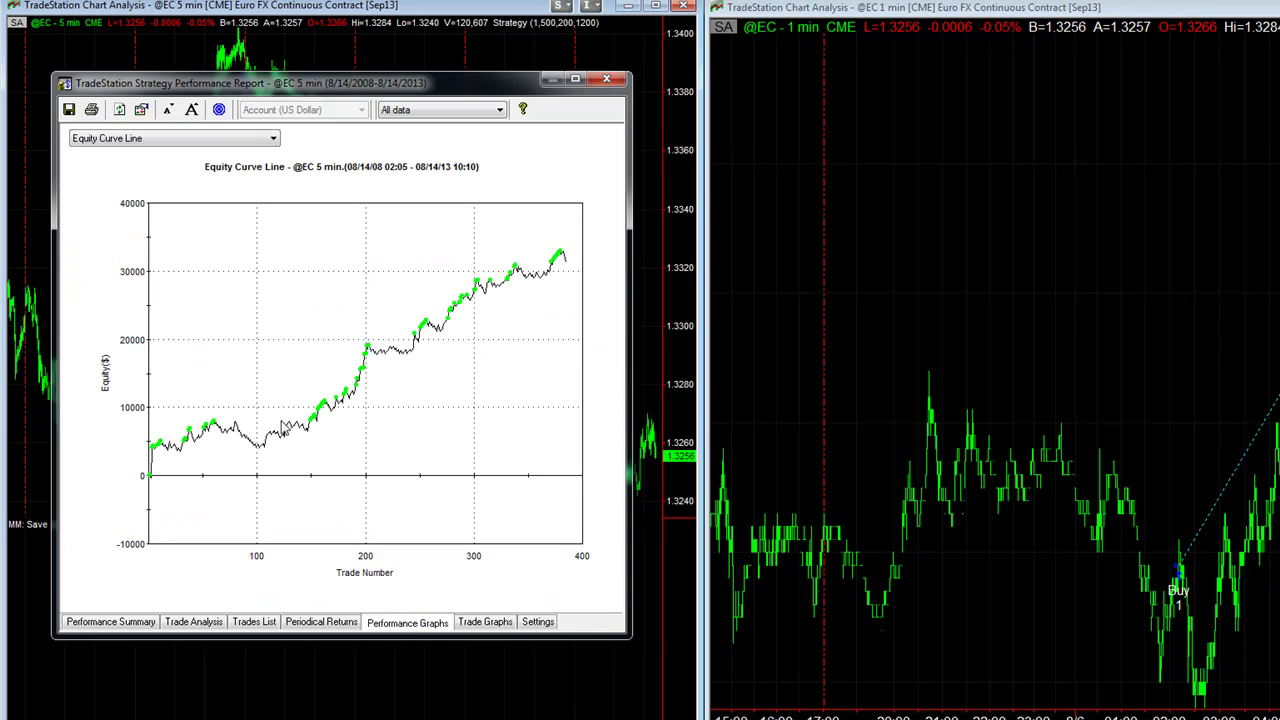
{"action": "left_click", "coordinate": [126, 623]}
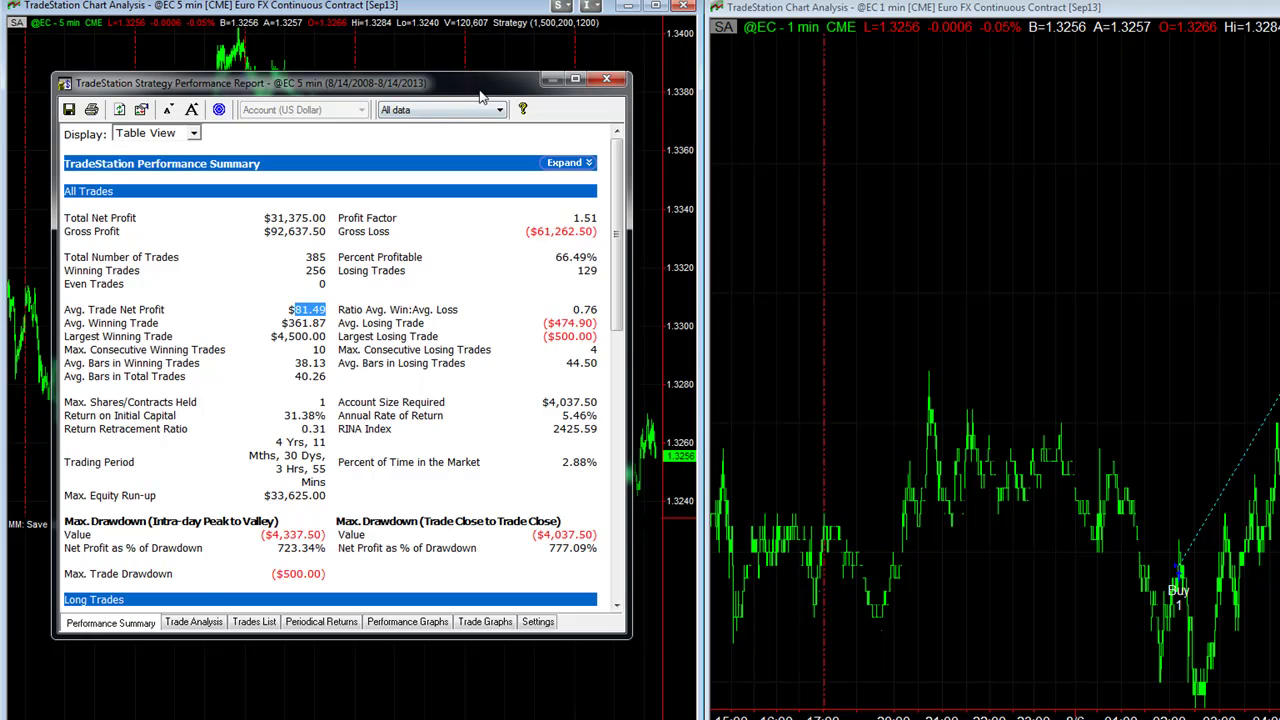
{"action": "left_click_drag", "start_coordinate": [480, 96], "coordinate": [152, 118]}
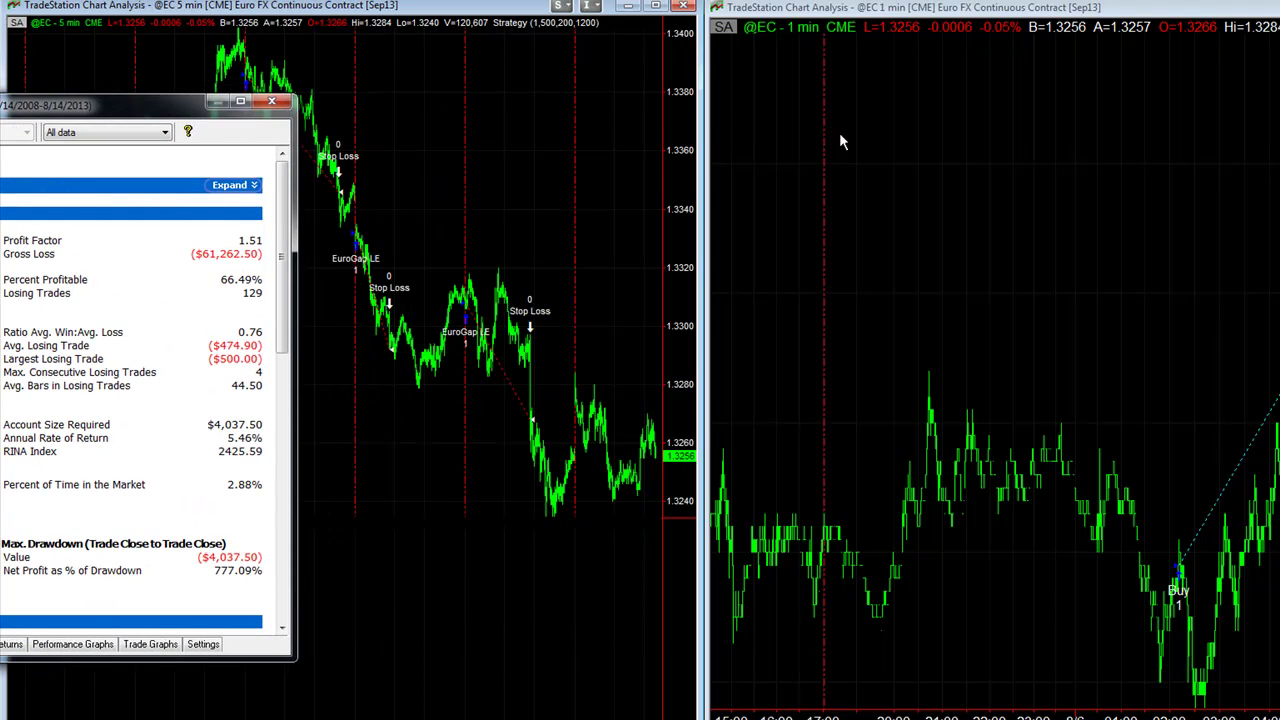
{"action": "left_click", "coordinate": [920, 145]}
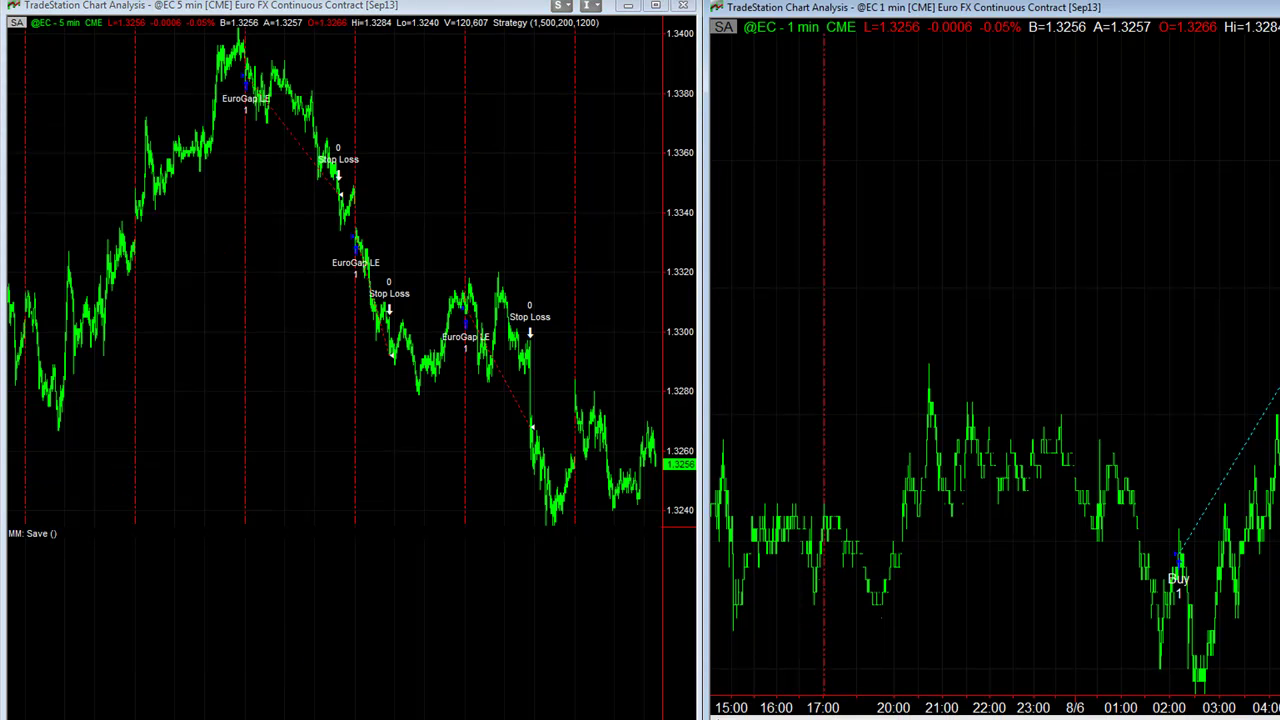
{"action": "left_click_drag", "start_coordinate": [200, 92], "coordinate": [553, 116]}
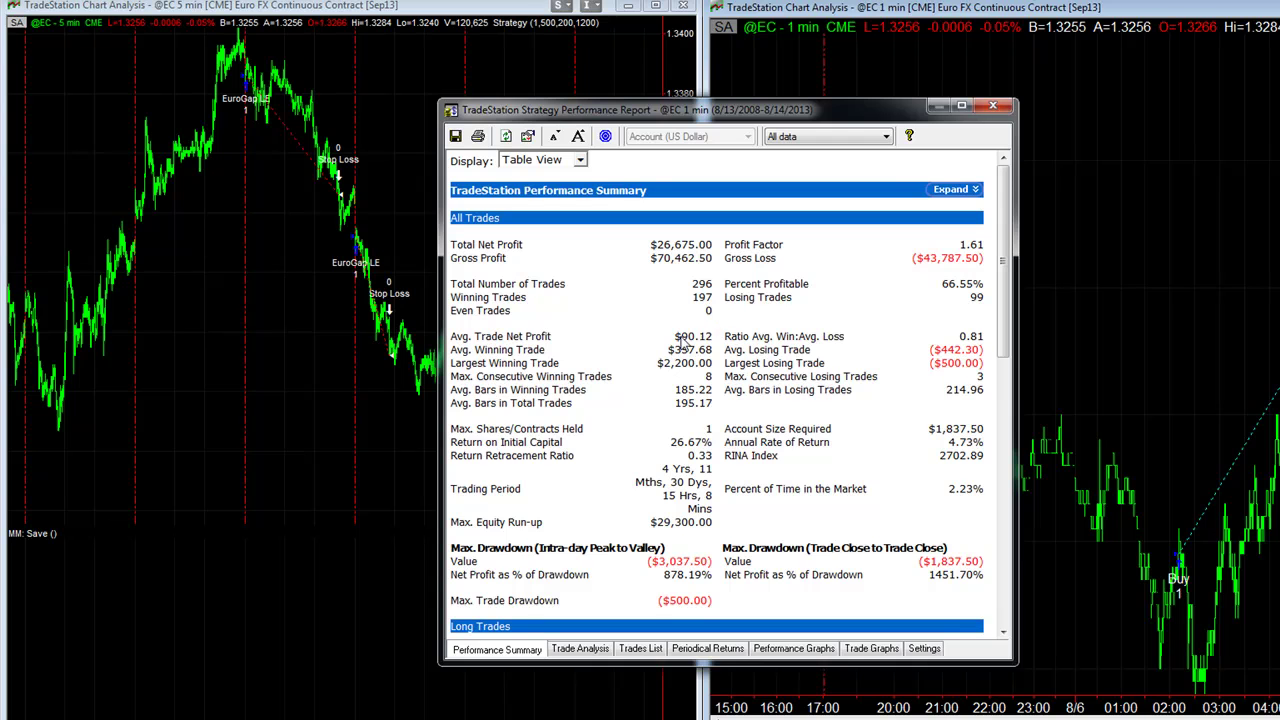
{"action": "left_click_drag", "start_coordinate": [680, 337], "coordinate": [712, 337]}
{"action": "left_click_drag", "start_coordinate": [659, 562], "coordinate": [710, 563]}
{"action": "left_click", "coordinate": [820, 649]}
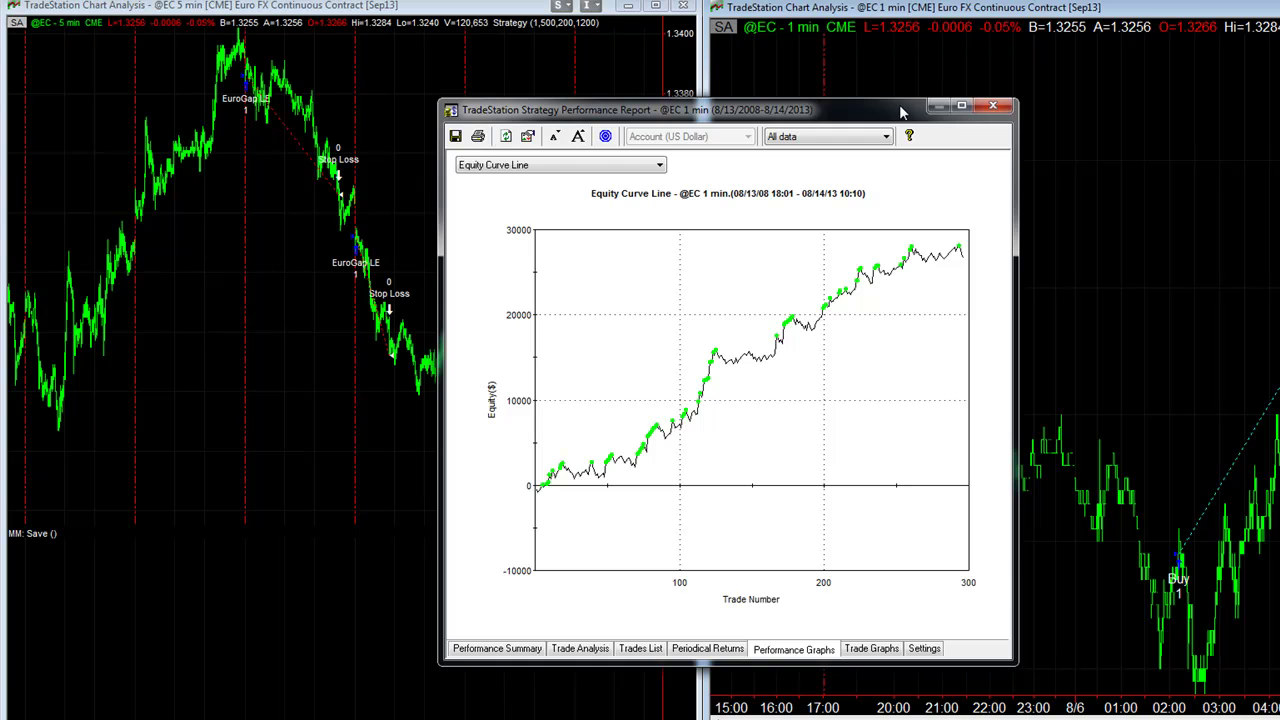
{"action": "left_click_drag", "start_coordinate": [899, 108], "coordinate": [780, 126]}
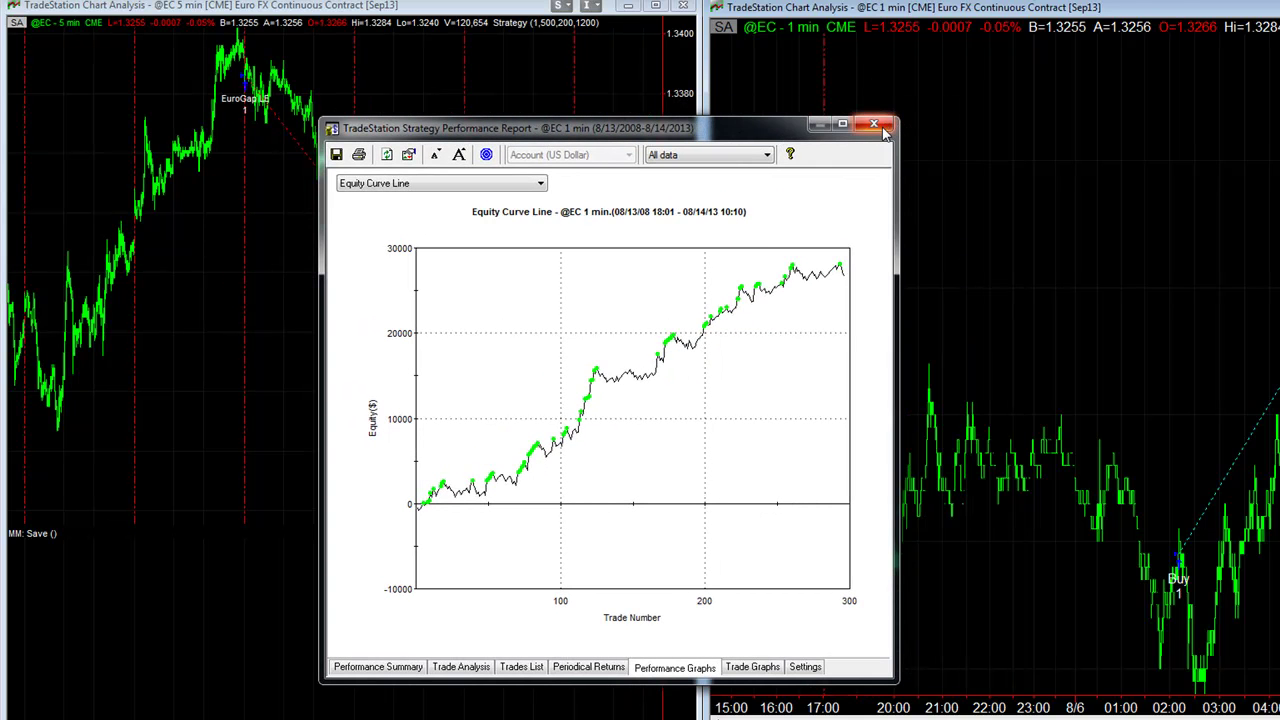
{"action": "mouse_move", "coordinate": [842, 287]}
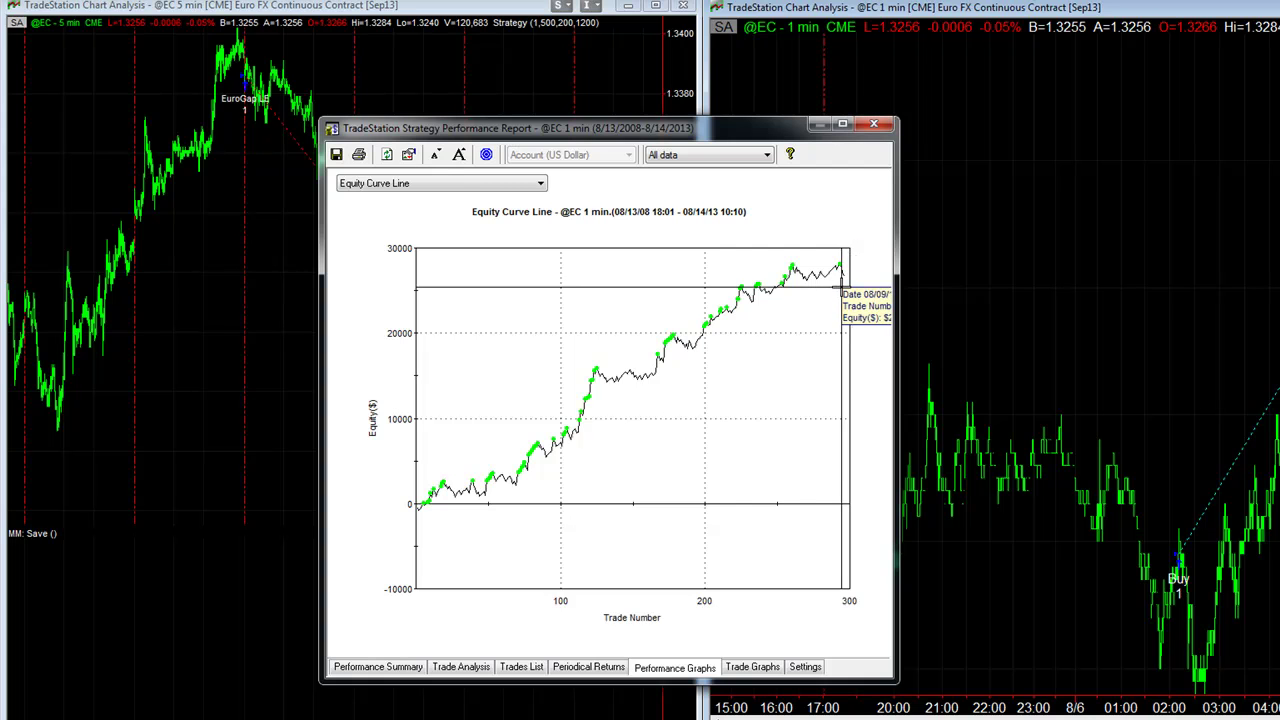
{"action": "left_click", "coordinate": [875, 124]}
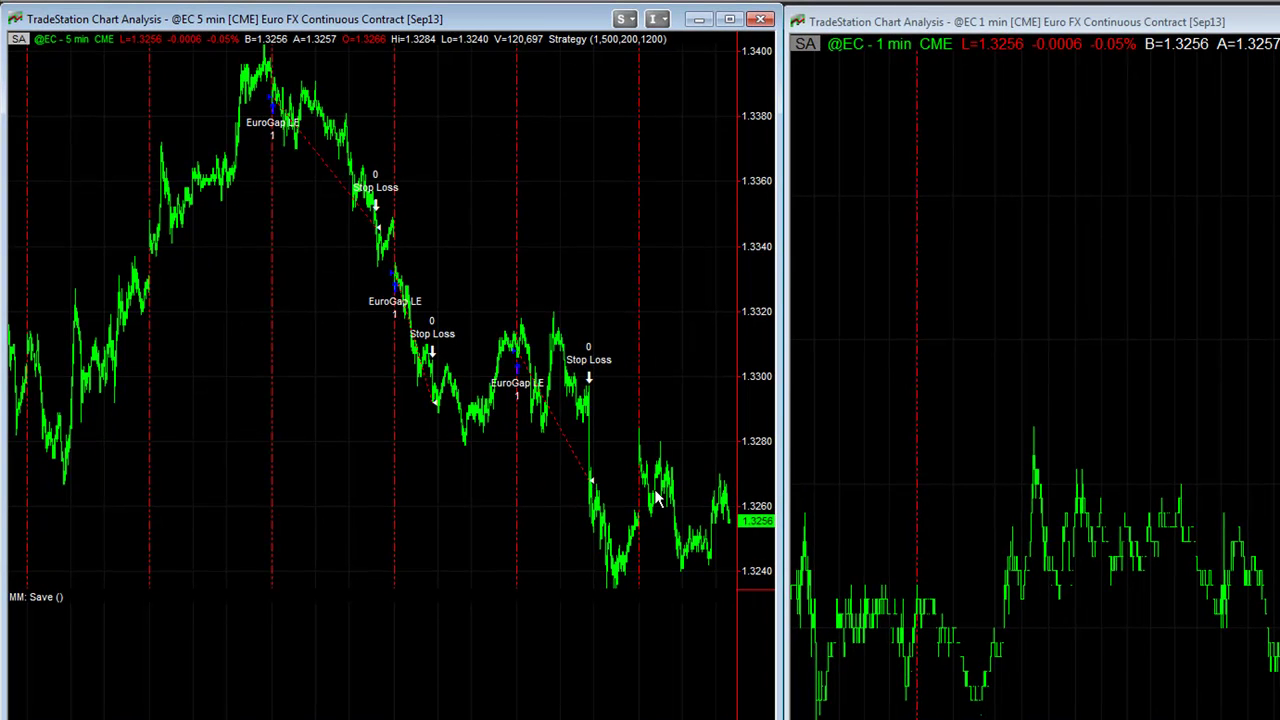
{"action": "left_click", "coordinate": [456, 167]}
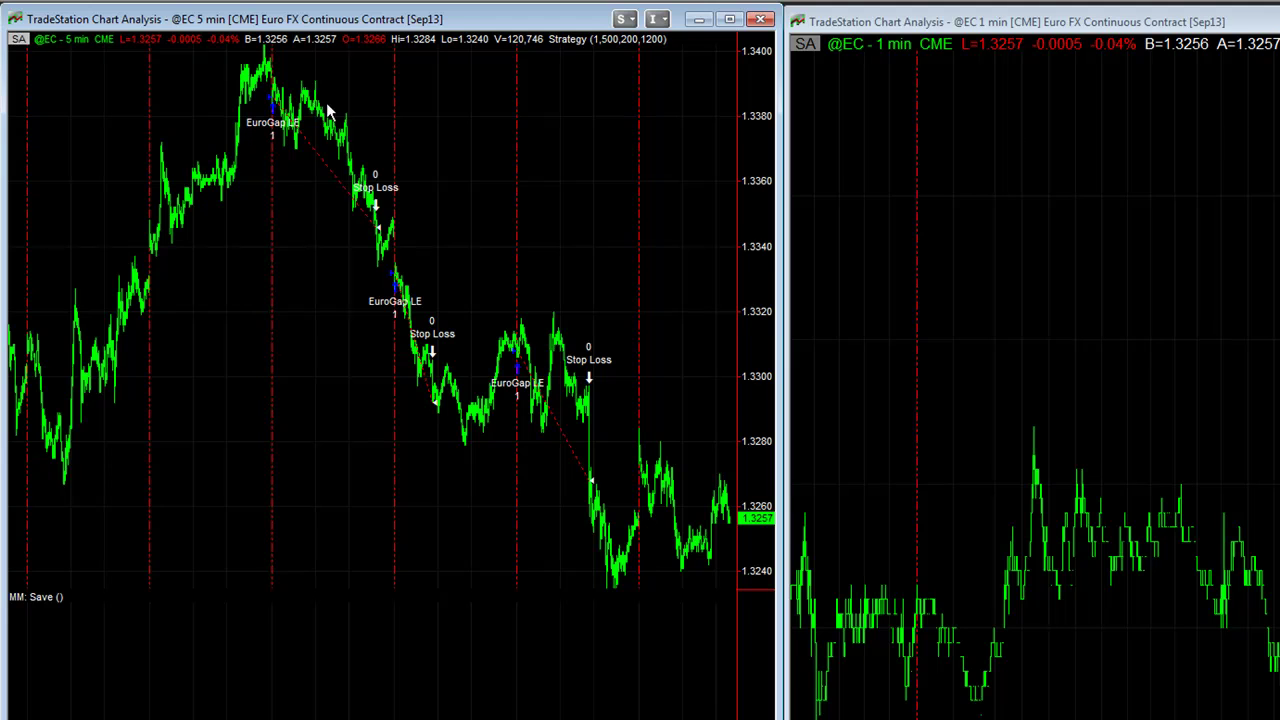
{"action": "left_click", "coordinate": [10, 0]}
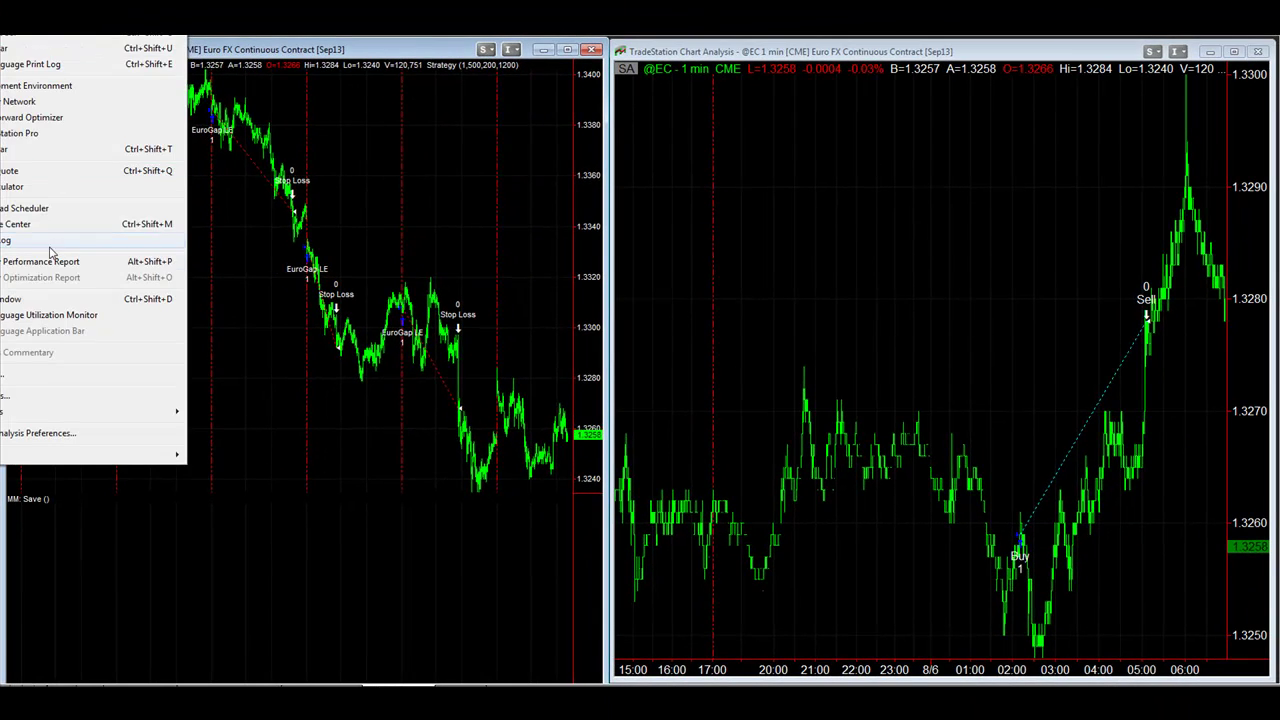
{"action": "left_click", "coordinate": [50, 260]}
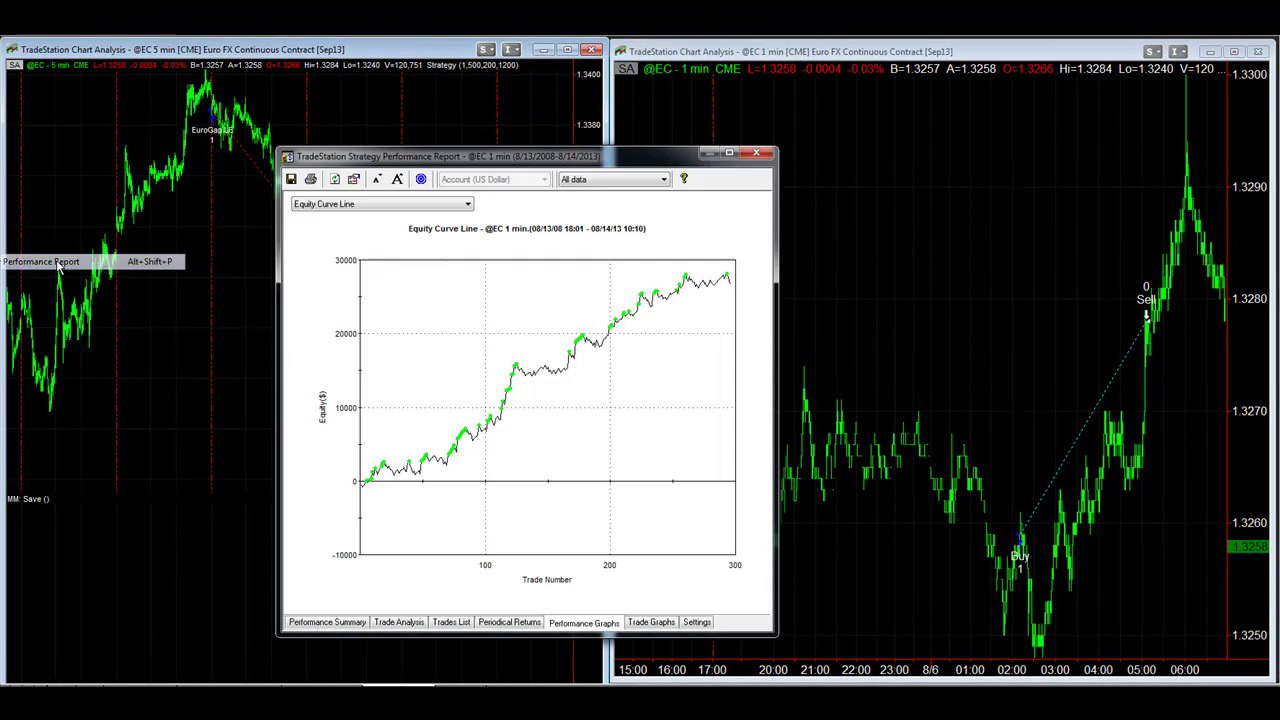
{"action": "left_click_drag", "start_coordinate": [567, 148], "coordinate": [350, 115]}
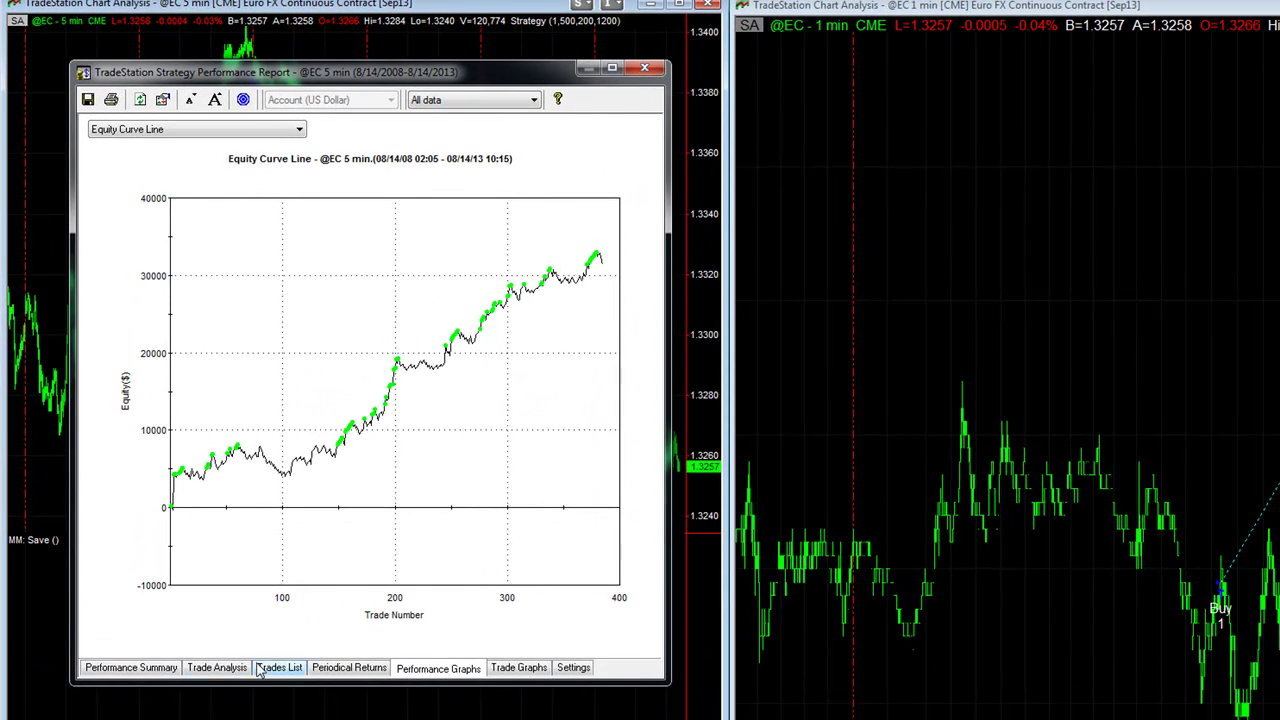
{"action": "left_click", "coordinate": [226, 669]}
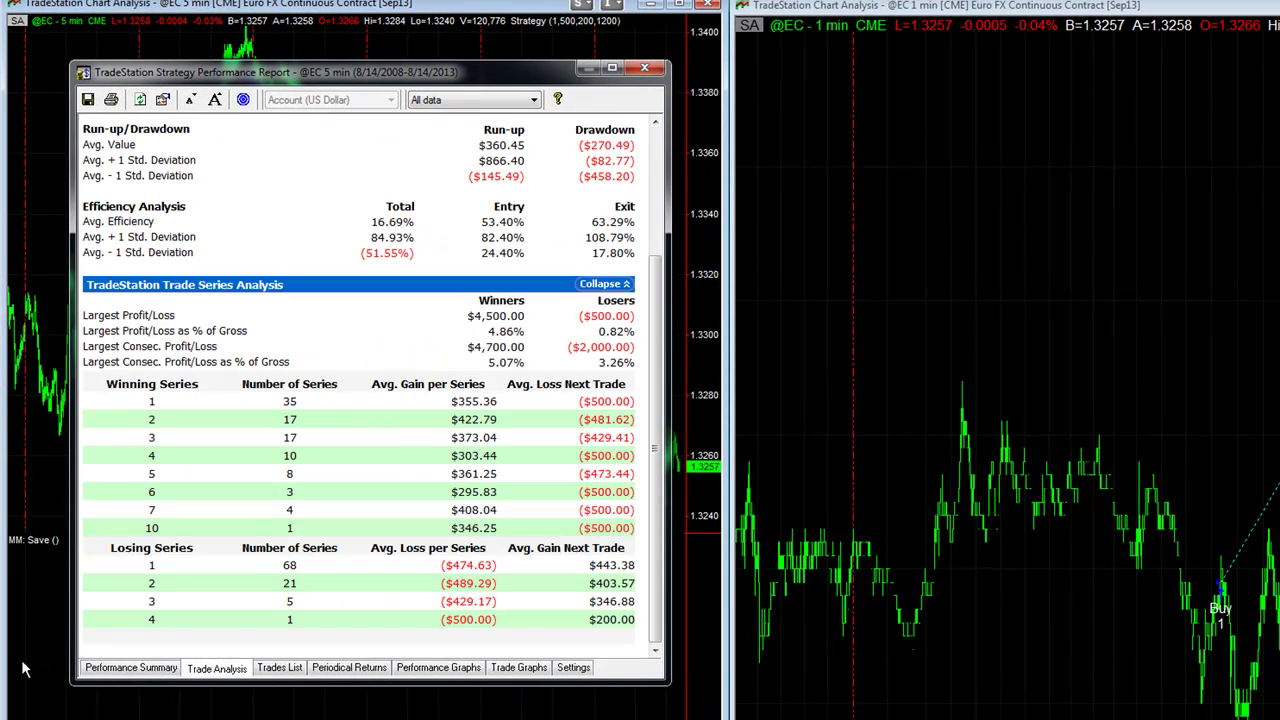
{"action": "left_click_drag", "start_coordinate": [151, 603], "coordinate": [291, 605]}
{"action": "left_click_drag", "start_coordinate": [294, 622], "coordinate": [317, 621]}
{"action": "left_click_drag", "start_coordinate": [507, 80], "coordinate": [487, 65]}
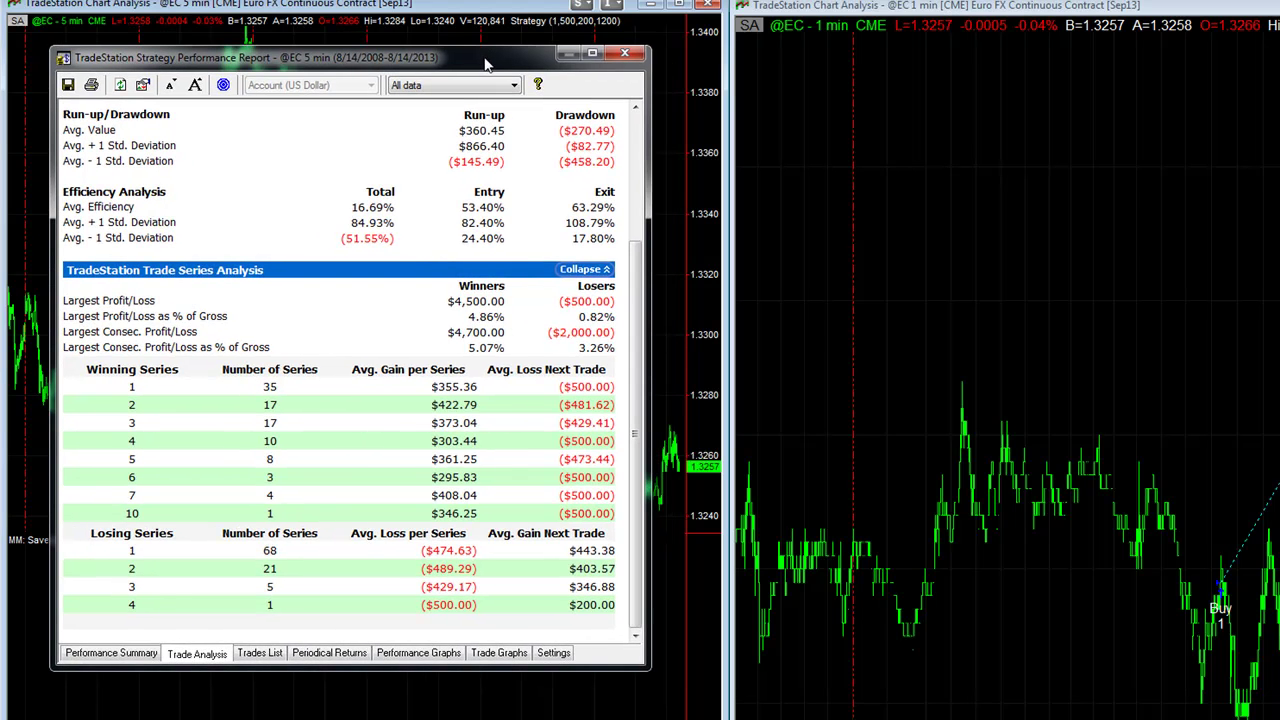
{"action": "left_click", "coordinate": [111, 653]}
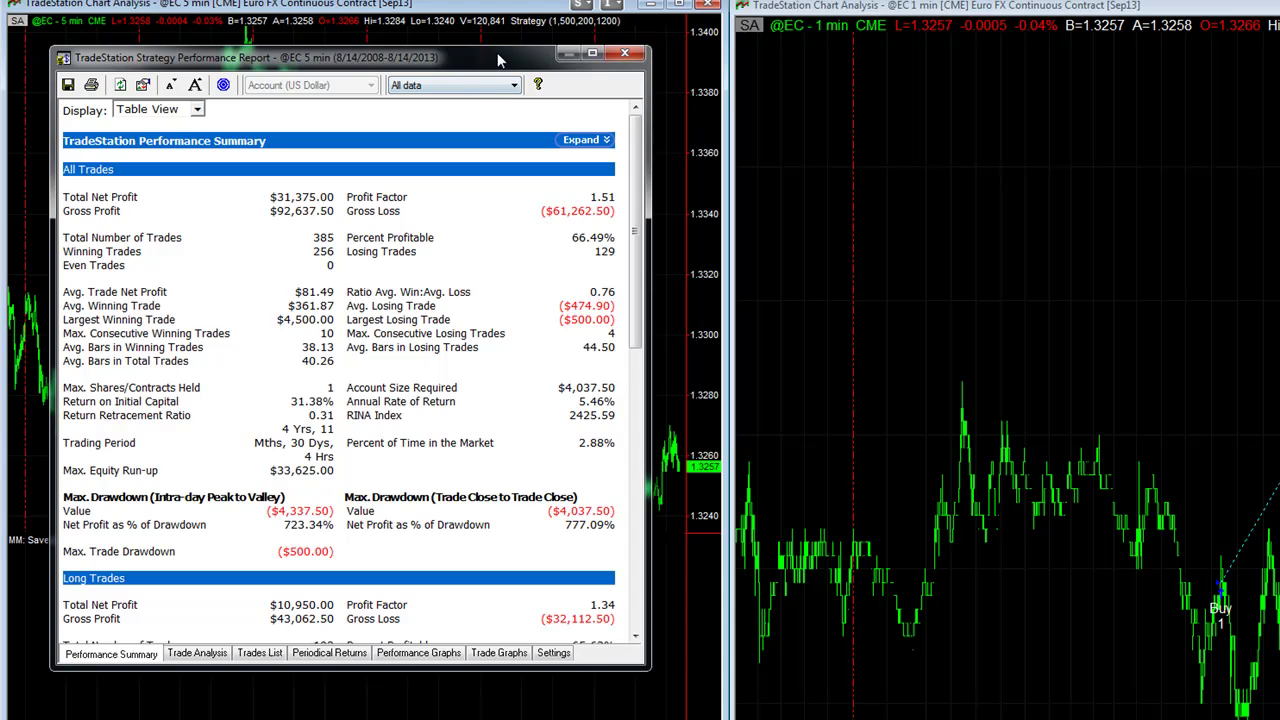
{"action": "left_click_drag", "start_coordinate": [496, 45], "coordinate": [536, 66]}
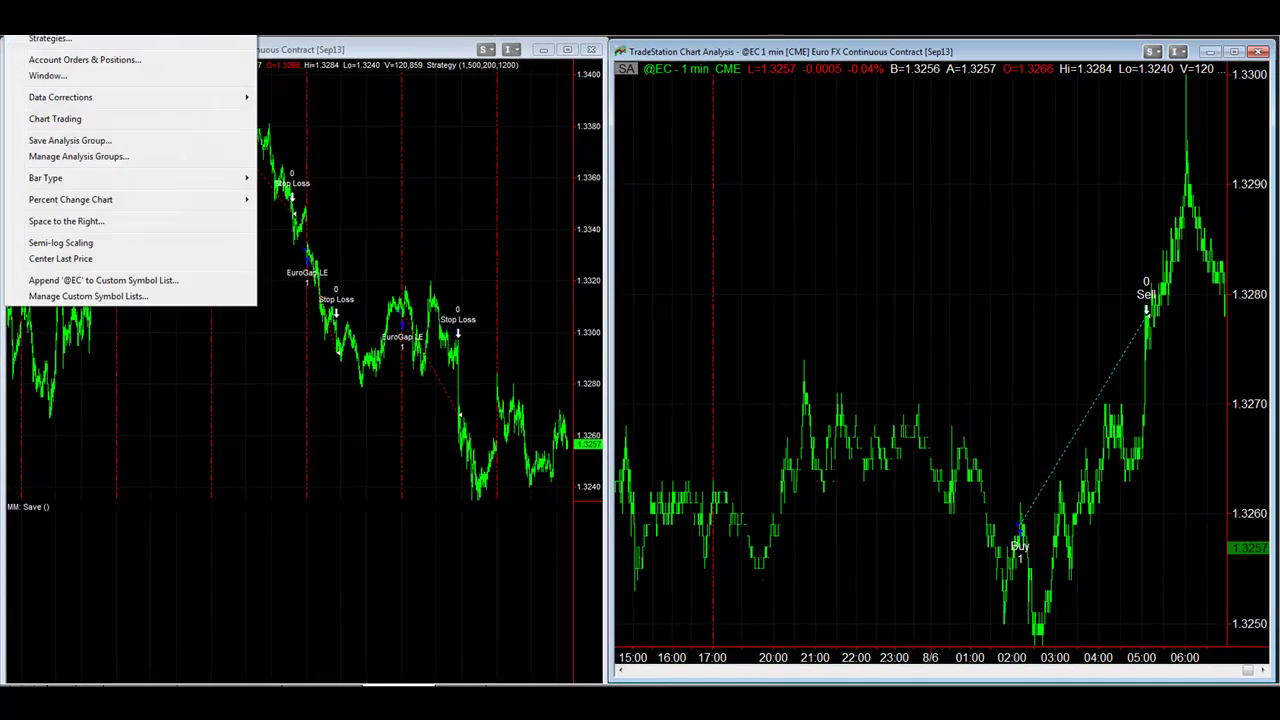
{"action": "left_click", "coordinate": [58, 40]}
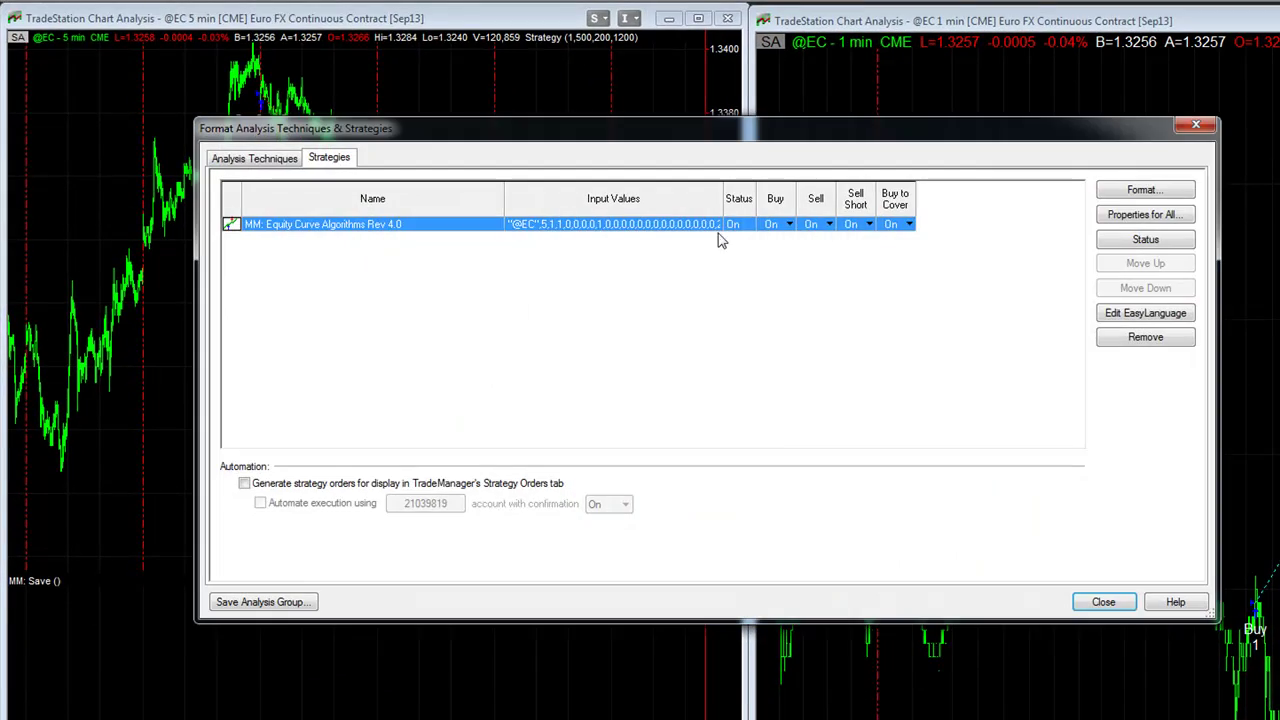
{"action": "double_click", "coordinate": [712, 225]}
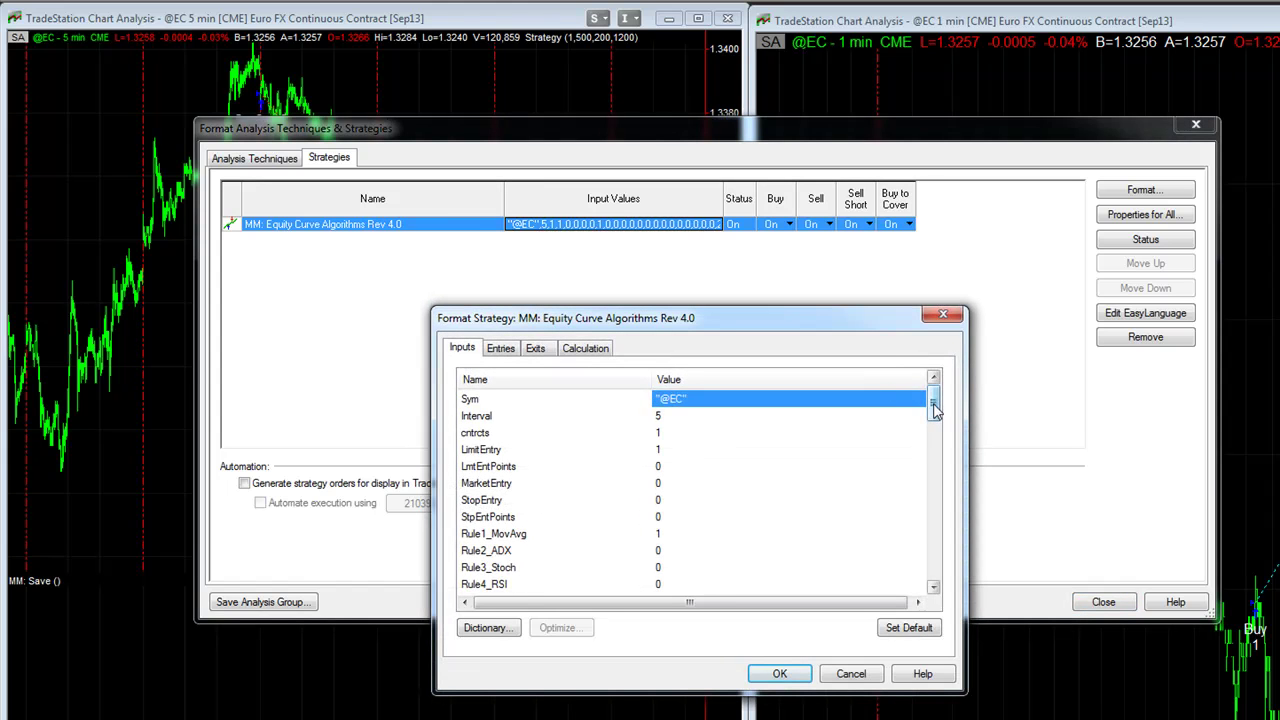
{"action": "left_click_drag", "start_coordinate": [935, 410], "coordinate": [935, 416]}
{"action": "left_click", "coordinate": [680, 516]}
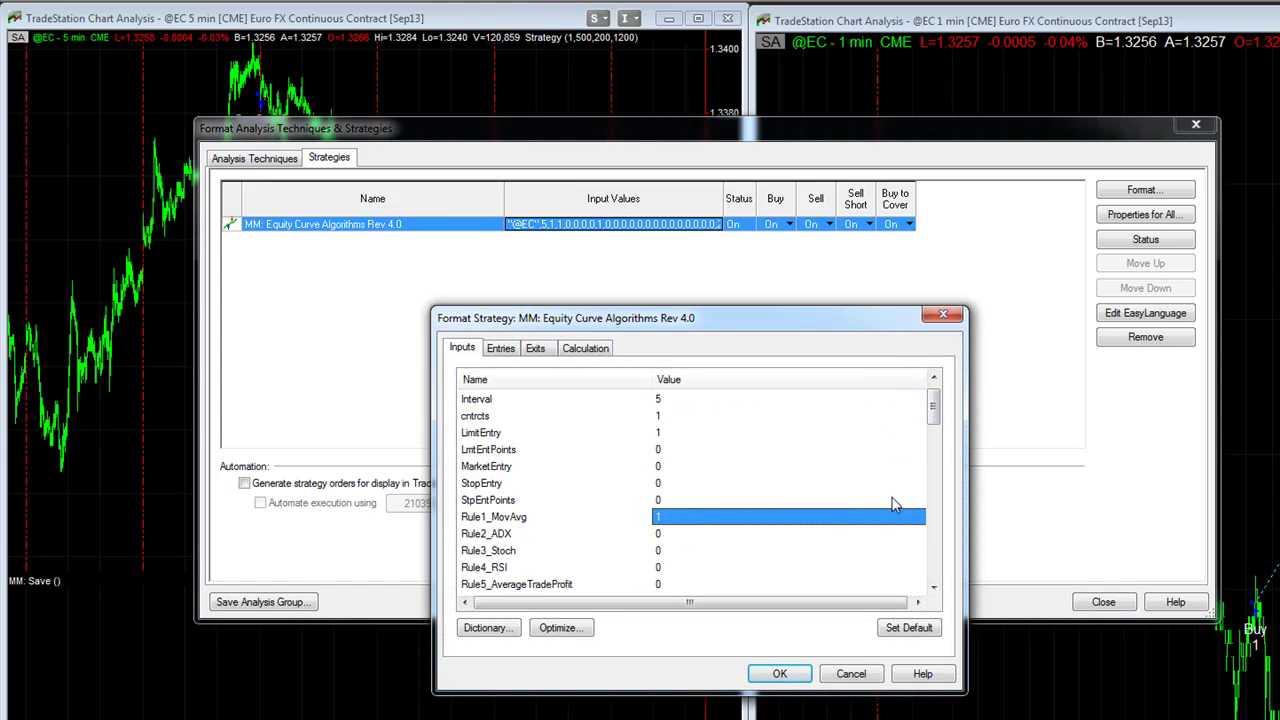
{"action": "type", "text": "0"}
Step: Set the Rule13_ConsecutiveLosers input to 1
{"action": "scroll", "coordinate": [936, 416], "scroll_direction": "down", "scroll_amount": 2}
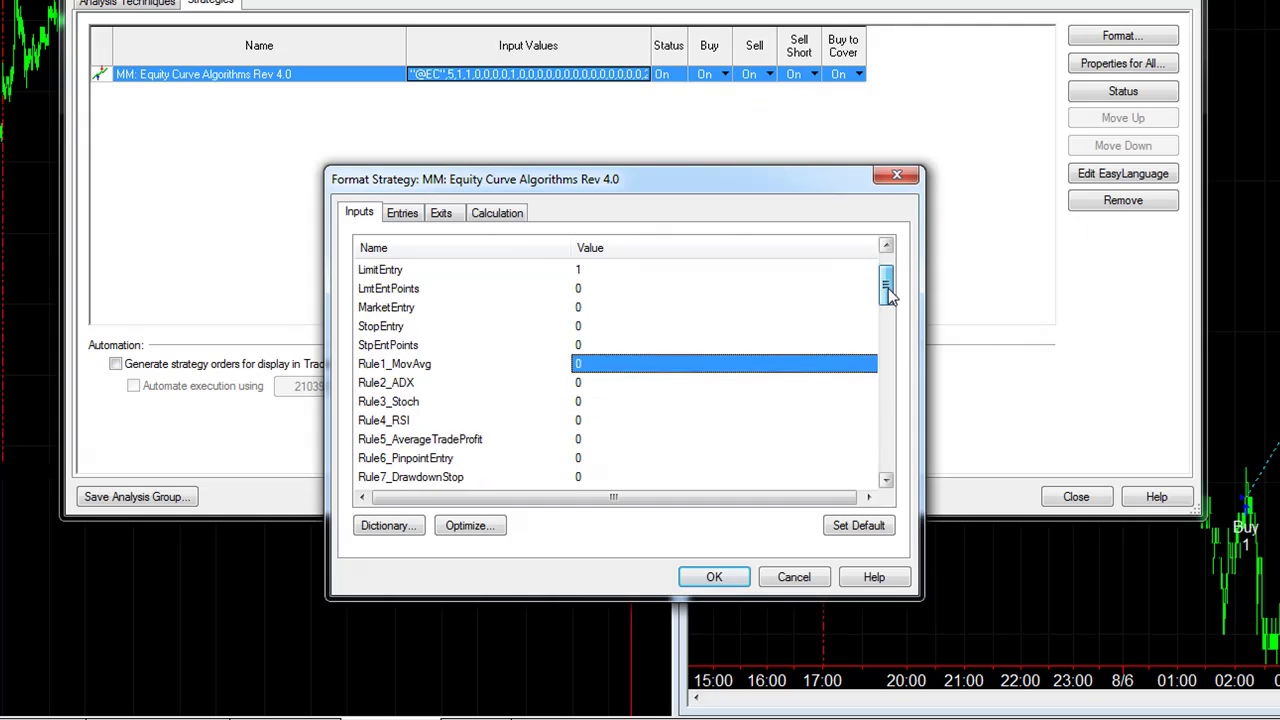
{"action": "left_click_drag", "start_coordinate": [888, 288], "coordinate": [894, 337]}
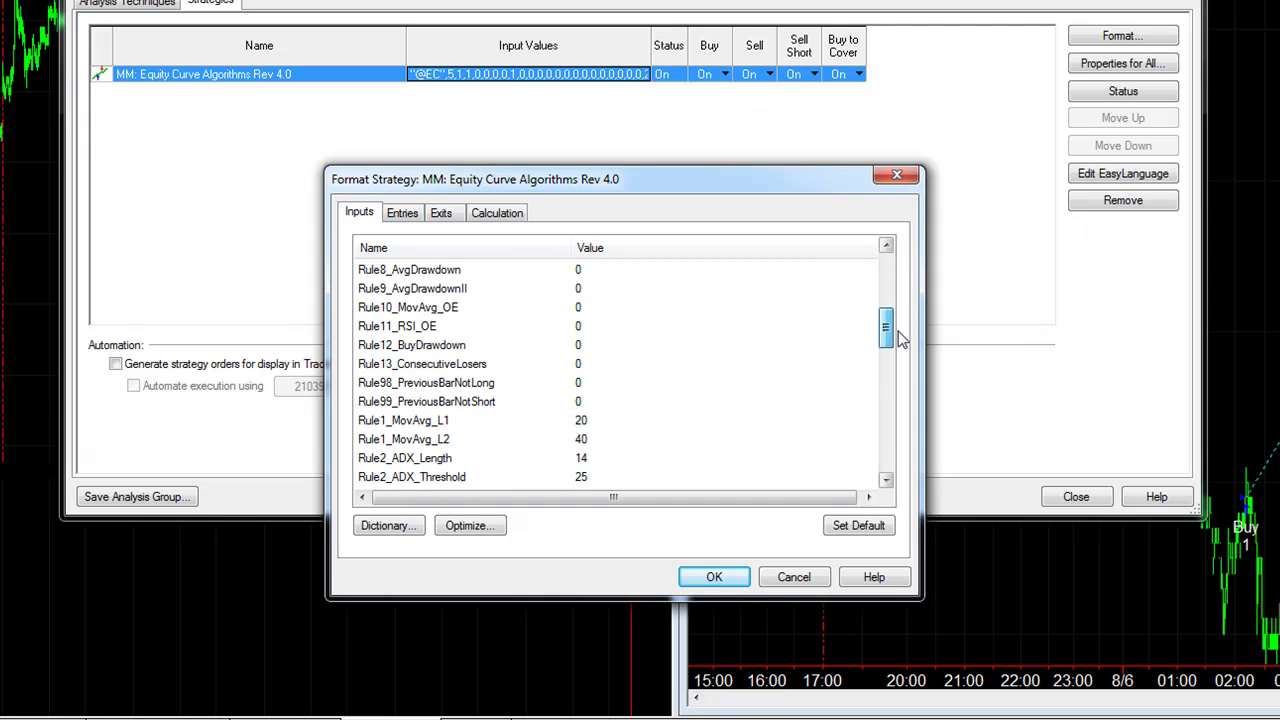
{"action": "left_click", "coordinate": [576, 366]}
{"action": "type", "text": "1"}
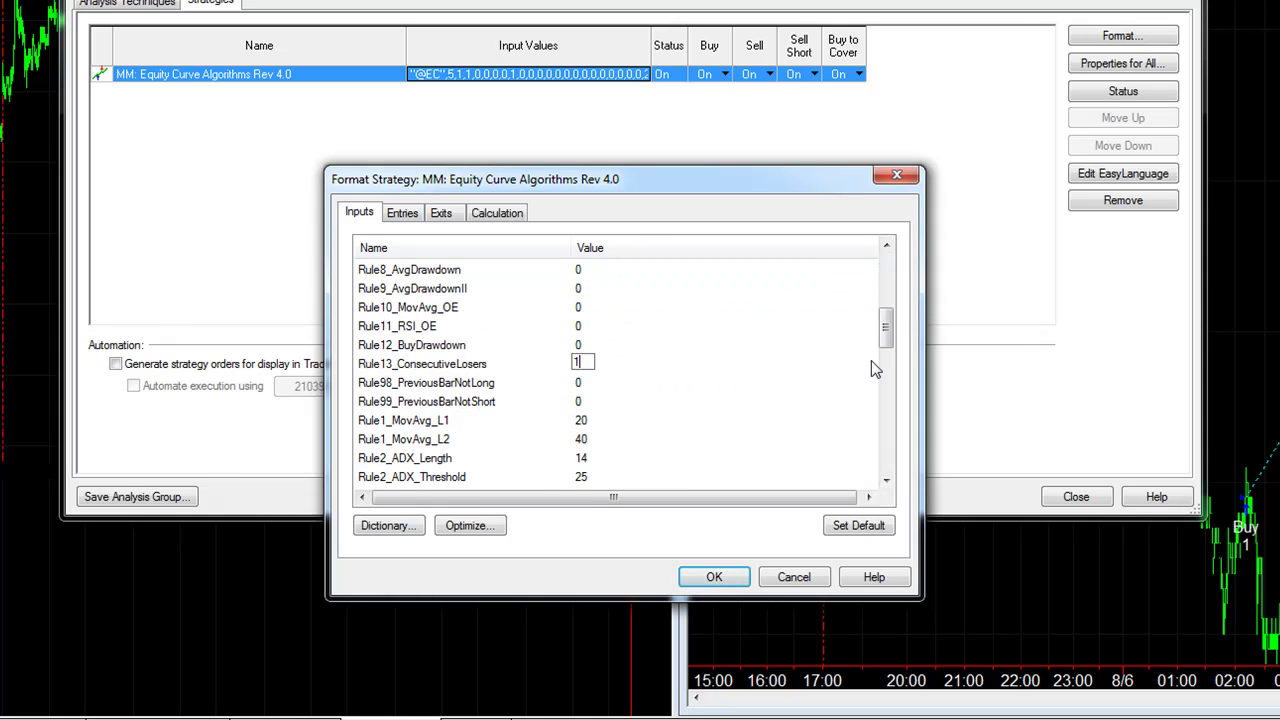
{"action": "left_click", "coordinate": [886, 336]}
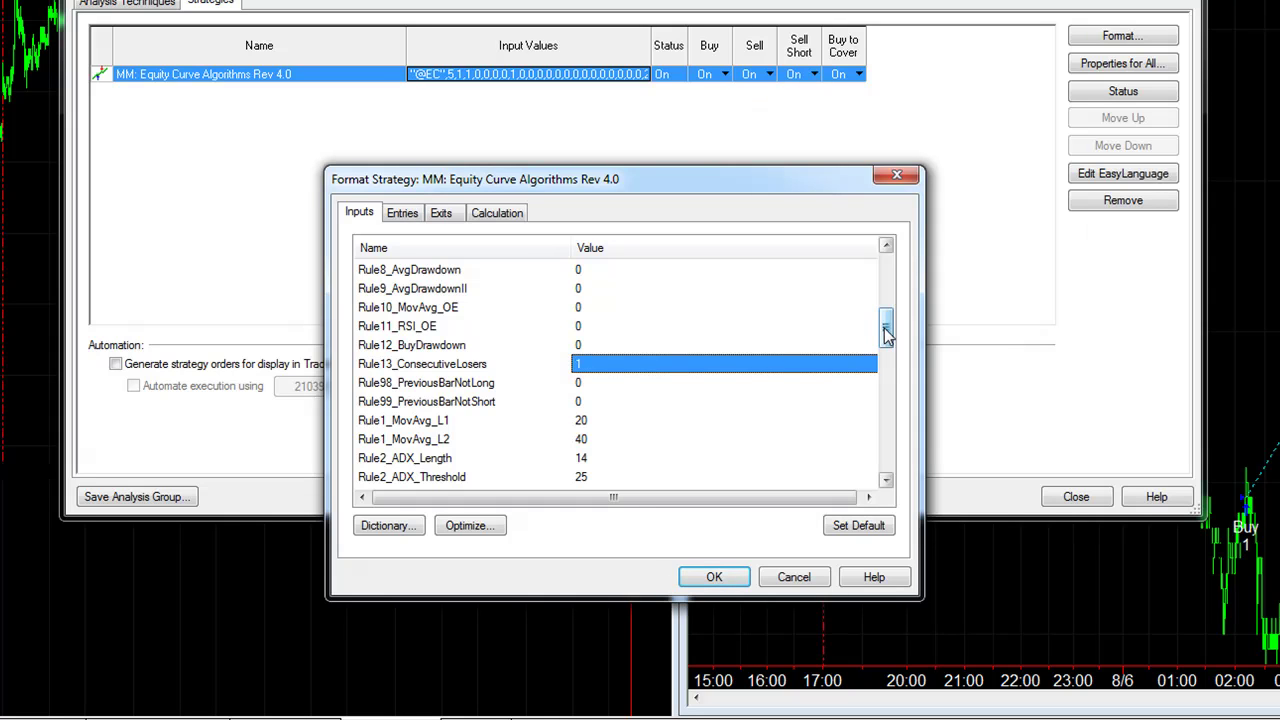
Step: Apply the strategy inputs with Rule13_ConsecutiveLosers_LossesToStart at 3 and close the strategy formatting
{"action": "left_click_drag", "start_coordinate": [886, 336], "coordinate": [890, 347]}
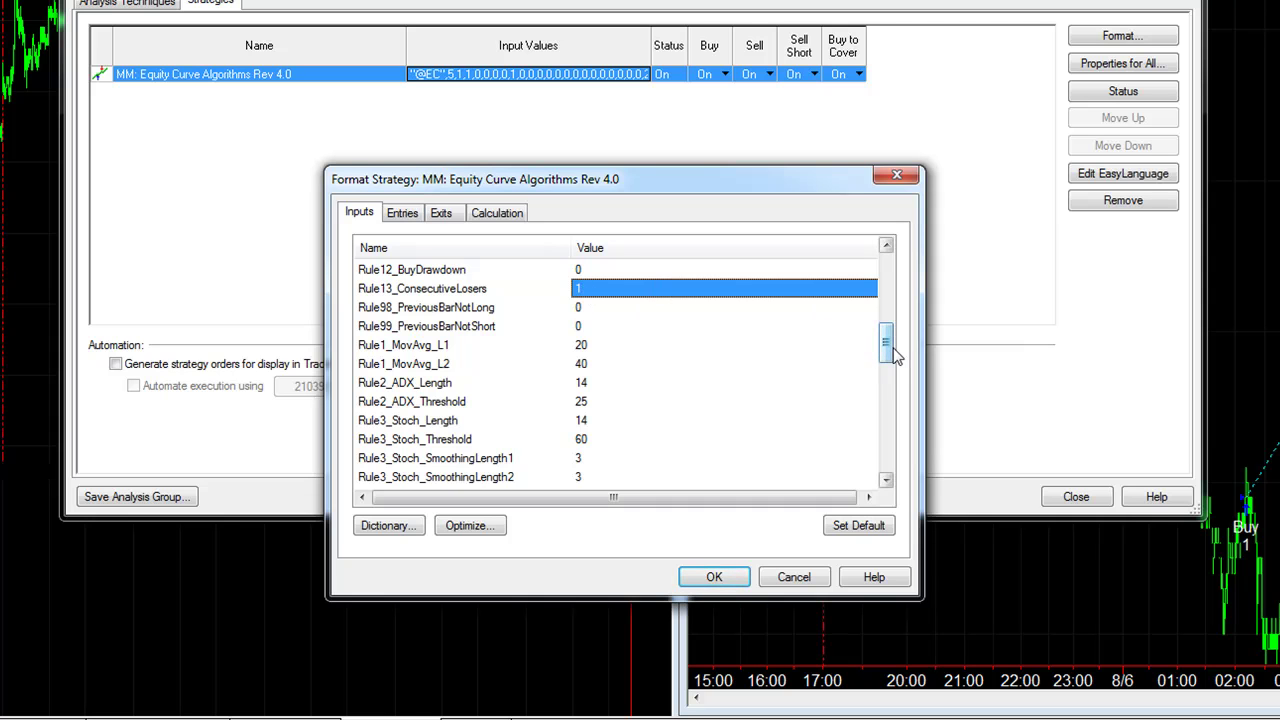
{"action": "left_click_drag", "start_coordinate": [896, 352], "coordinate": [910, 418]}
{"action": "left_click", "coordinate": [606, 442]}
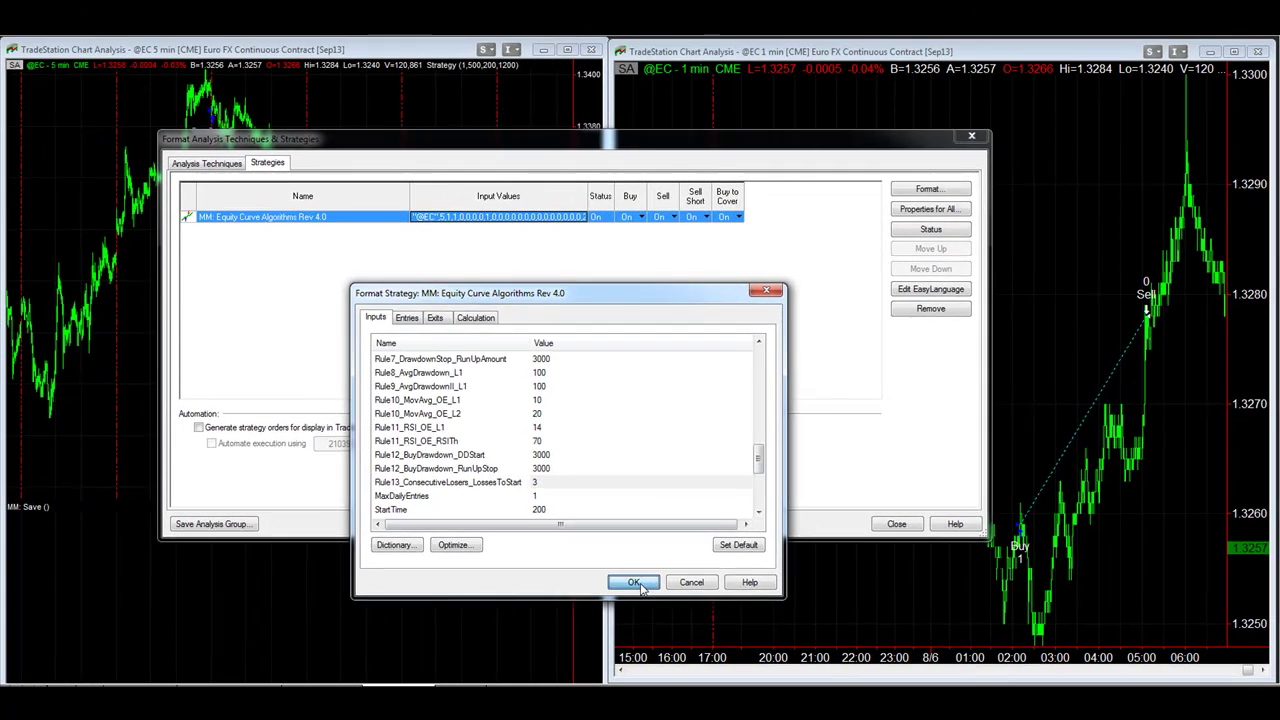
{"action": "left_click", "coordinate": [714, 577]}
{"action": "left_click", "coordinate": [895, 524]}
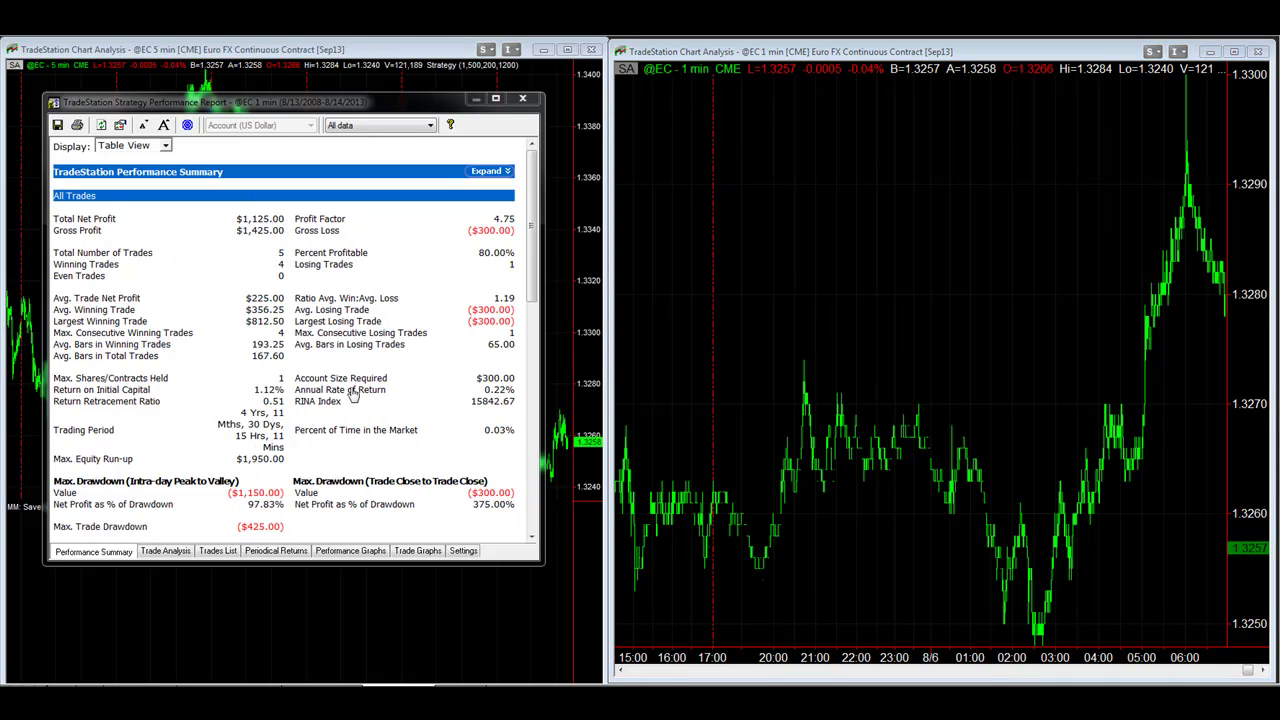
{"action": "left_click", "coordinate": [797, 203]}
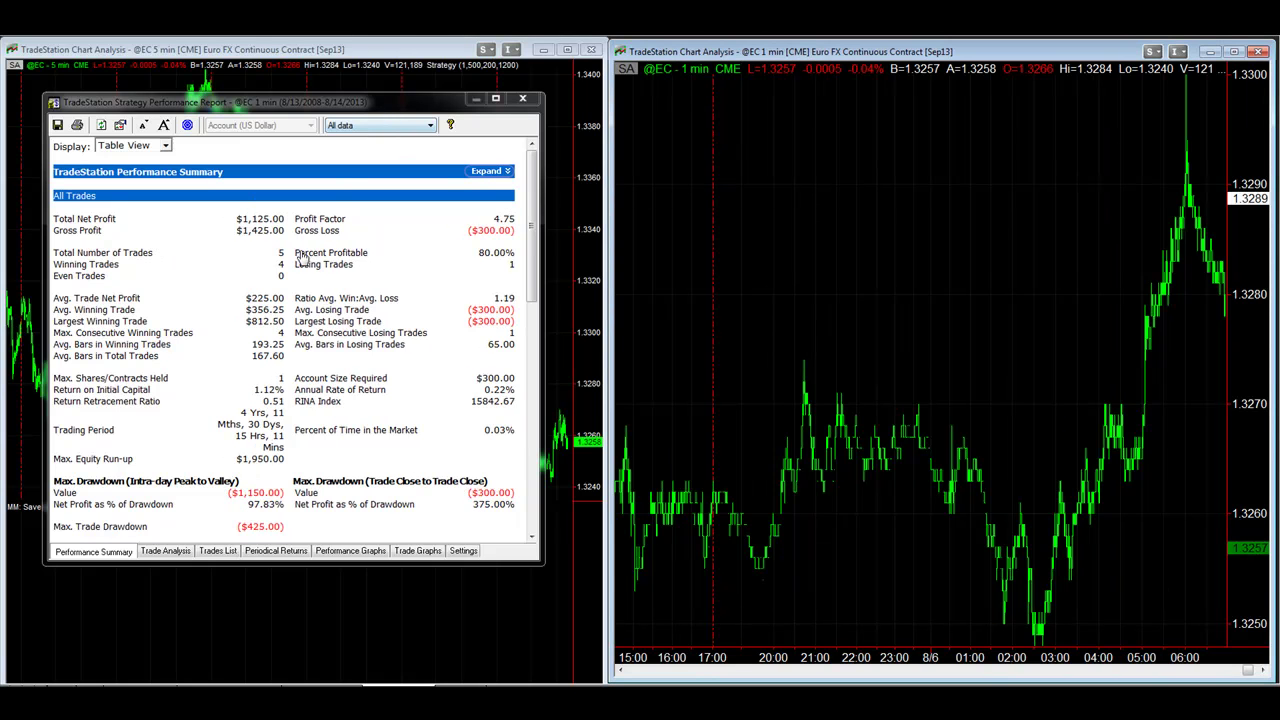
{"action": "left_click_drag", "start_coordinate": [300, 262], "coordinate": [278, 257]}
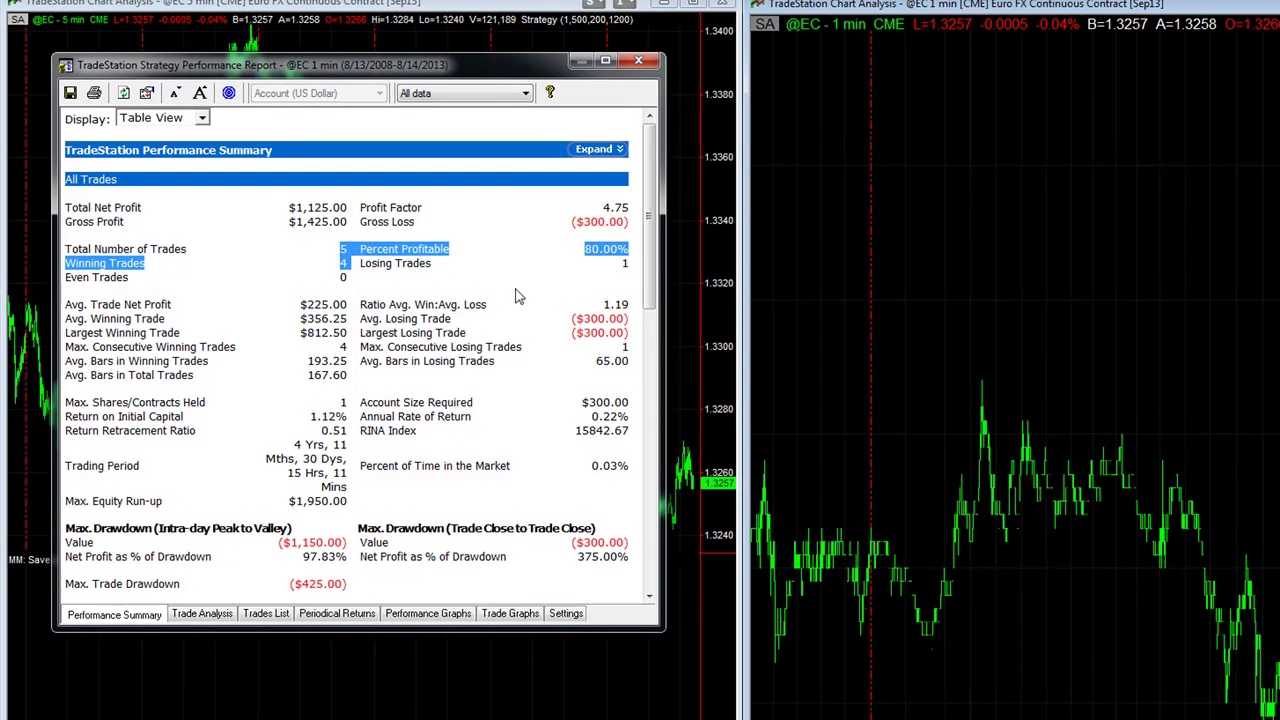
{"action": "left_click", "coordinate": [512, 290]}
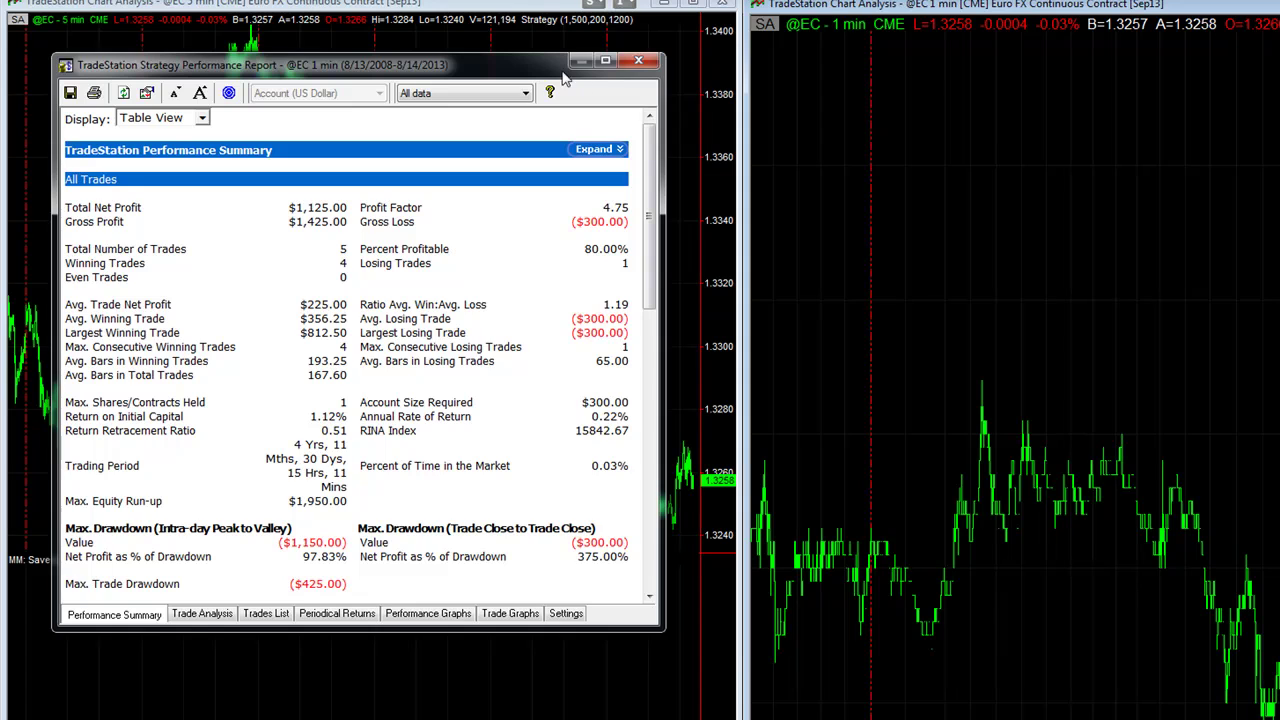
{"action": "left_click_drag", "start_coordinate": [522, 70], "coordinate": [1120, 115]}
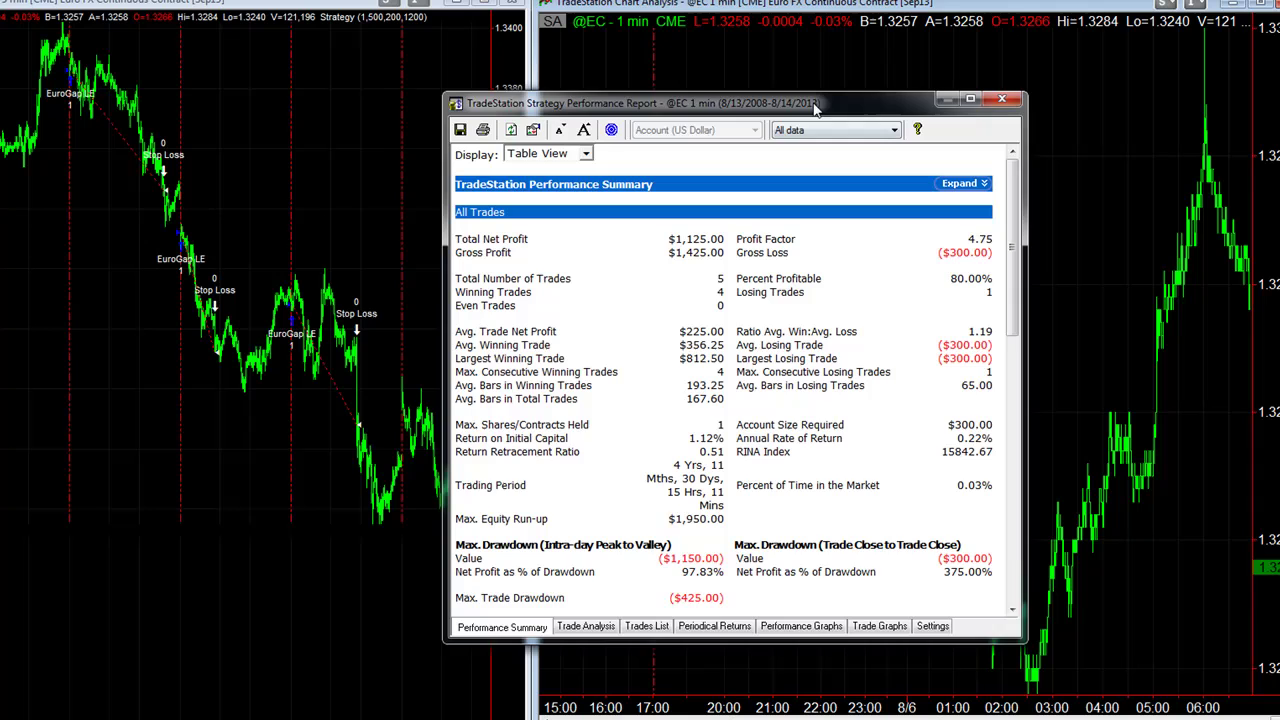
{"action": "left_click_drag", "start_coordinate": [815, 107], "coordinate": [736, 101]}
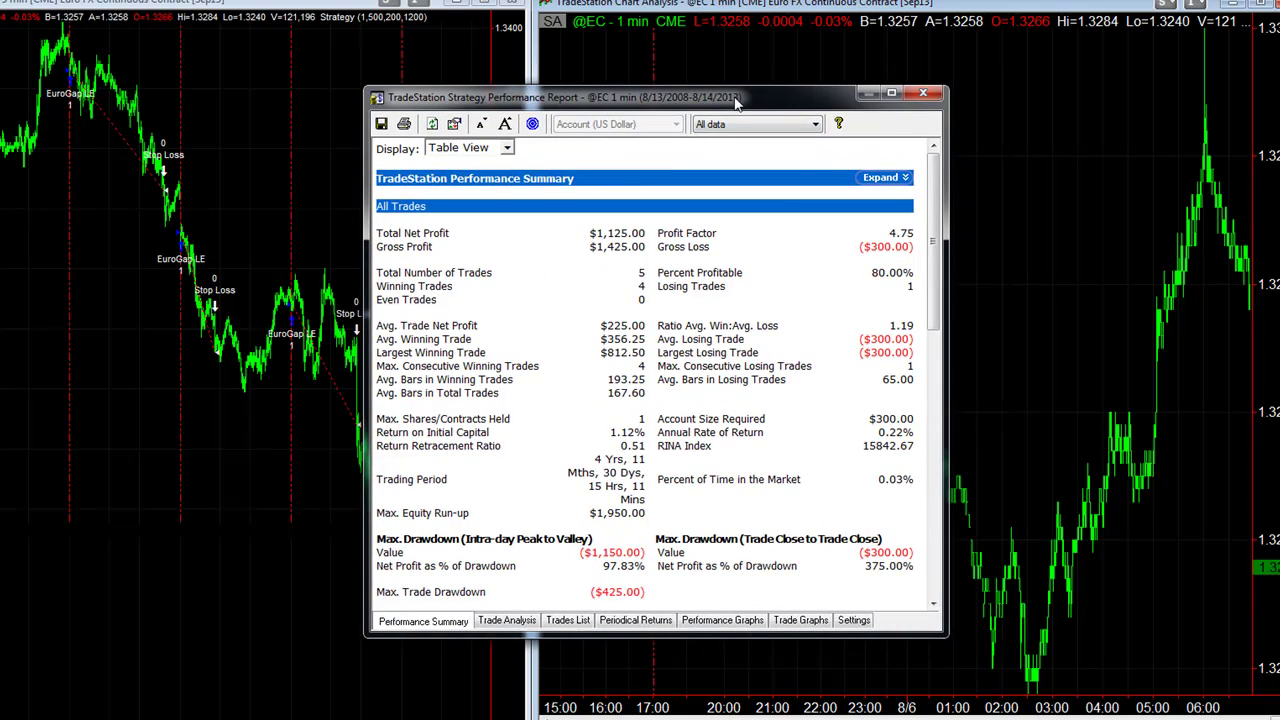
Step: Highlight the report's number of trades, examine the equity curve line, and return to the performance summary
{"action": "left_click_drag", "start_coordinate": [873, 273], "coordinate": [913, 273]}
{"action": "left_click_drag", "start_coordinate": [641, 273], "coordinate": [648, 286]}
{"action": "left_click", "coordinate": [779, 240]}
{"action": "mouse_move", "coordinate": [935, 205]}
{"action": "left_mouse_down"}
{"action": "mouse_move", "coordinate": [954, 426]}
{"action": "mouse_move", "coordinate": [945, 200]}
{"action": "left_mouse_up"}
{"action": "left_click", "coordinate": [722, 624]}
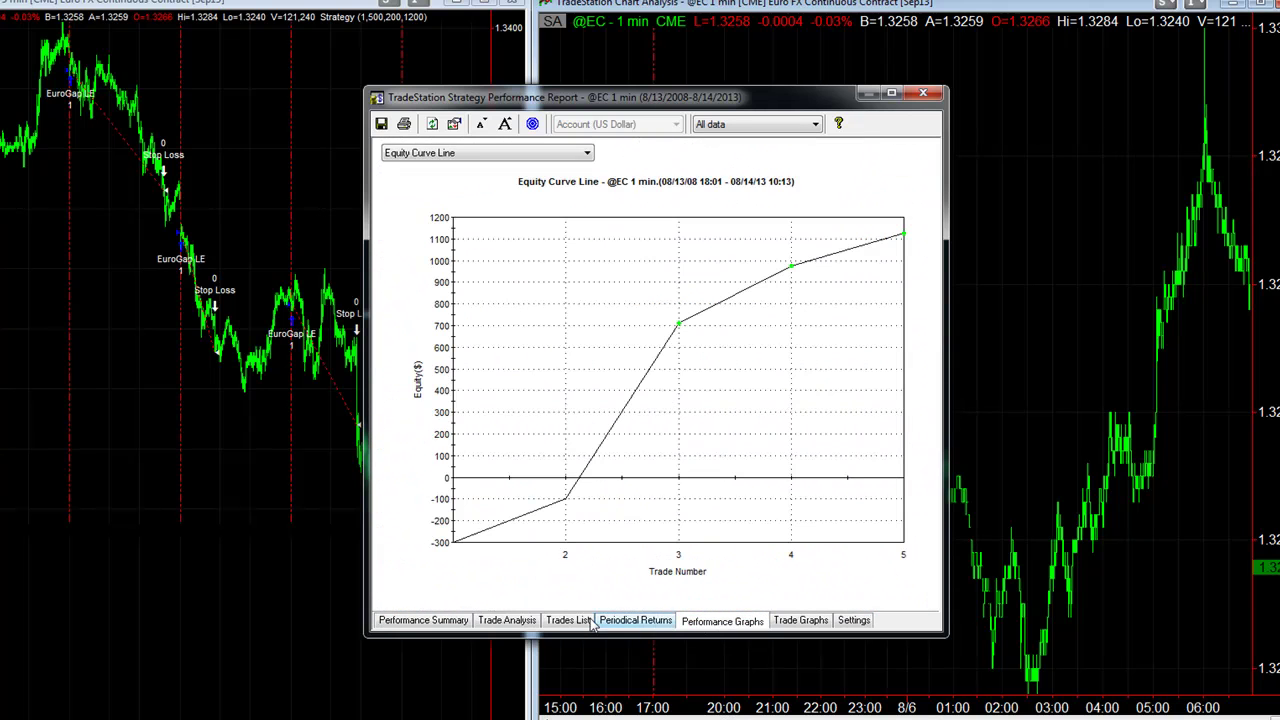
{"action": "left_click", "coordinate": [428, 622]}
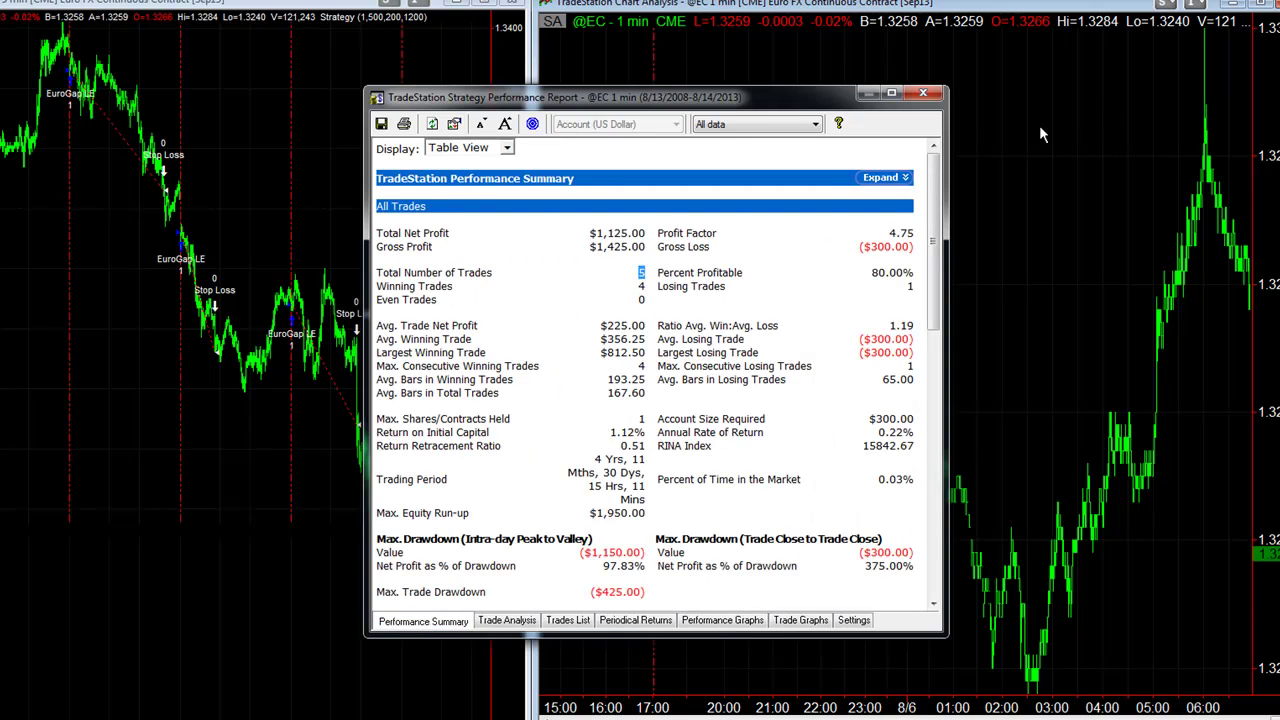
{"action": "left_click_drag", "start_coordinate": [762, 101], "coordinate": [413, 119]}
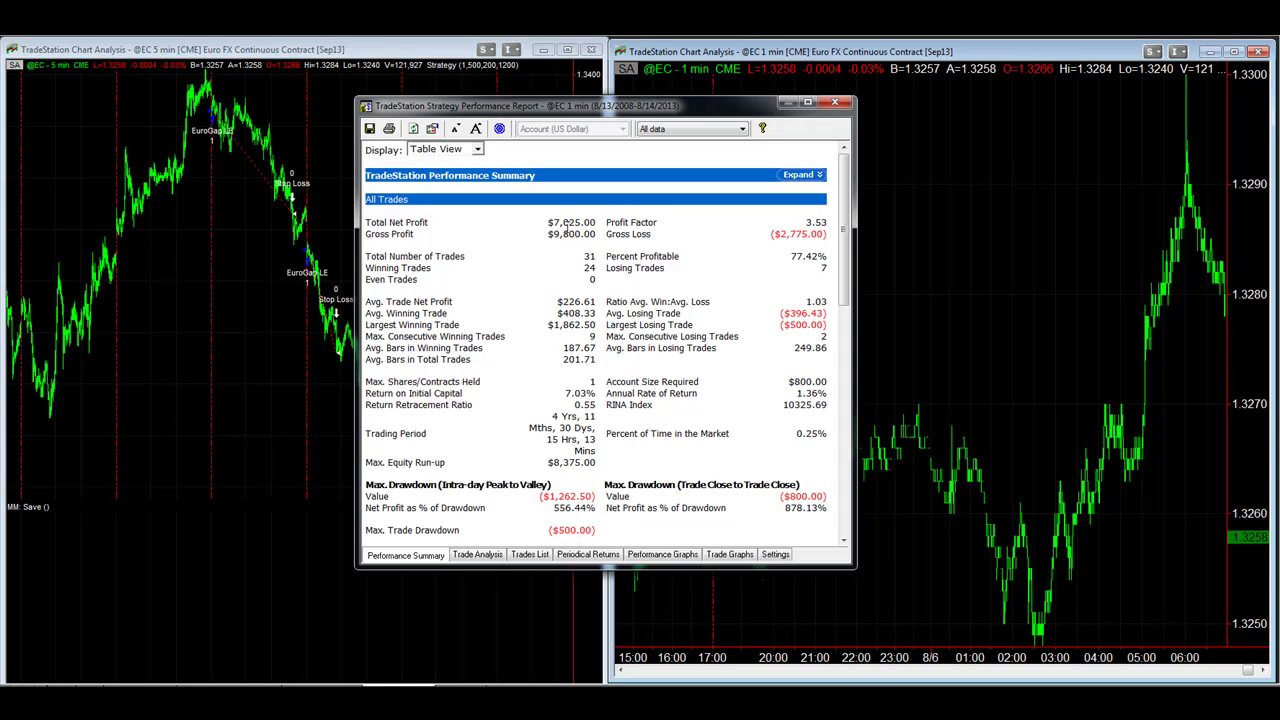
{"action": "left_click", "coordinate": [795, 256]}
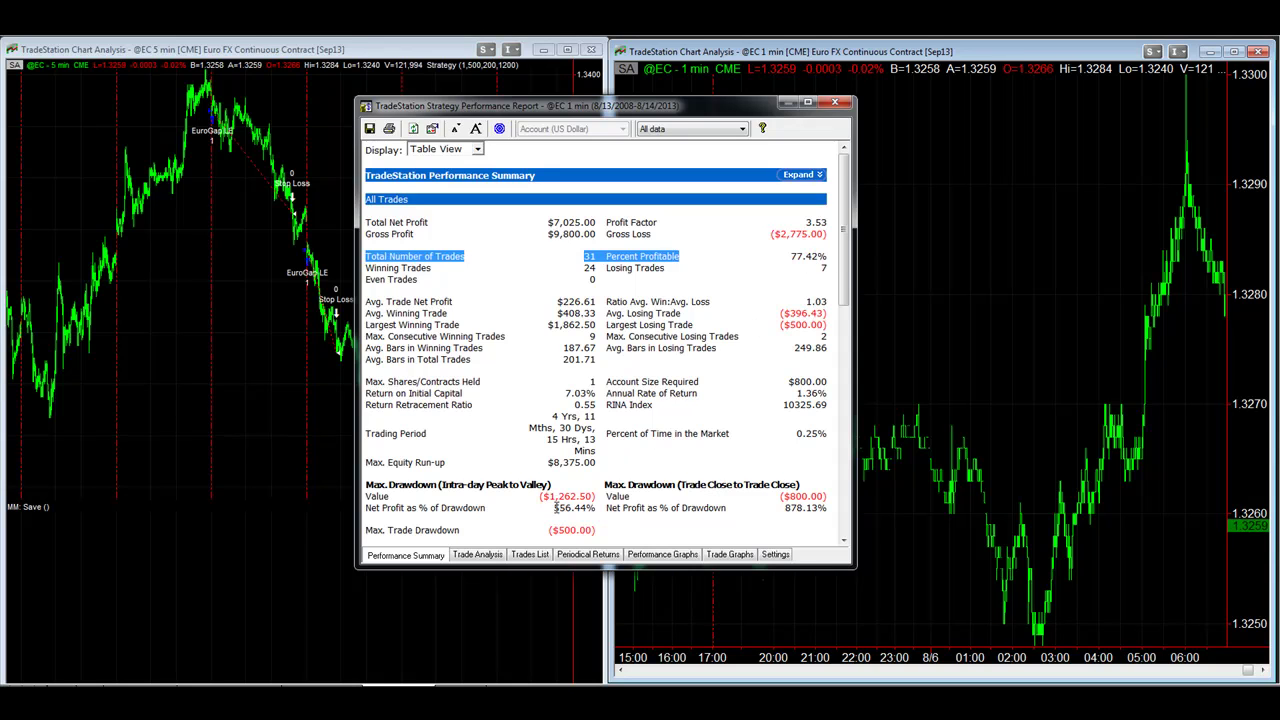
{"action": "left_click", "coordinate": [557, 507]}
{"action": "left_click_drag", "start_coordinate": [556, 496], "coordinate": [583, 493]}
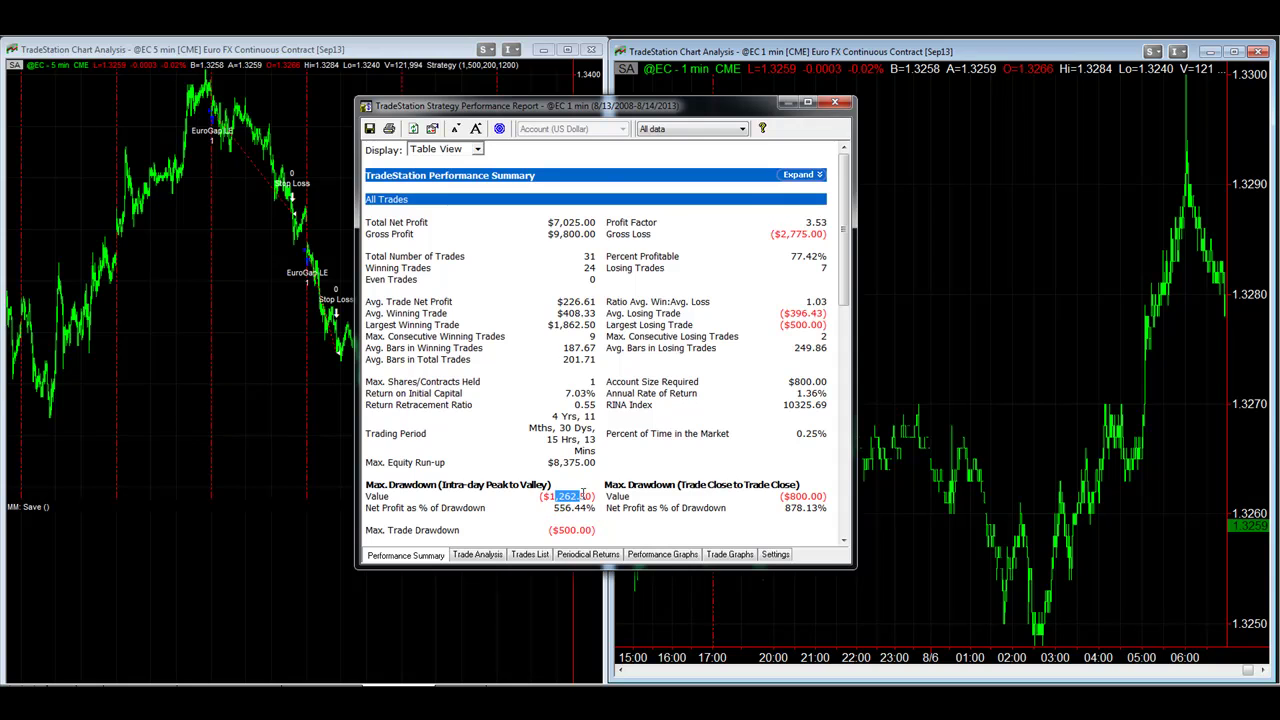
{"action": "left_click", "coordinate": [665, 554]}
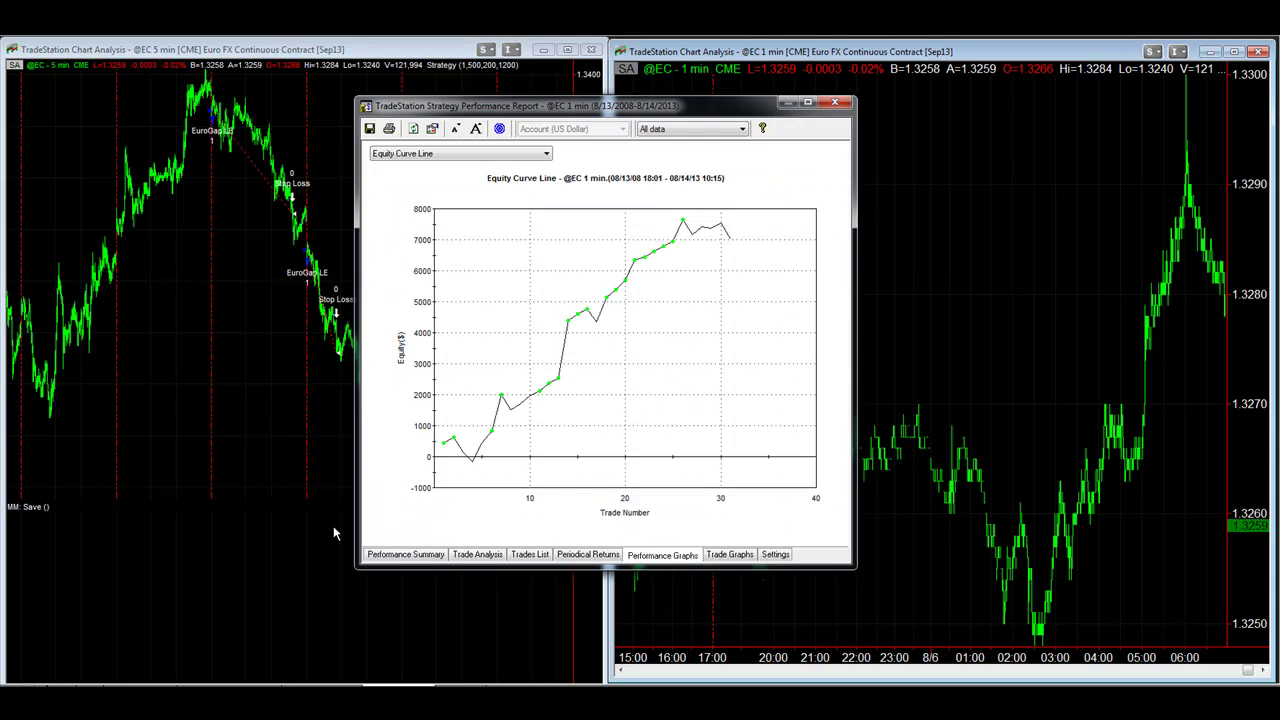
{"action": "left_click", "coordinate": [400, 555]}
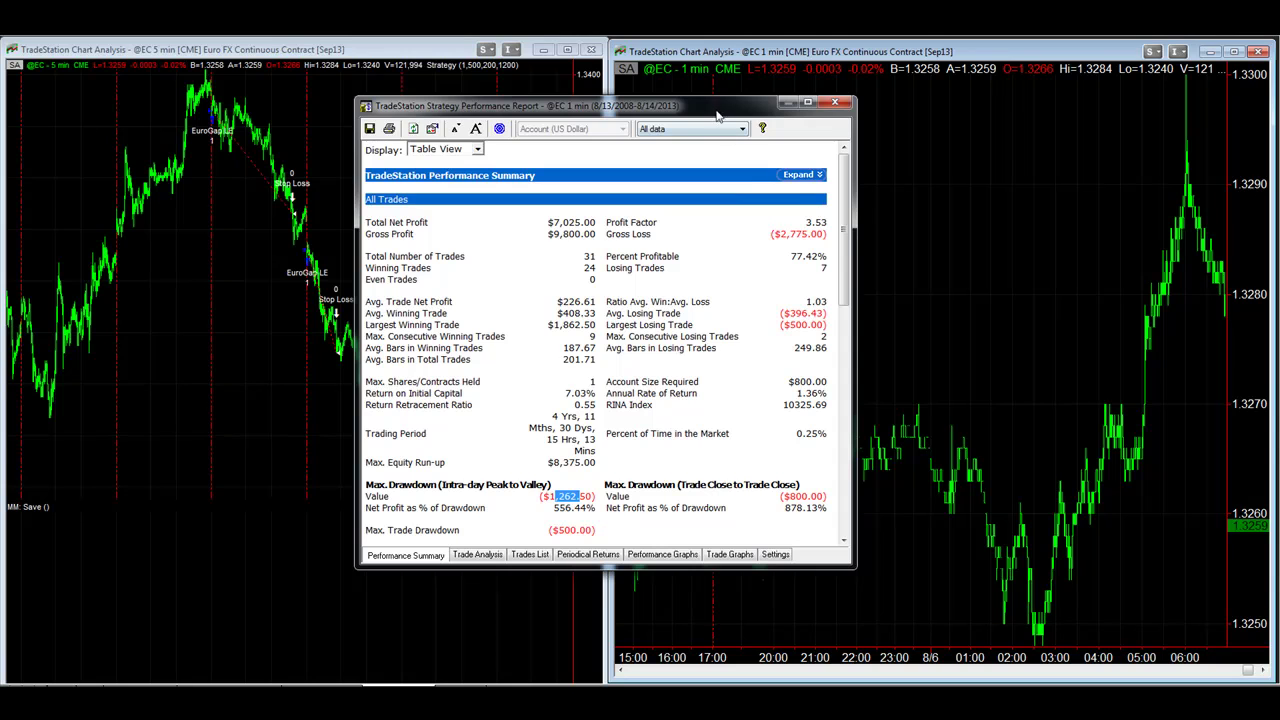
{"action": "left_click_drag", "start_coordinate": [716, 113], "coordinate": [773, 126]}
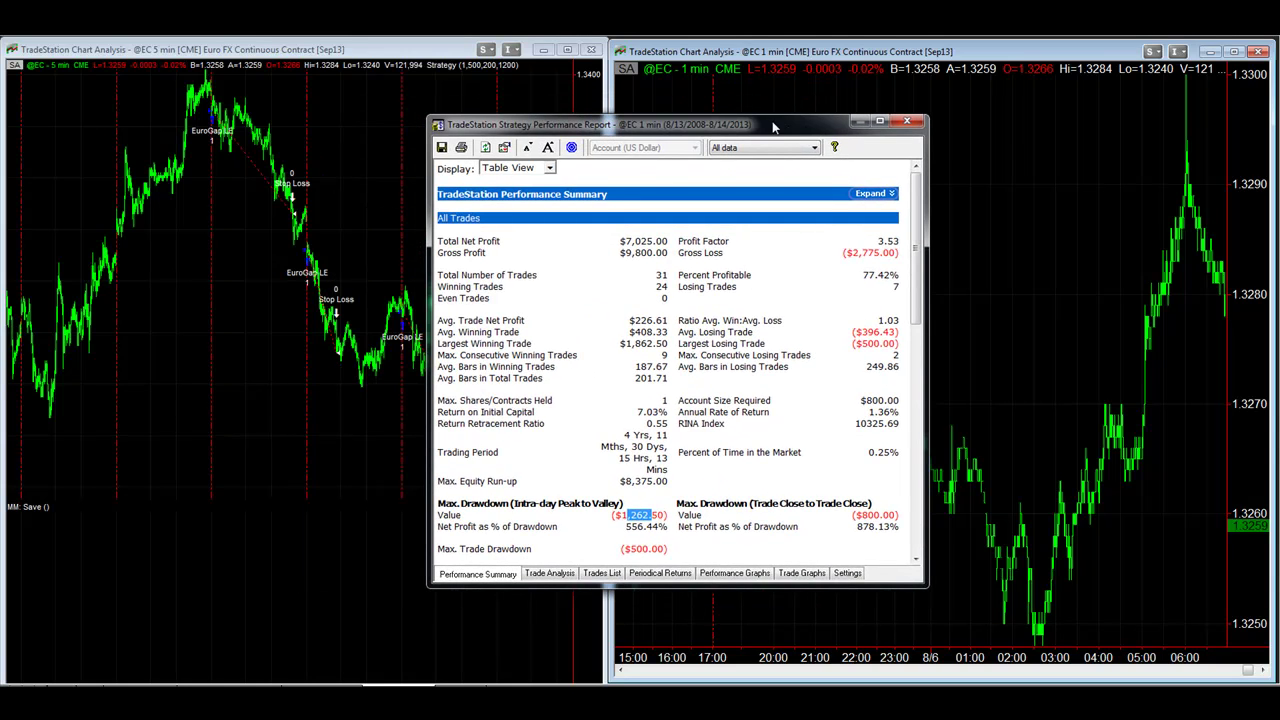
Step: Set Rule13_ConsecutiveLosers_LossesToStart to 1 in the MM: Equity Curve Algorithms Rev 4.0 strategy and apply it to the chart
{"action": "right_click", "coordinate": [8, 38]}
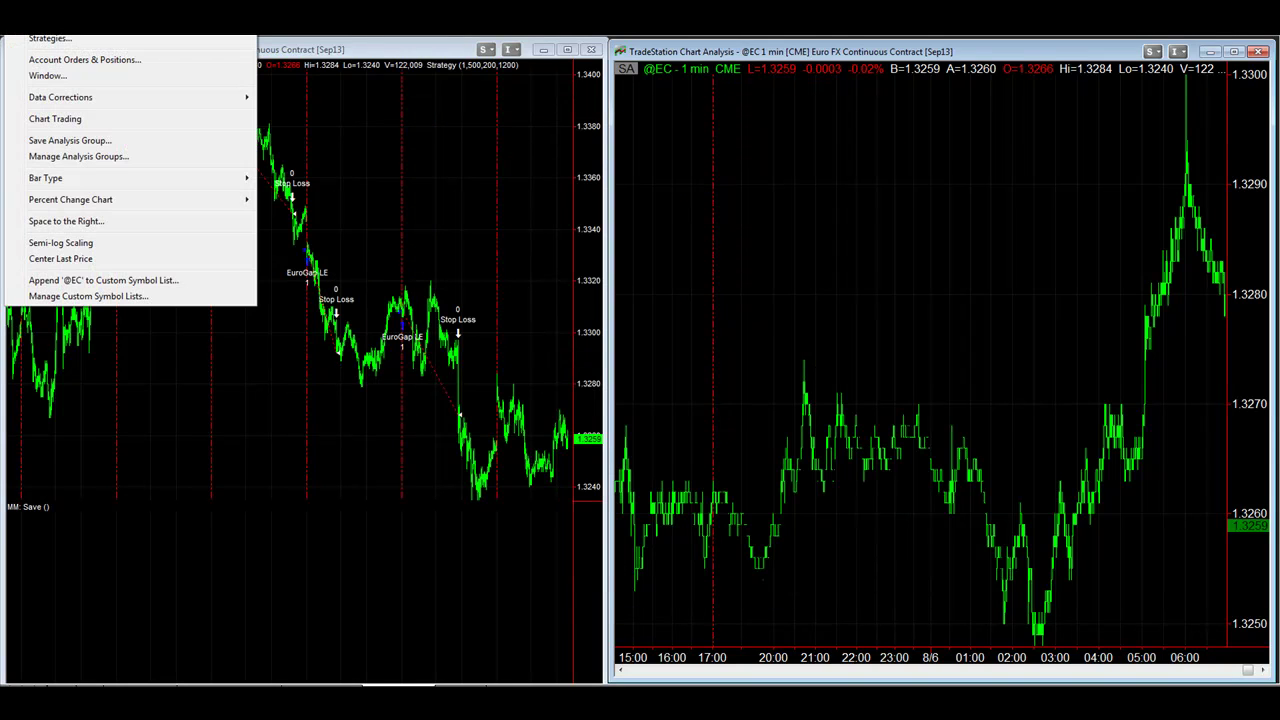
{"action": "left_click", "coordinate": [40, 40]}
{"action": "double_click", "coordinate": [507, 208]}
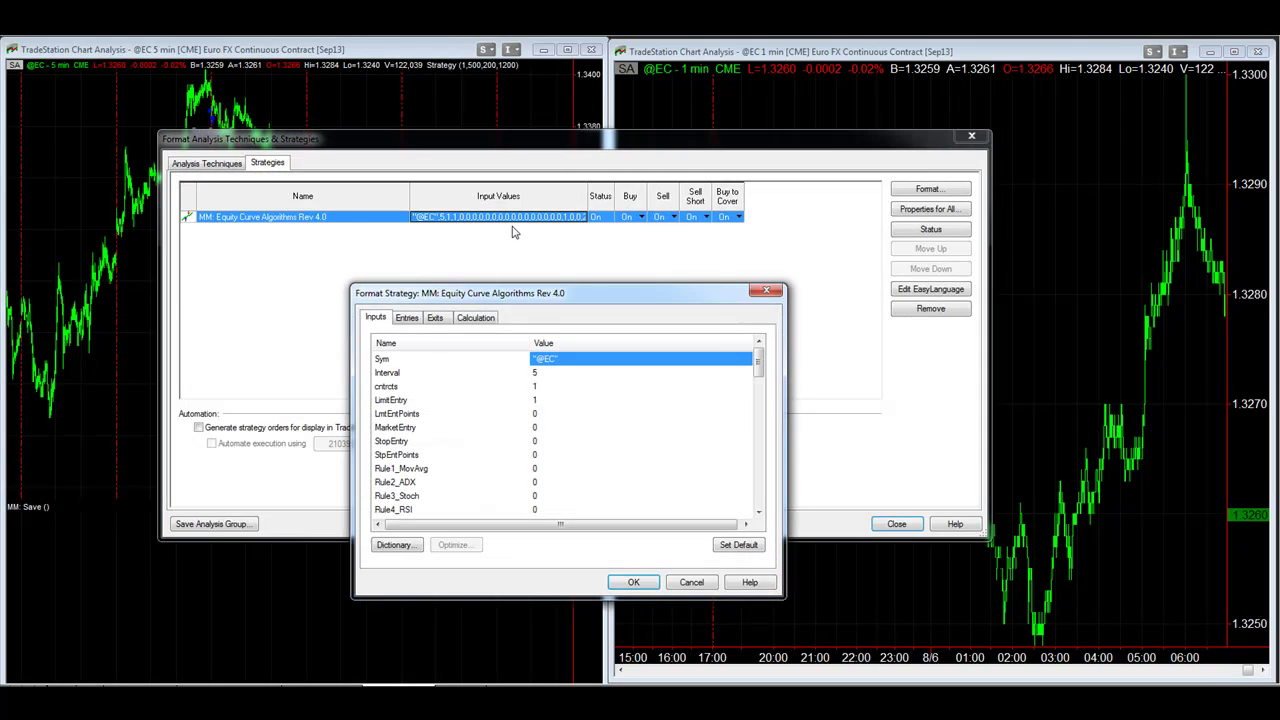
{"action": "left_click_drag", "start_coordinate": [760, 358], "coordinate": [792, 467]}
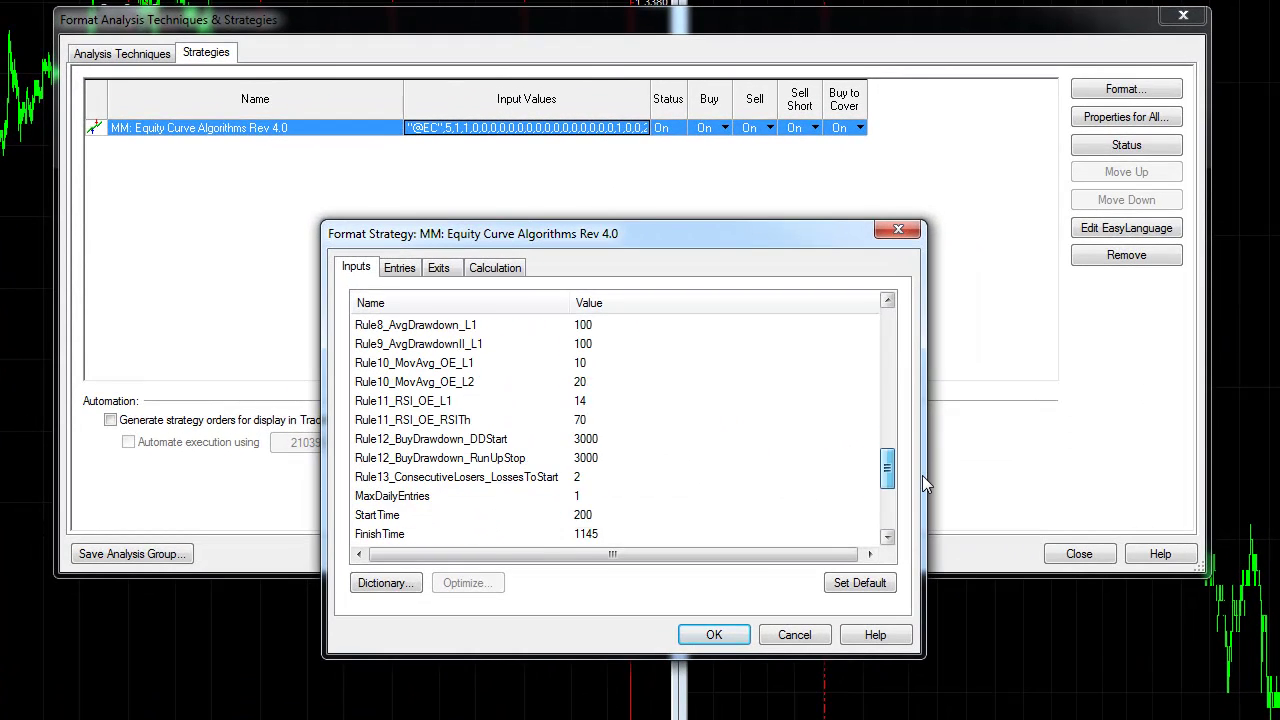
{"action": "left_click", "coordinate": [625, 478]}
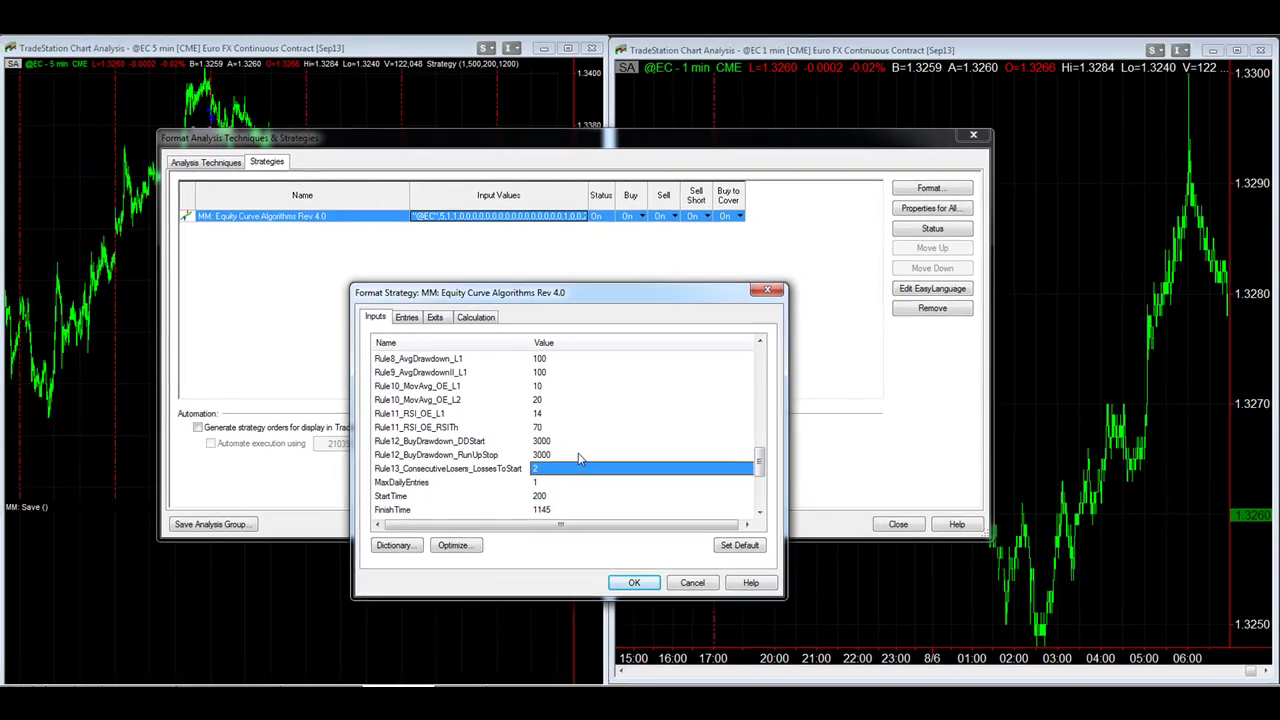
{"action": "type", "text": "1"}
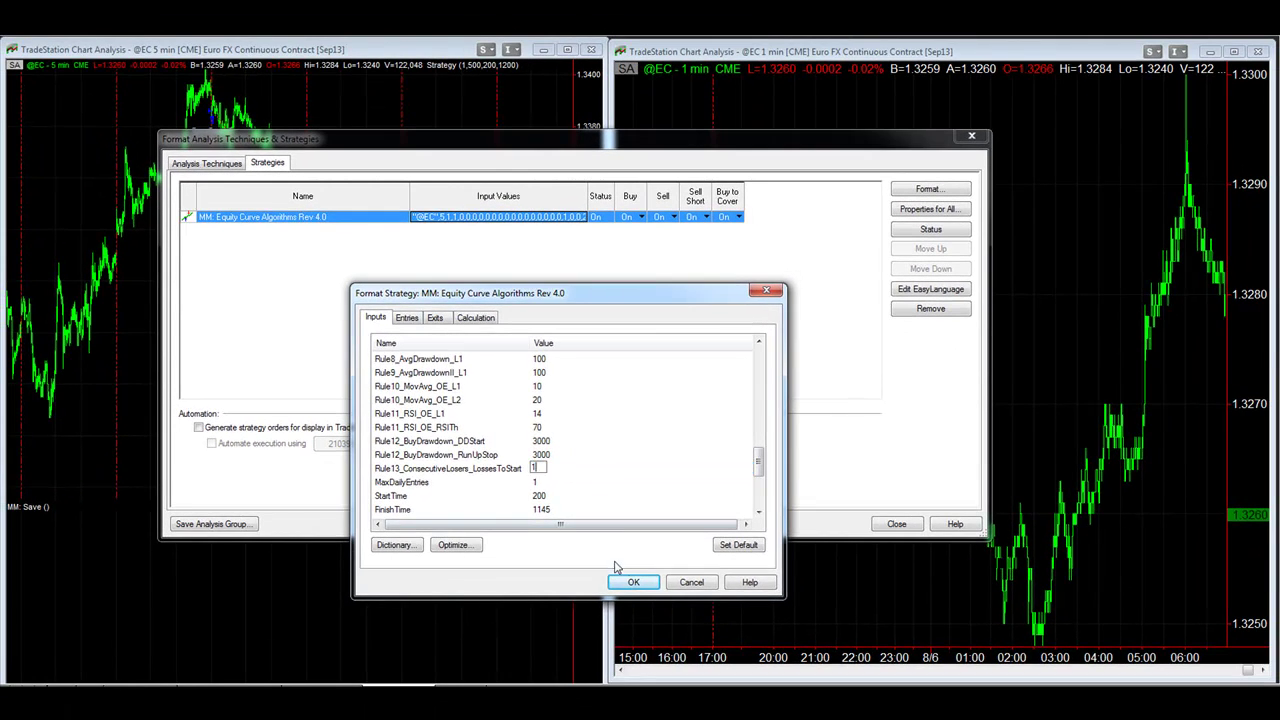
{"action": "left_click", "coordinate": [681, 613]}
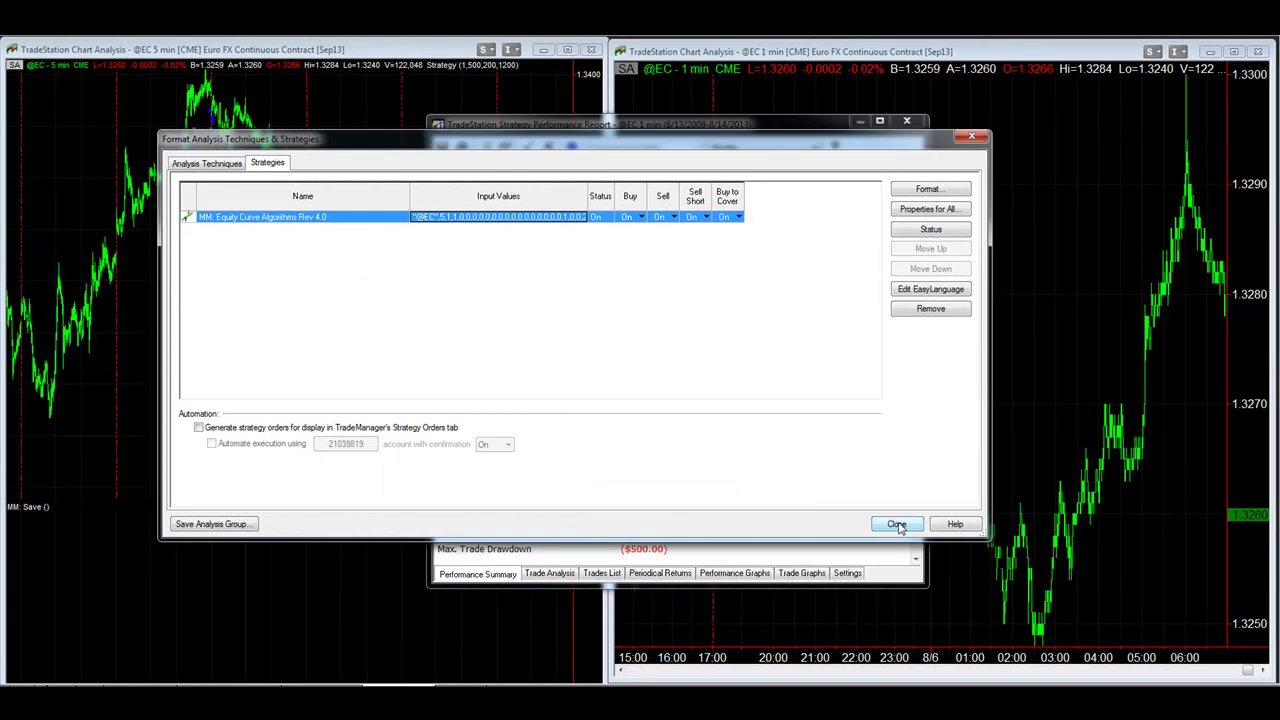
{"action": "left_click", "coordinate": [896, 524]}
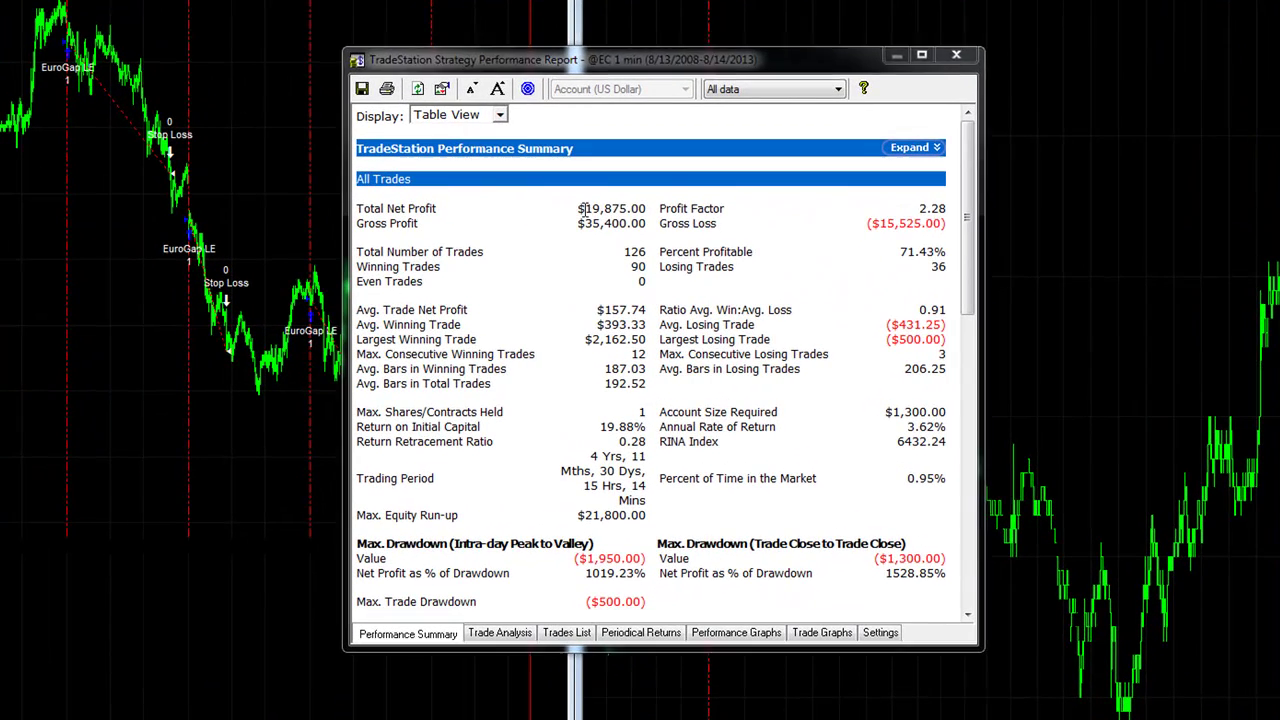
{"action": "left_click_drag", "start_coordinate": [584, 208], "coordinate": [641, 210]}
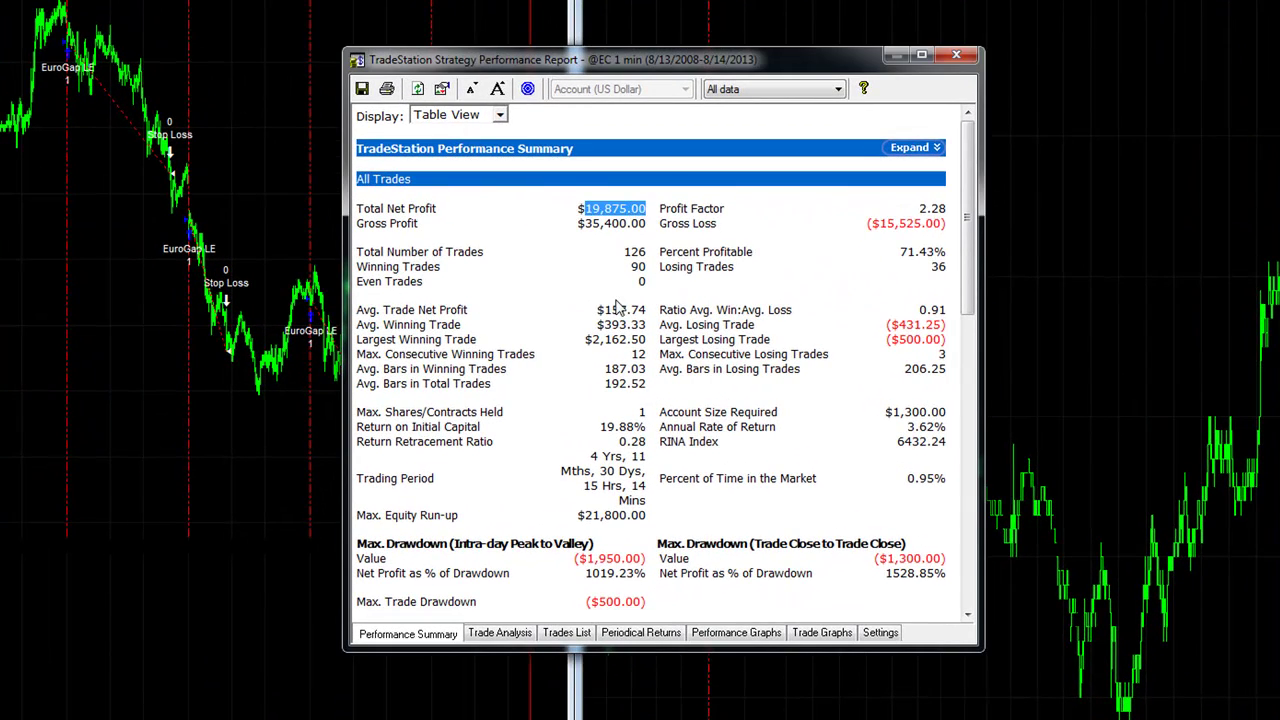
{"action": "left_click_drag", "start_coordinate": [604, 310], "coordinate": [637, 308]}
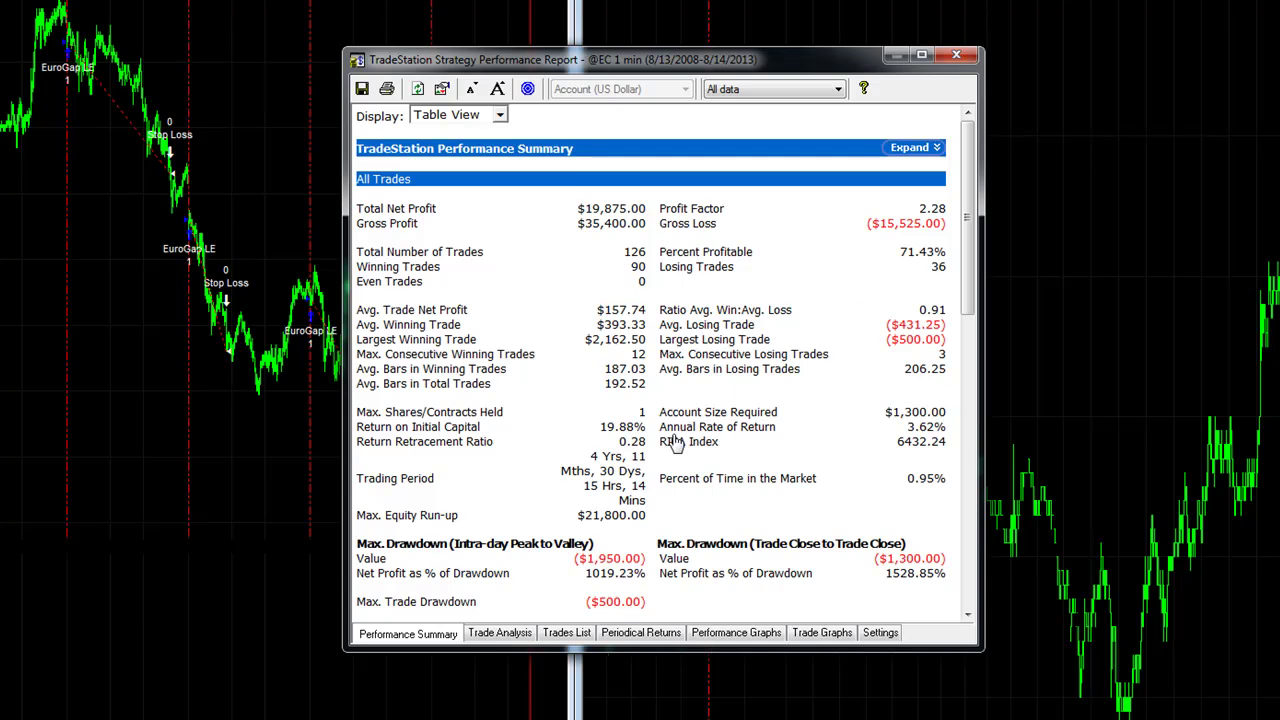
{"action": "left_click_drag", "start_coordinate": [900, 252], "coordinate": [941, 258]}
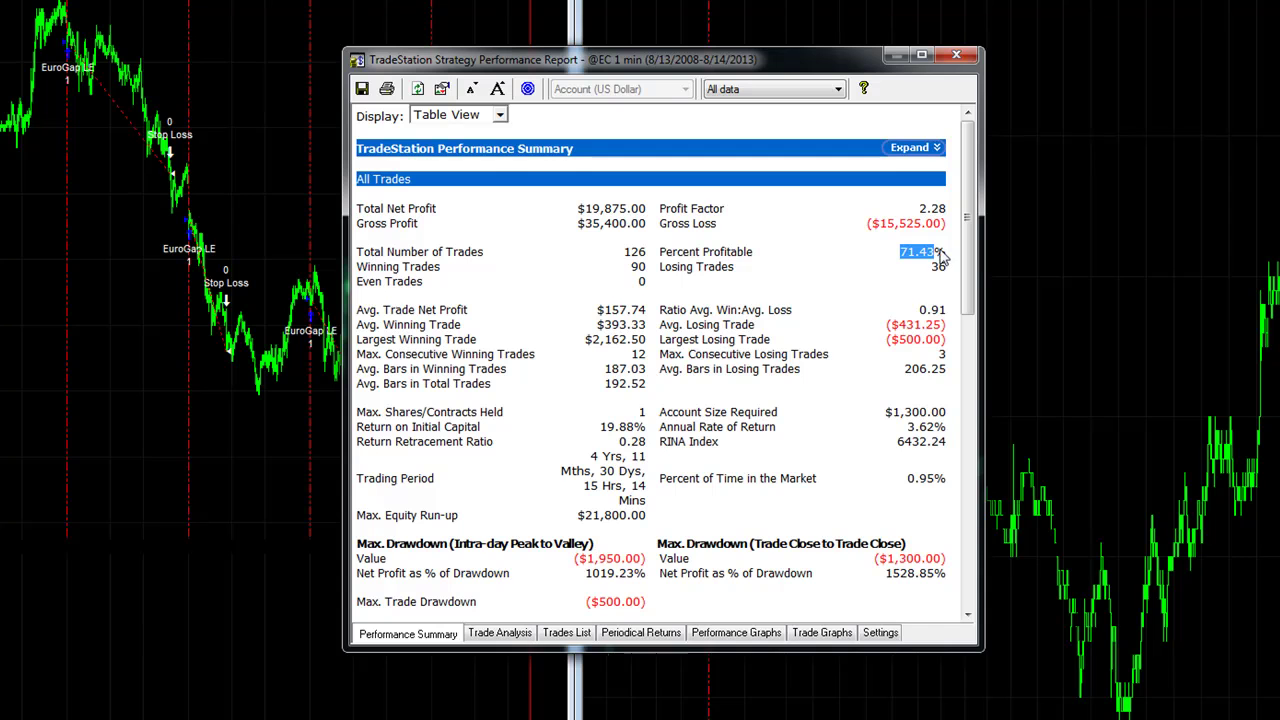
{"action": "left_click_drag", "start_coordinate": [742, 66], "coordinate": [688, 86]}
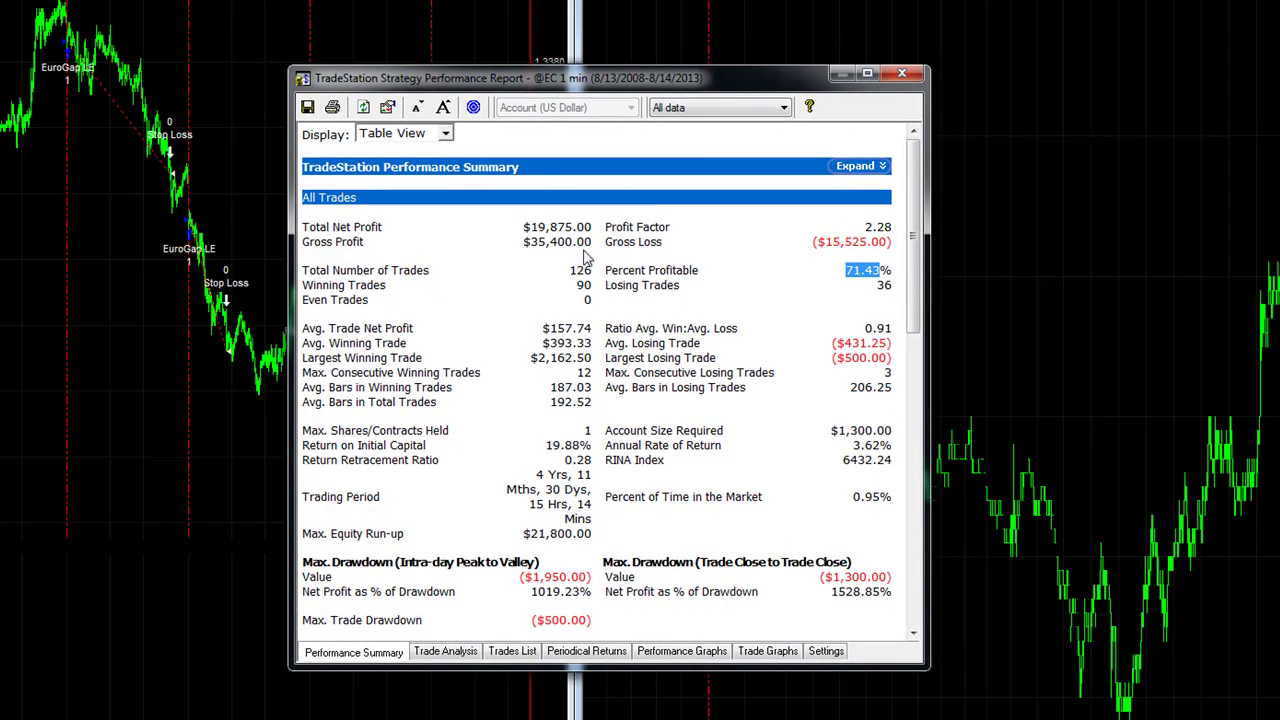
{"action": "left_click_drag", "start_coordinate": [570, 270], "coordinate": [592, 272]}
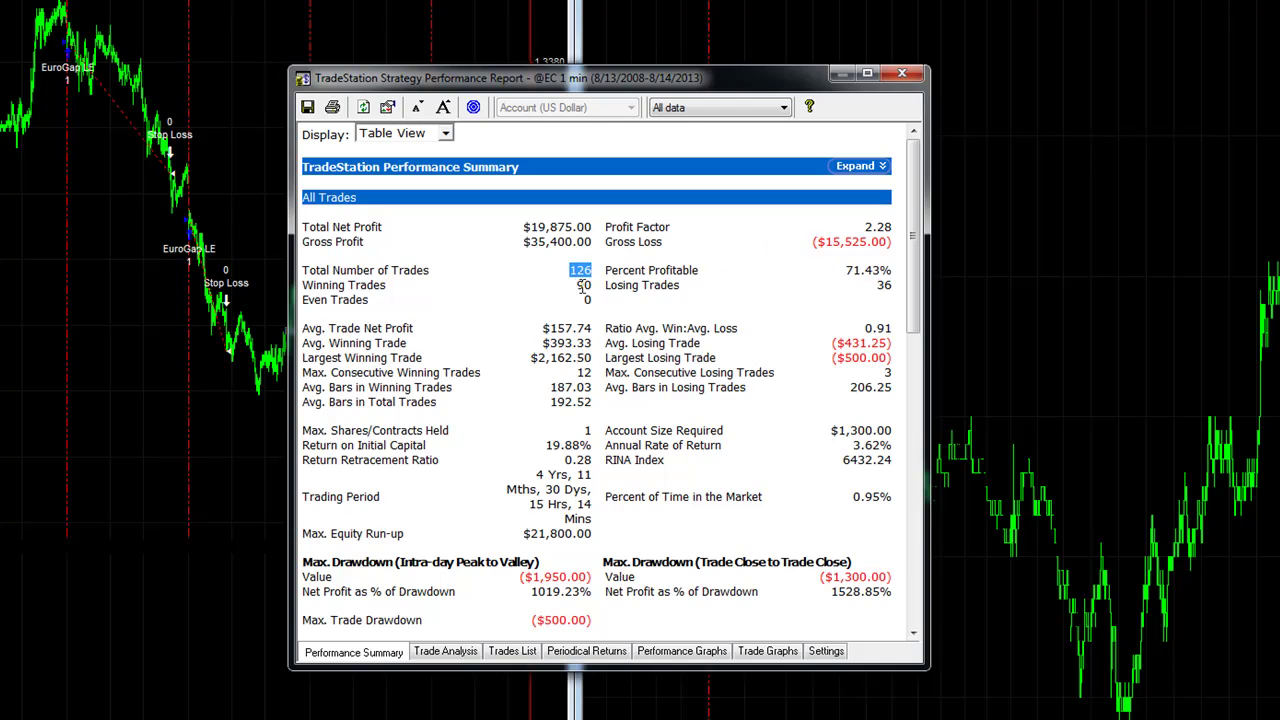
{"action": "left_click", "coordinate": [572, 272]}
{"action": "left_click_drag", "start_coordinate": [572, 271], "coordinate": [598, 272]}
{"action": "left_click", "coordinate": [682, 651]}
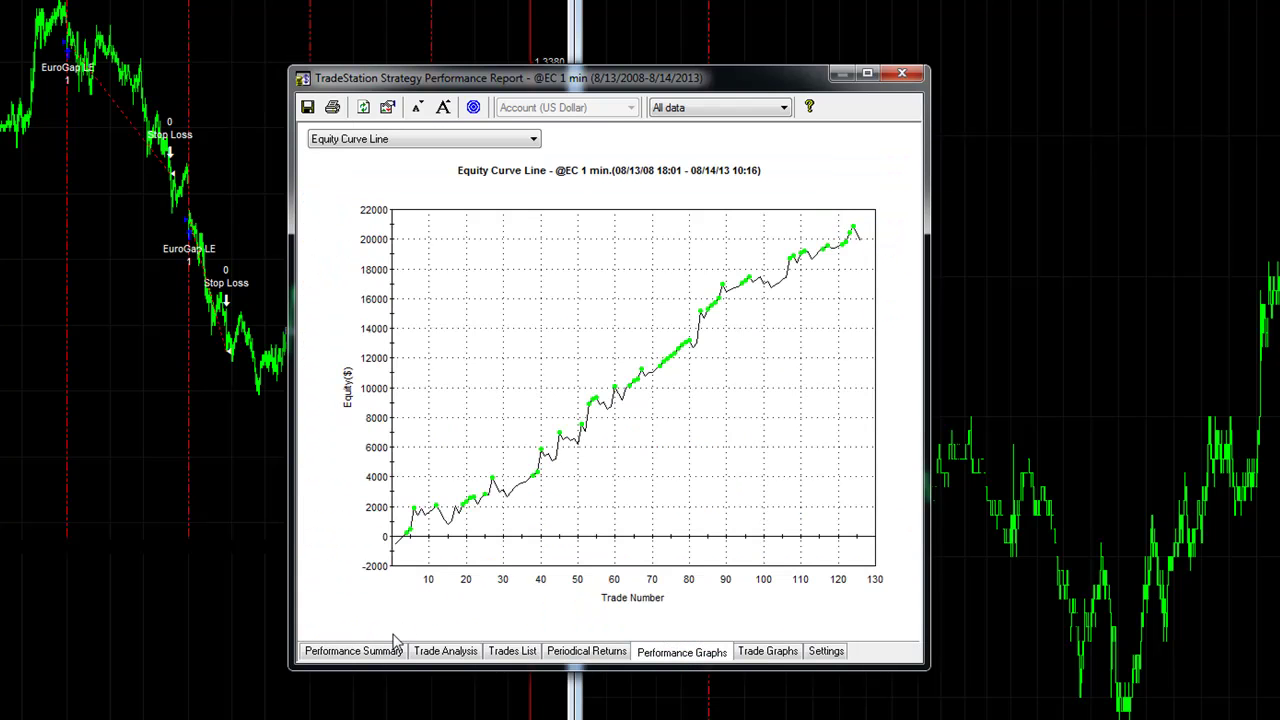
{"action": "left_click", "coordinate": [354, 651]}
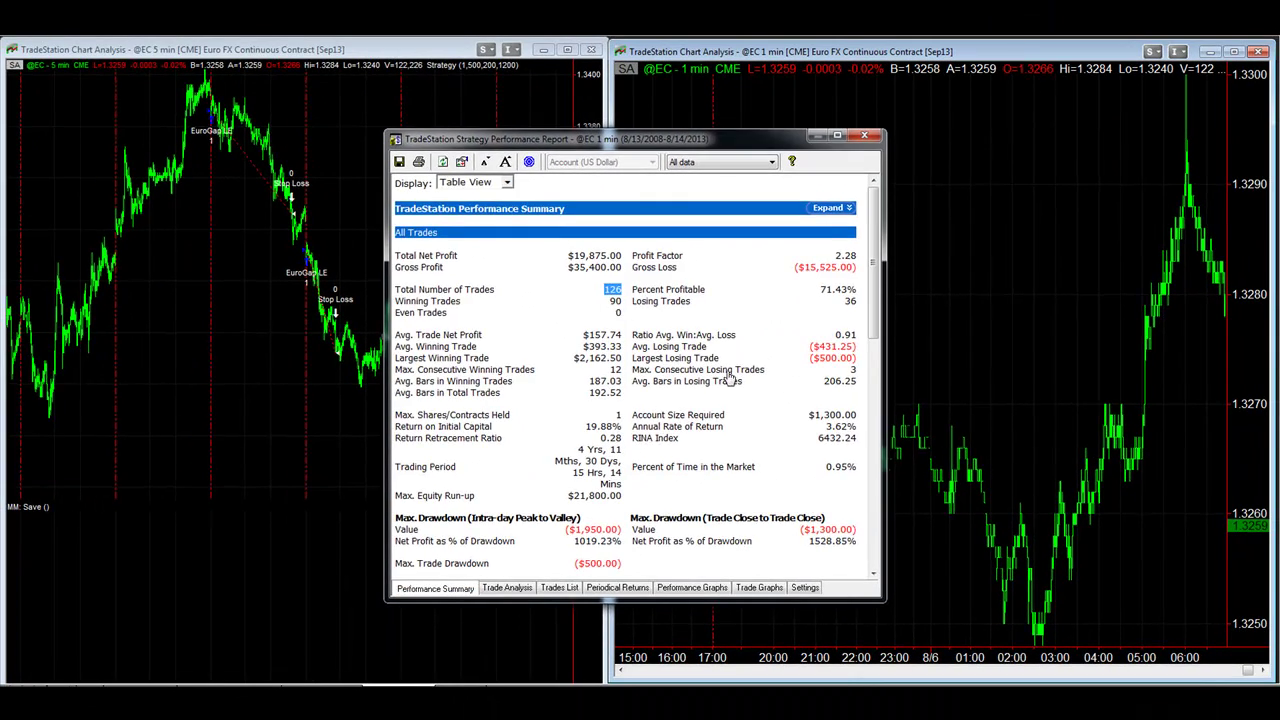
{"action": "left_click", "coordinate": [902, 73]}
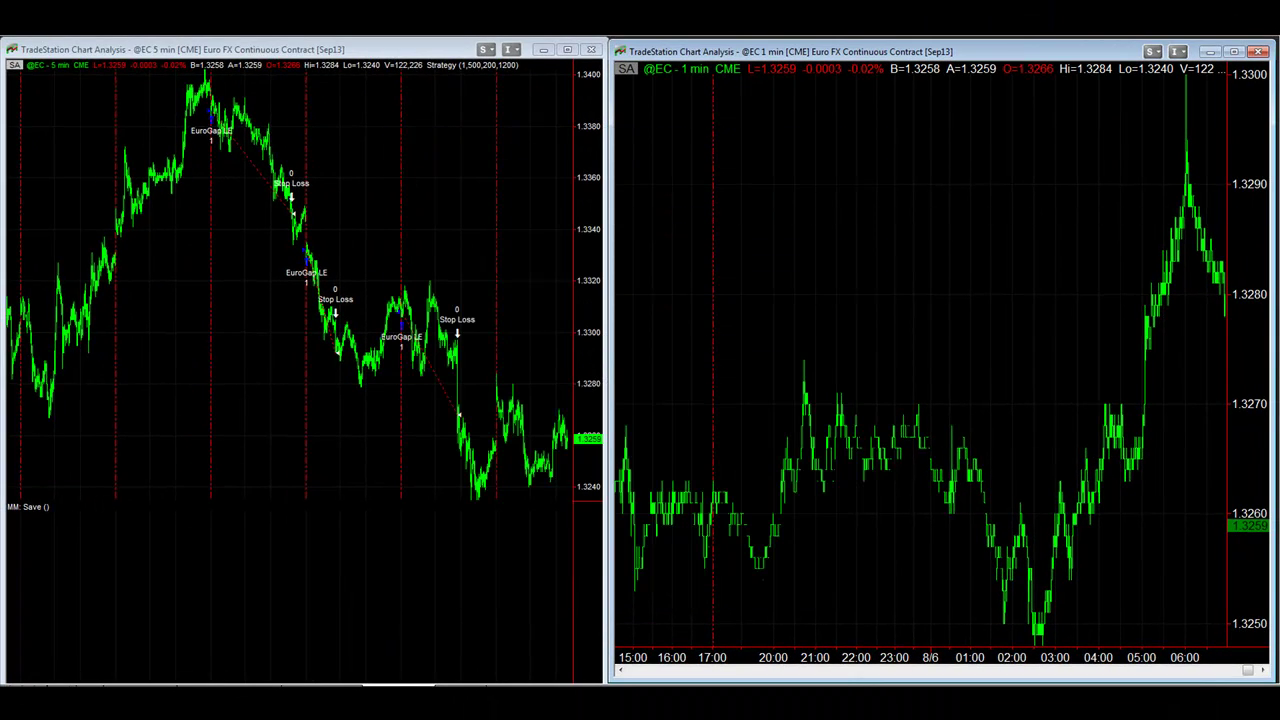
{"action": "right_click", "coordinate": [3, 36]}
{"action": "left_click", "coordinate": [964, 205]}
{"action": "right_click", "coordinate": [3, 36]}
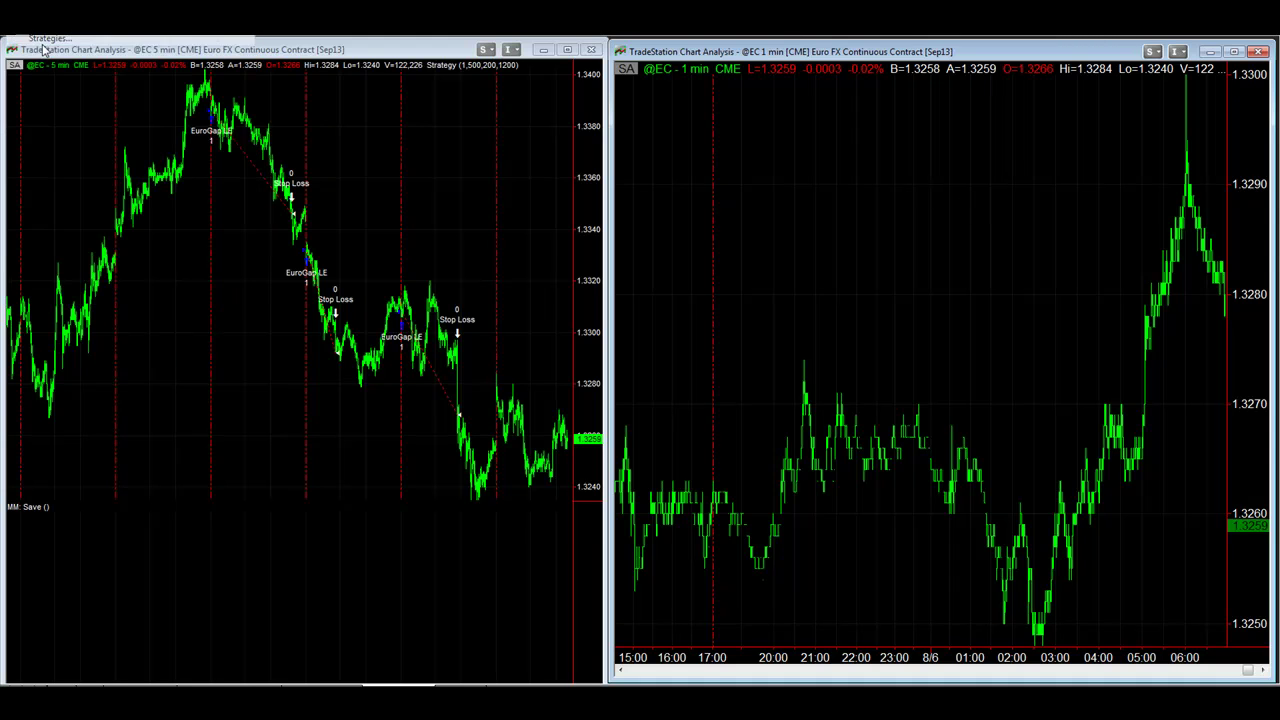
{"action": "left_click", "coordinate": [44, 46]}
{"action": "double_click", "coordinate": [434, 217]}
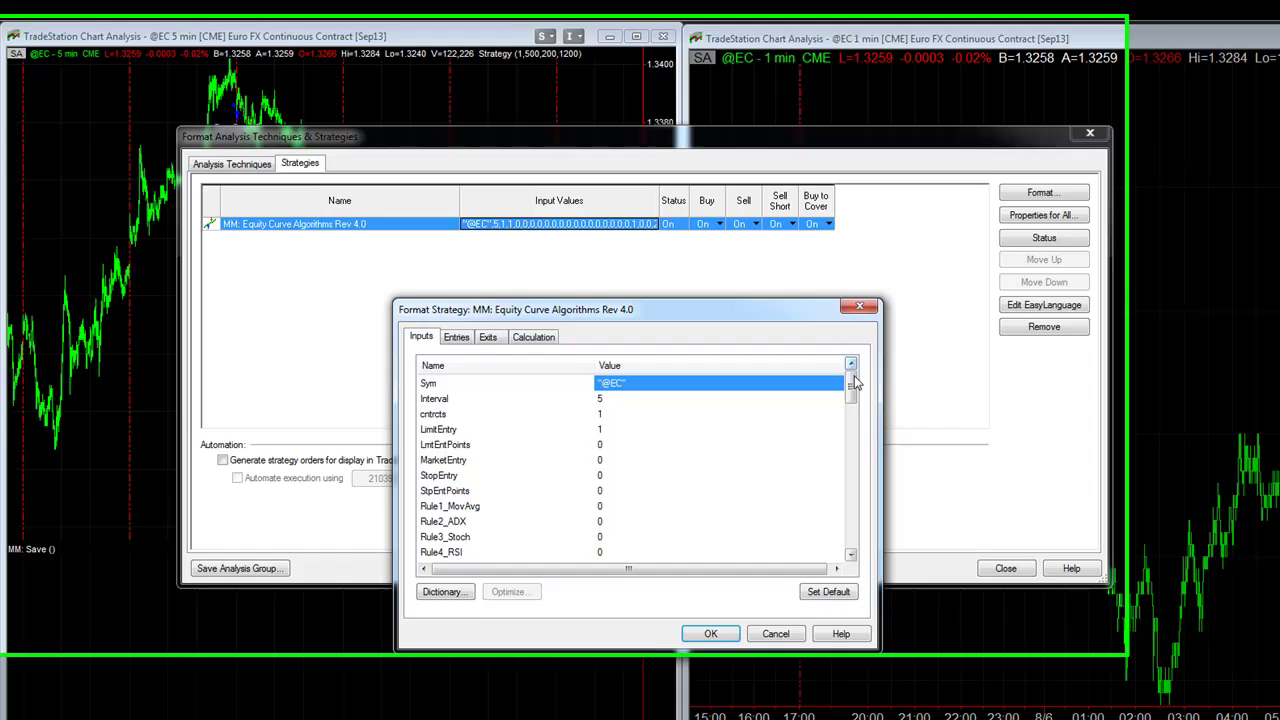
{"action": "left_click_drag", "start_coordinate": [759, 362], "coordinate": [770, 336]}
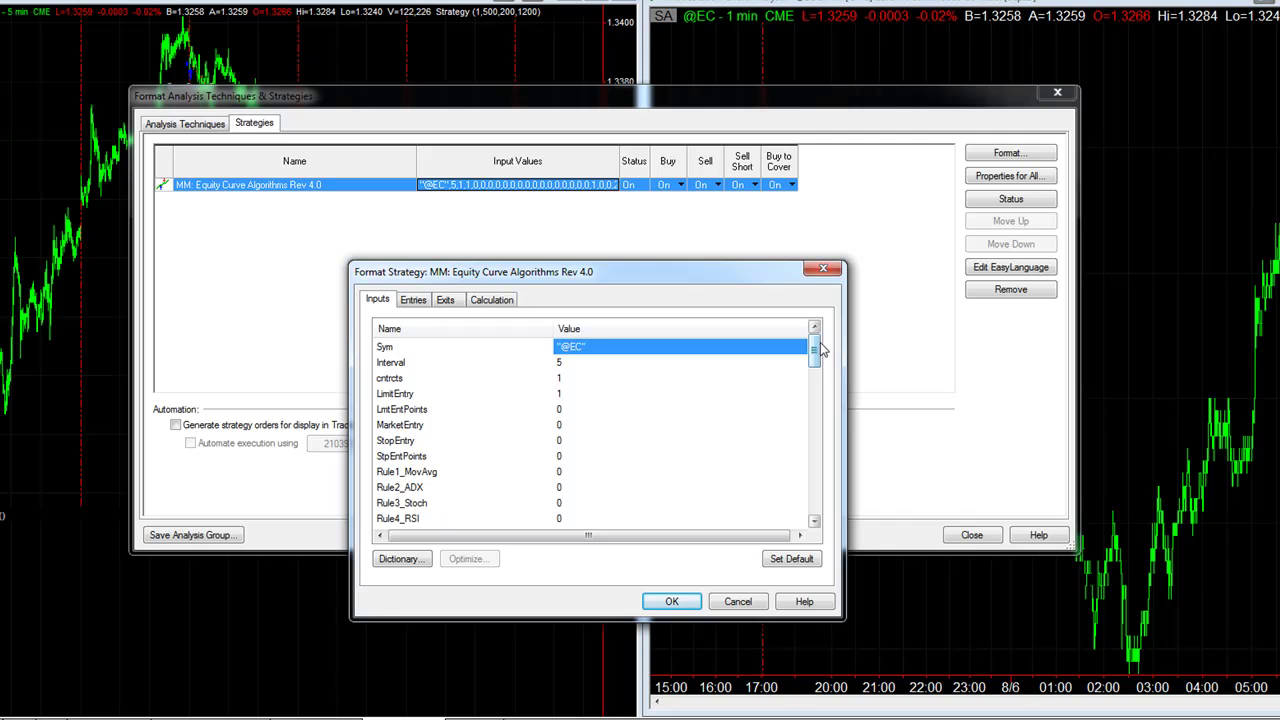
{"action": "left_click", "coordinate": [738, 601]}
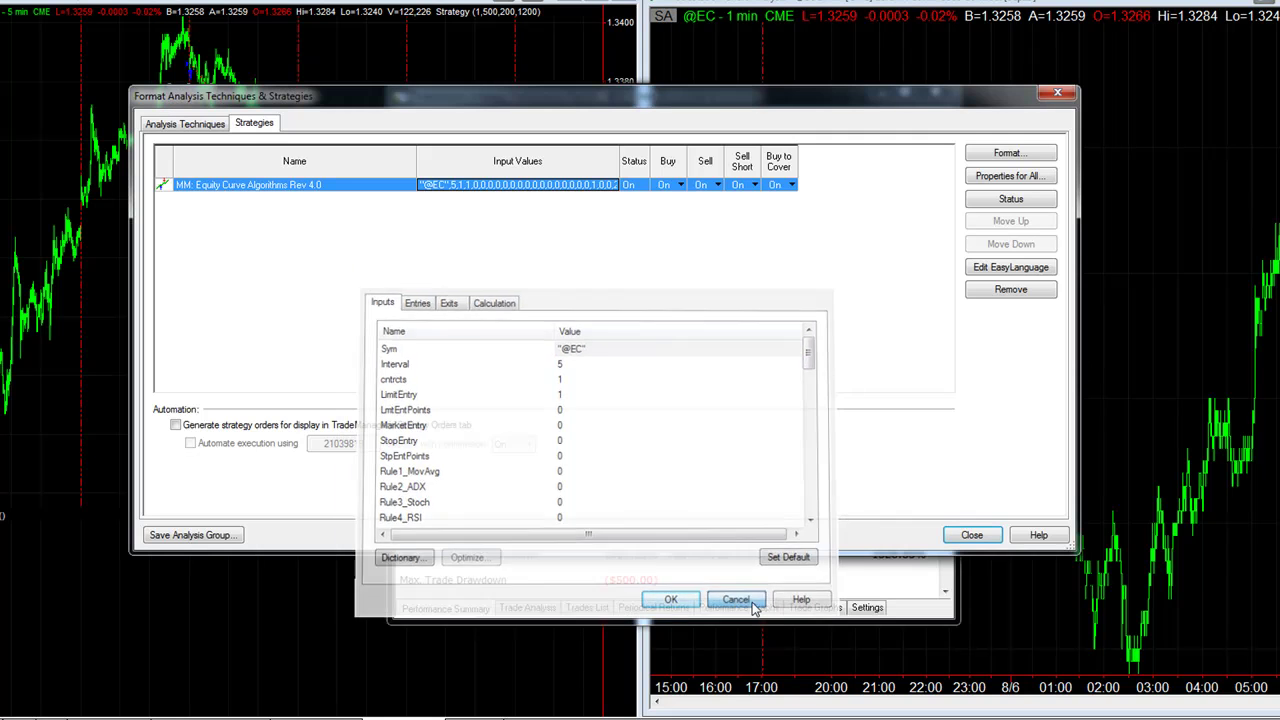
{"action": "left_click", "coordinate": [971, 535]}
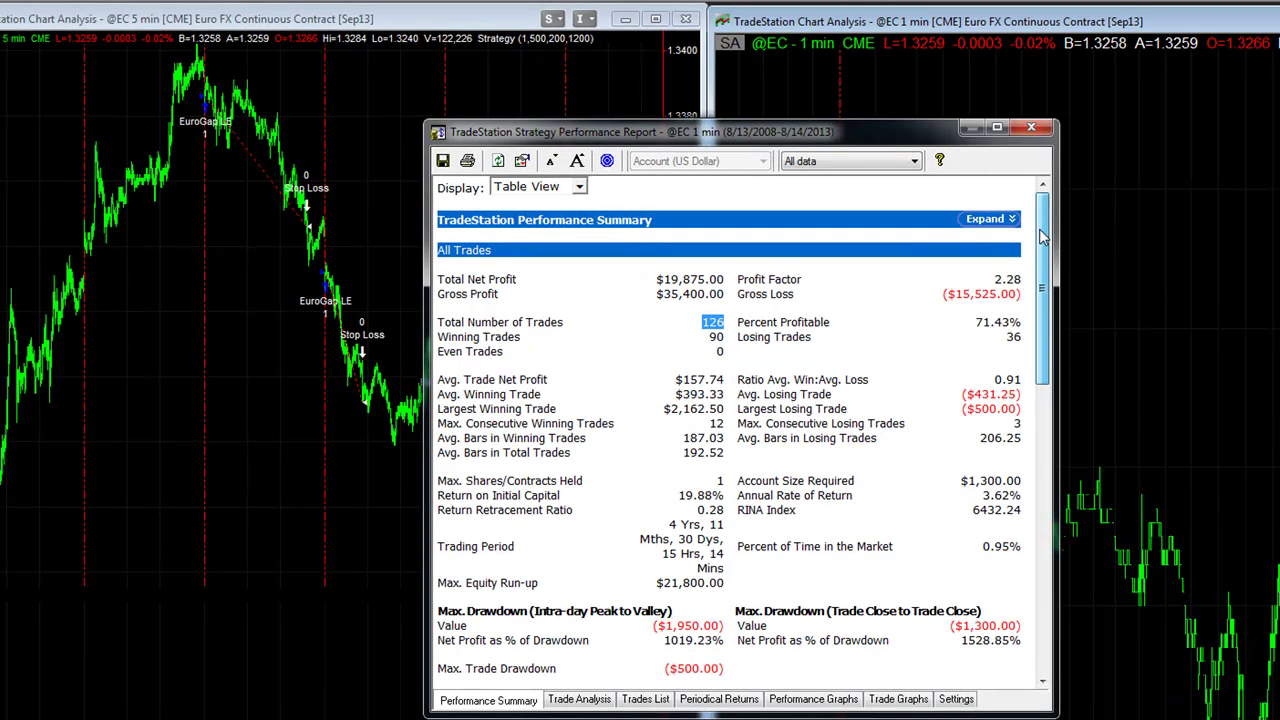
{"action": "left_click", "coordinate": [1166, 236]}
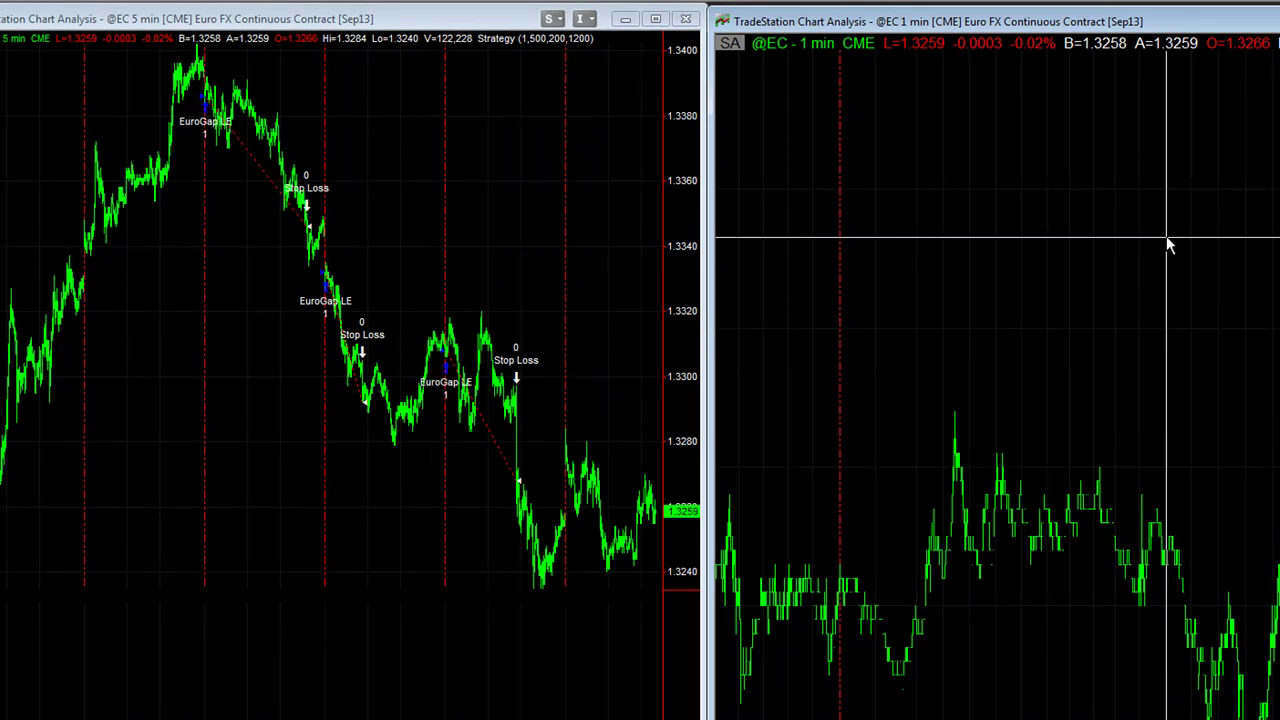